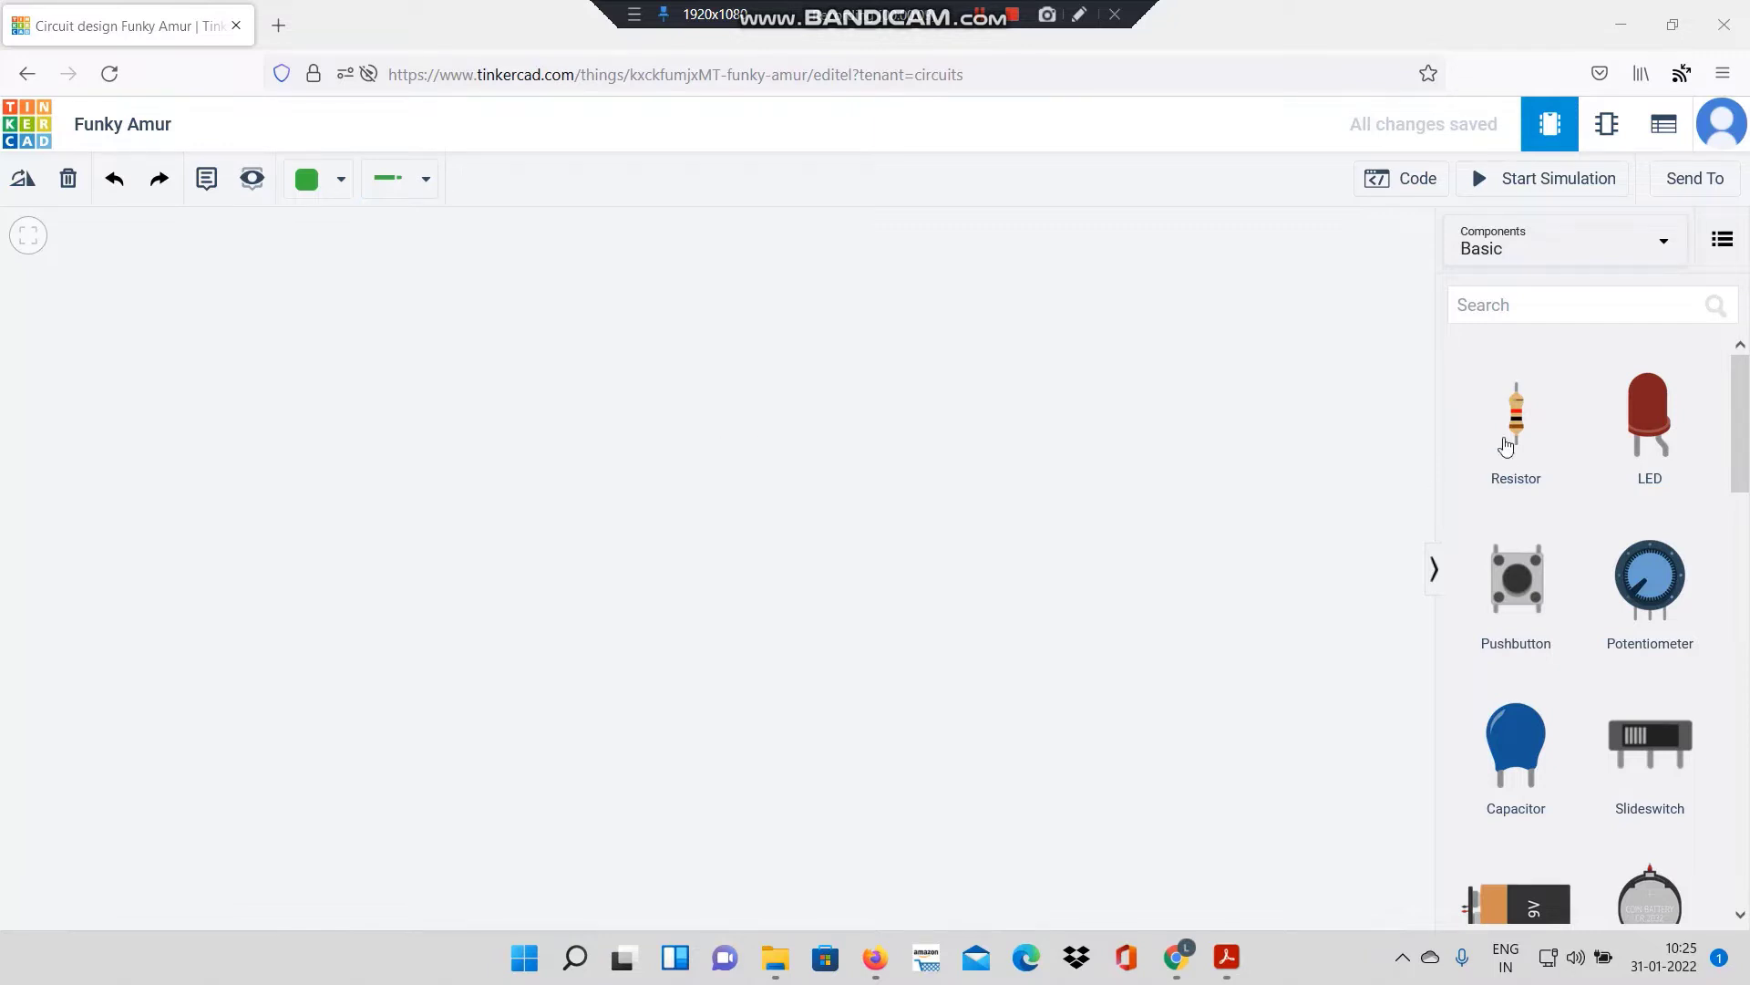
# Step: Search the library for ARDUINO and place an Arduino Uno R3 board on the canvas
pyautogui.click(1512, 306)
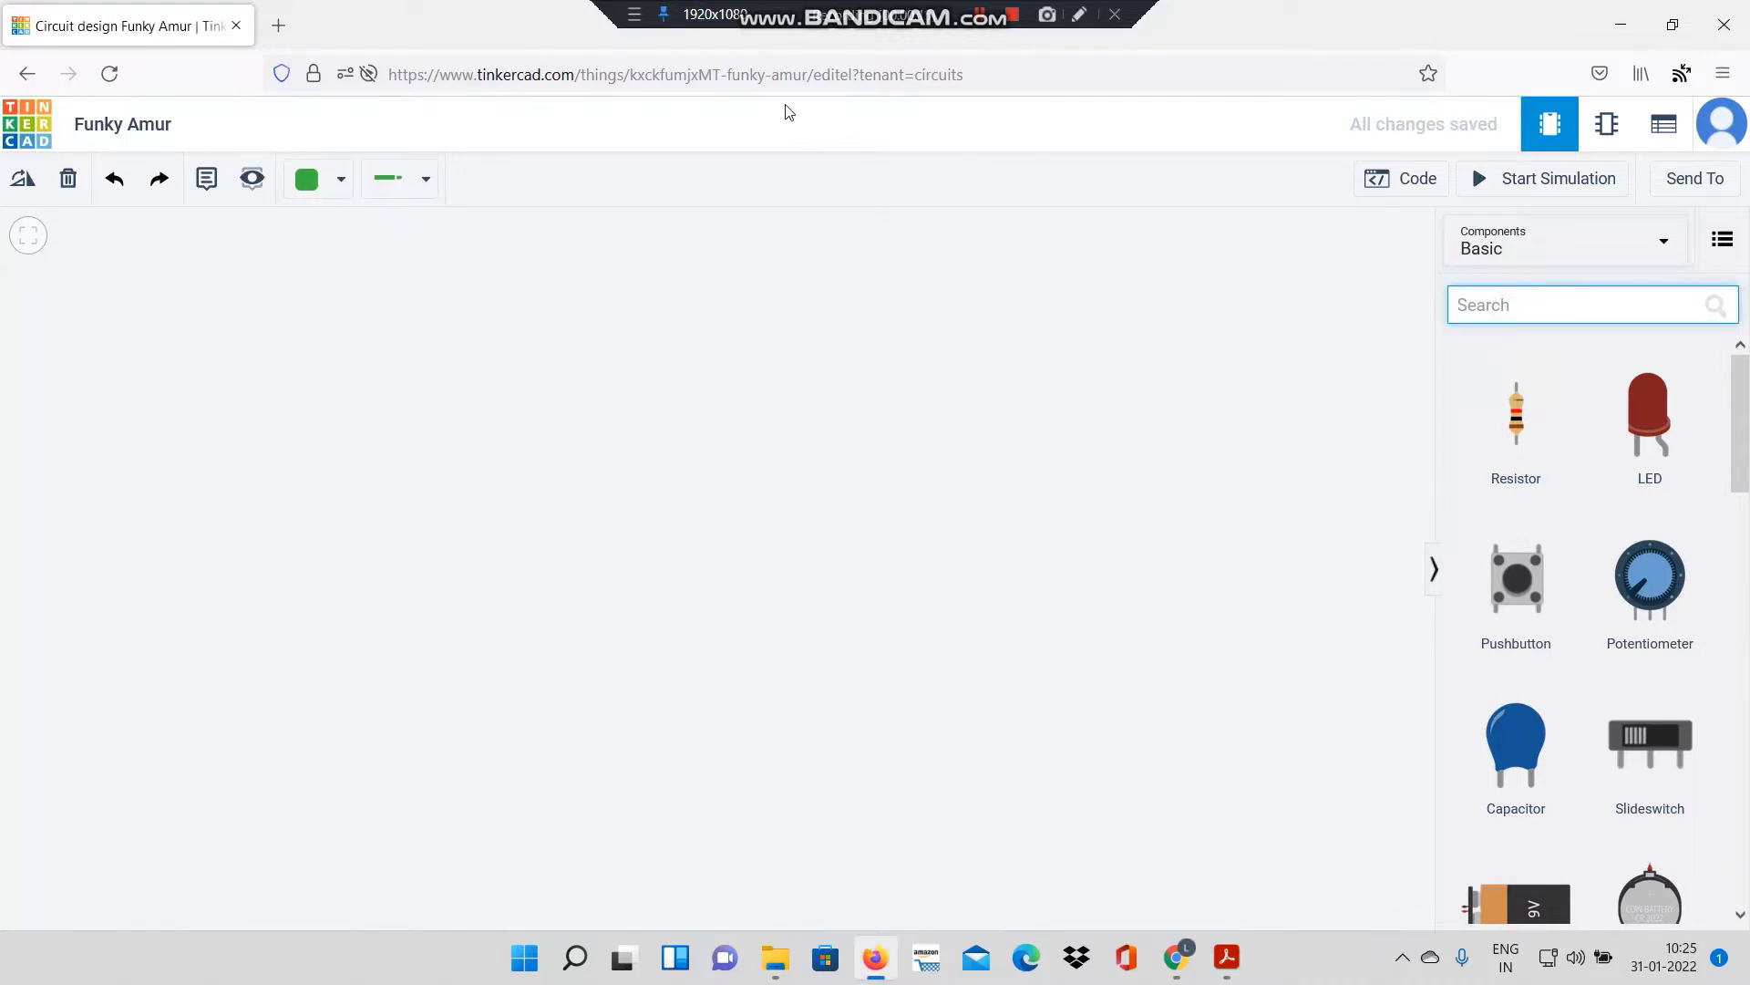
pyautogui.write('ARDUINO')
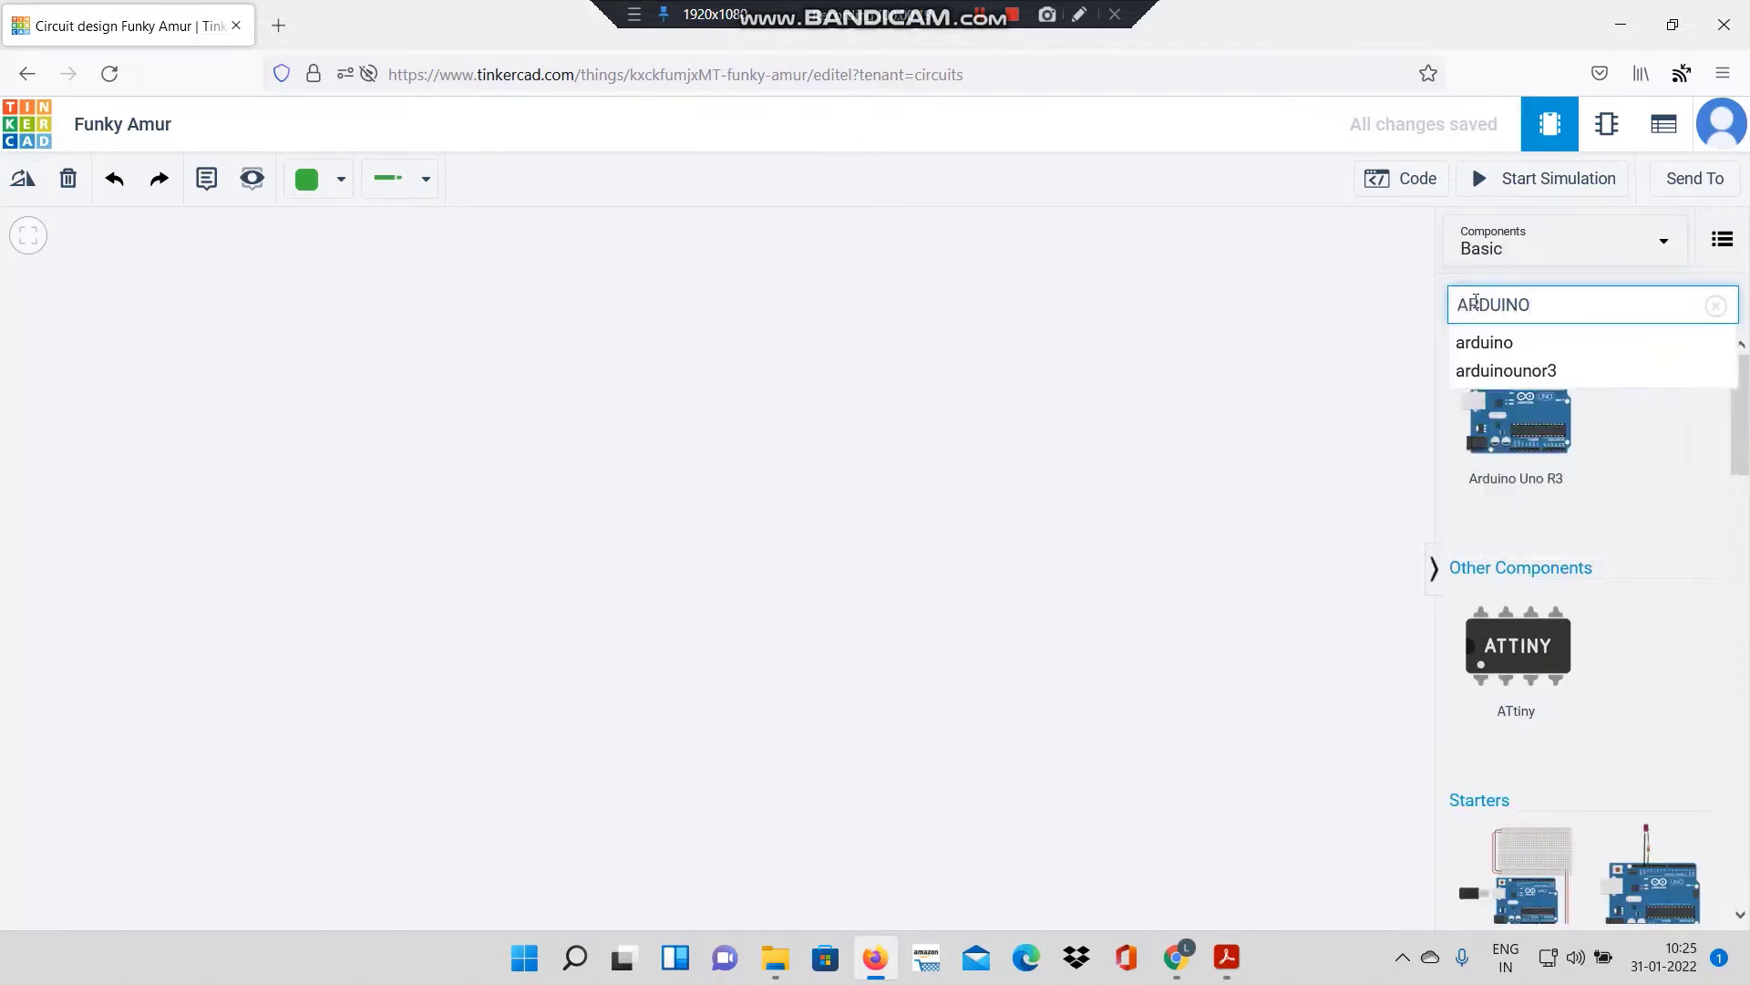
pyautogui.moveTo(1531, 451)
pyautogui.mouseDown()
pyautogui.moveTo(864, 521)
pyautogui.moveTo(777, 592)
pyautogui.mouseUp()
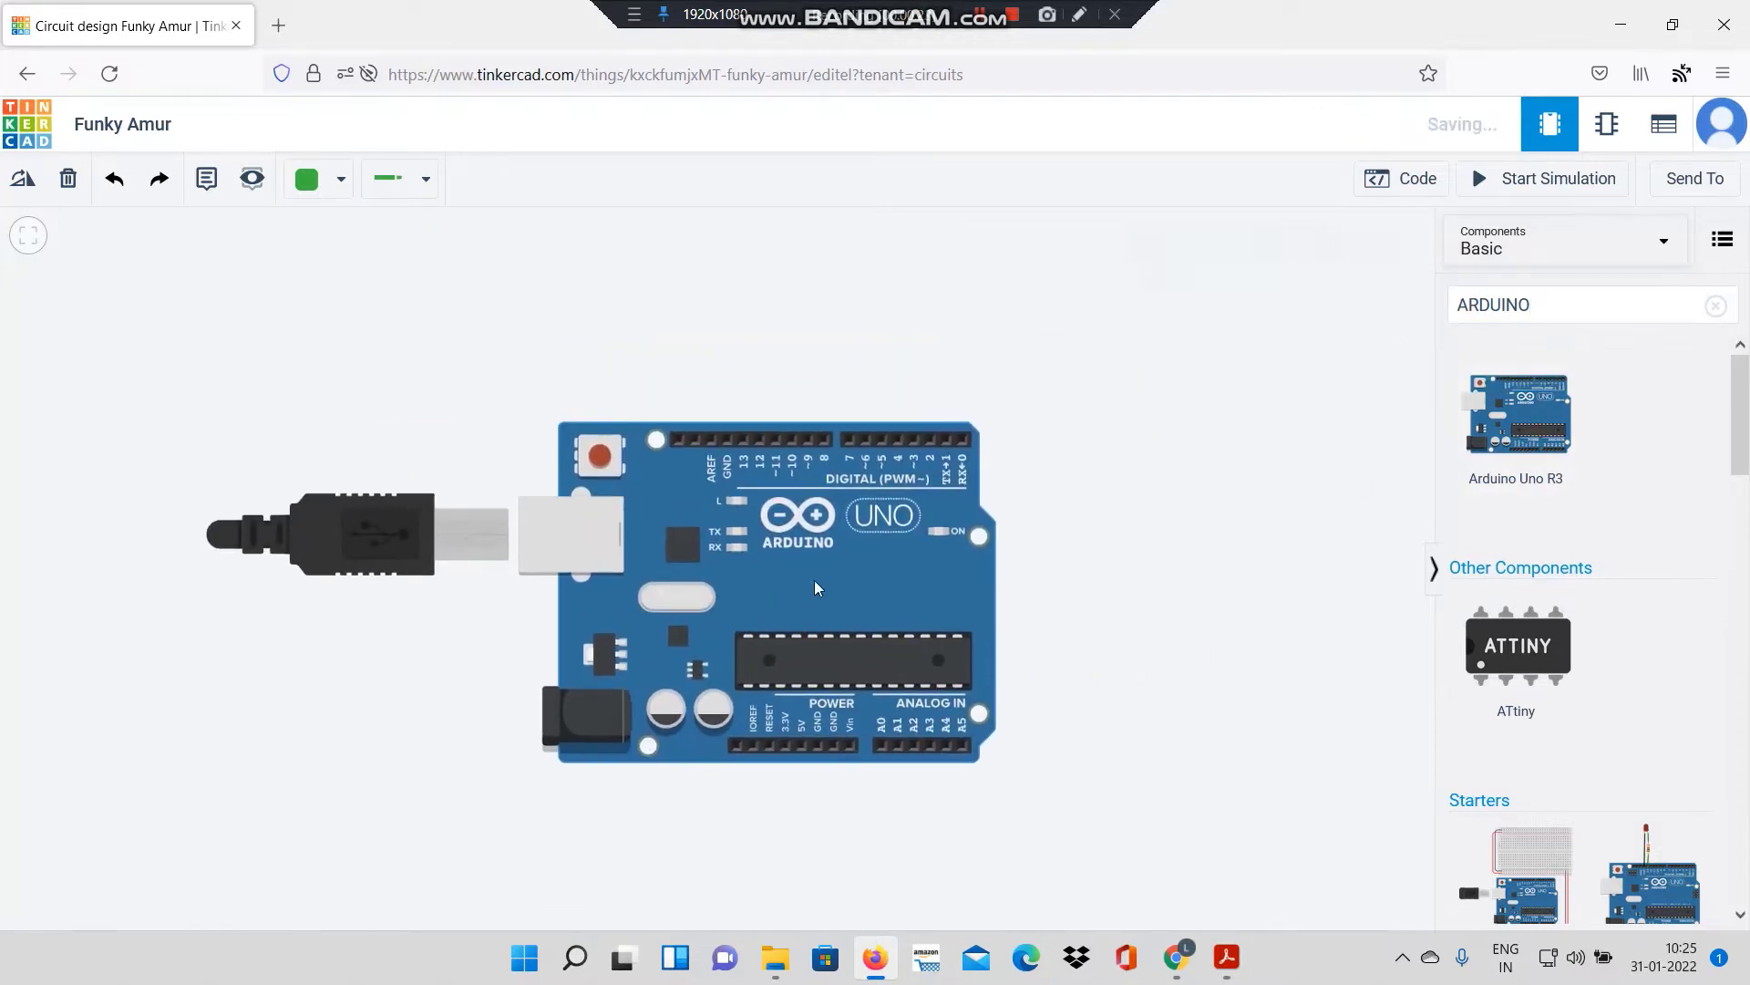
pyautogui.scroll(-2, 832, 581)
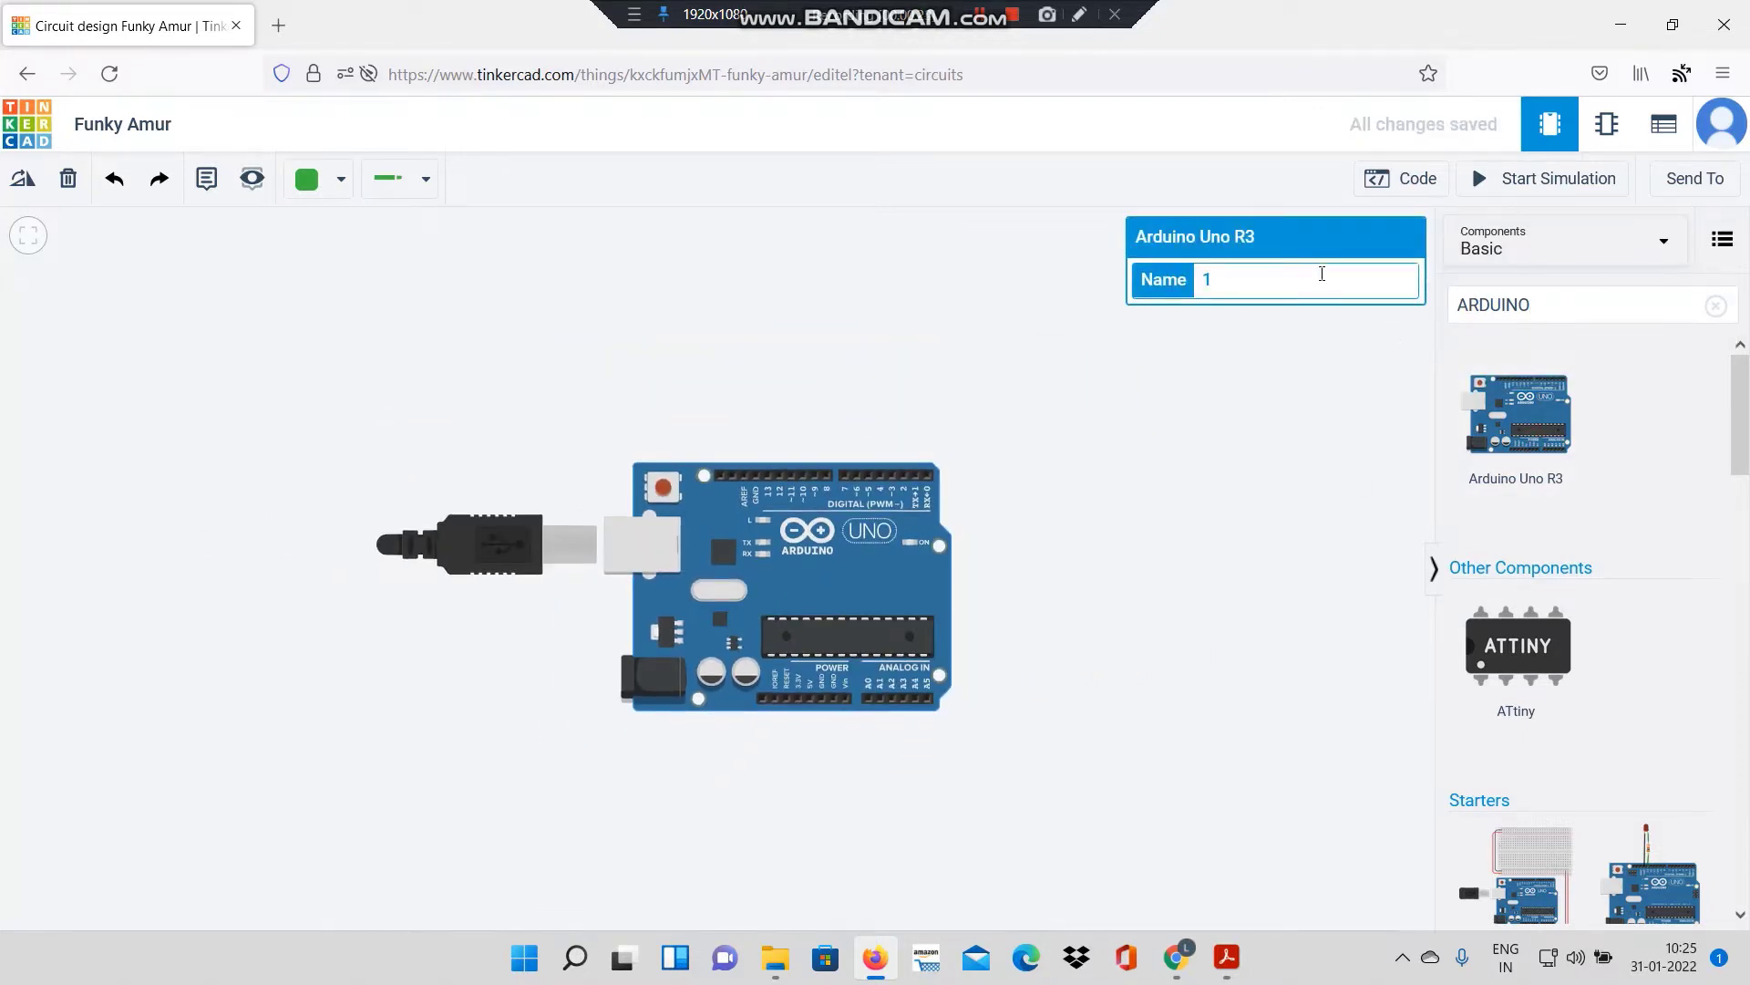
pyautogui.click(1332, 380)
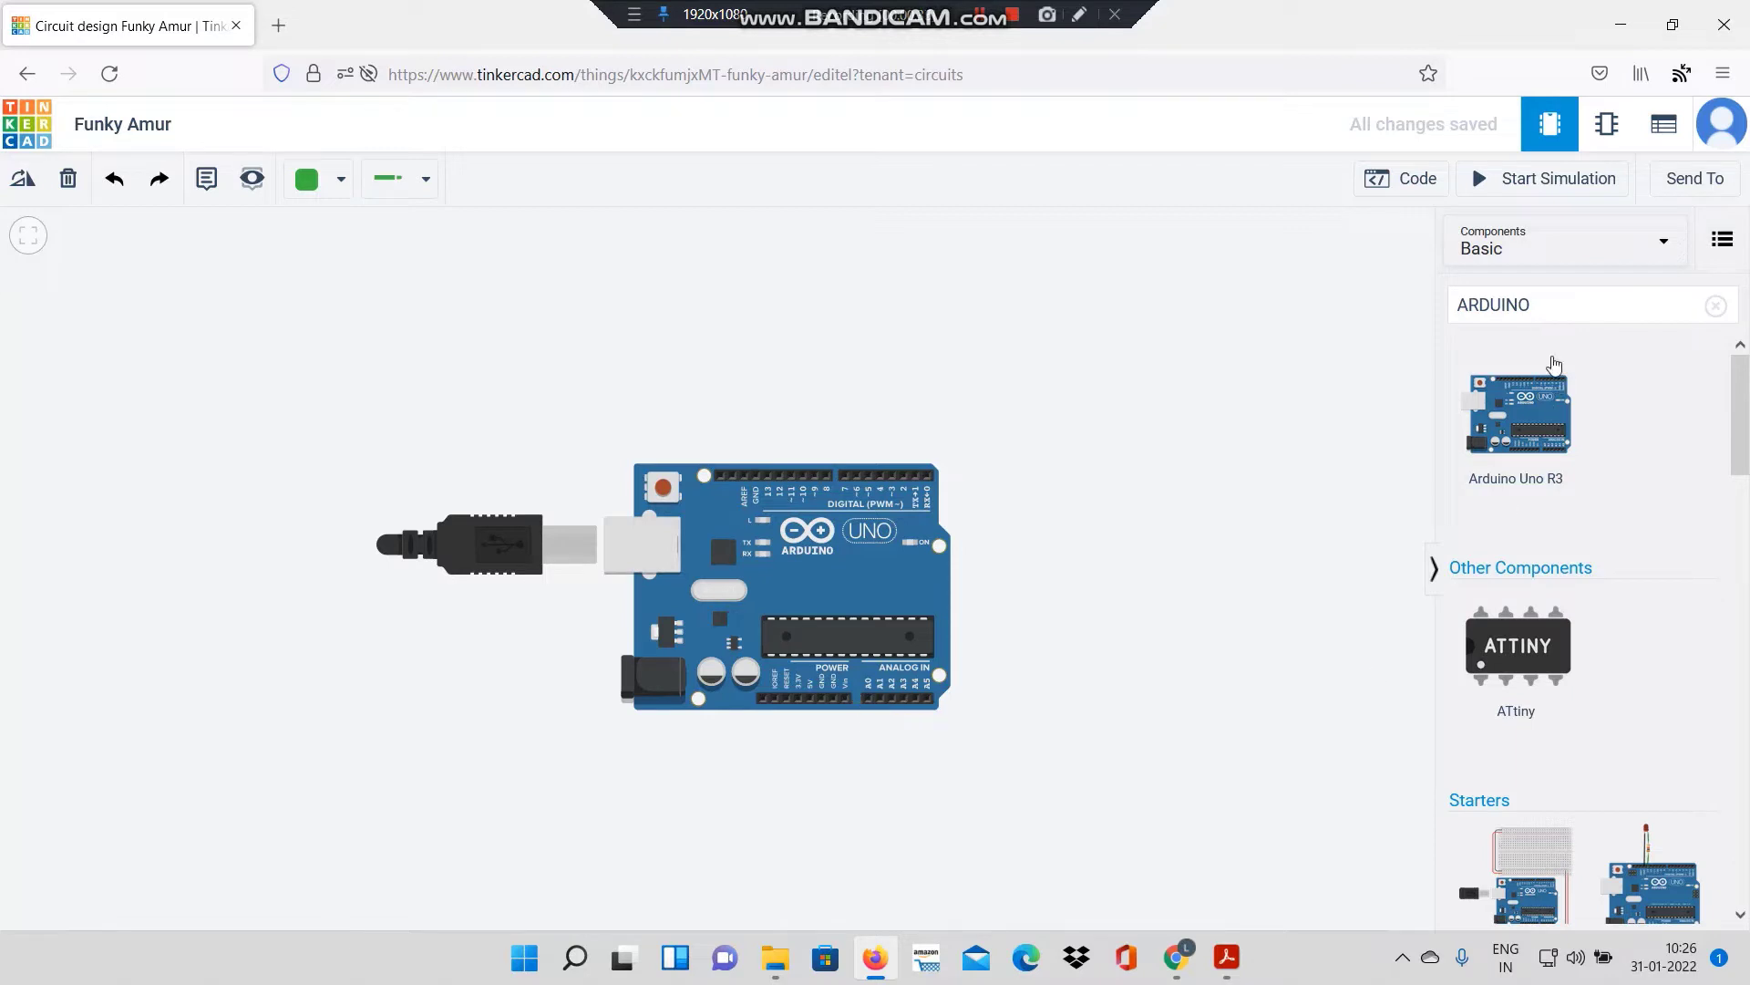
# Step: Place a potentiometer just below the Arduino, rotated so its pins face the board
pyautogui.click(1554, 304)
pyautogui.doubleClick(1553, 304)
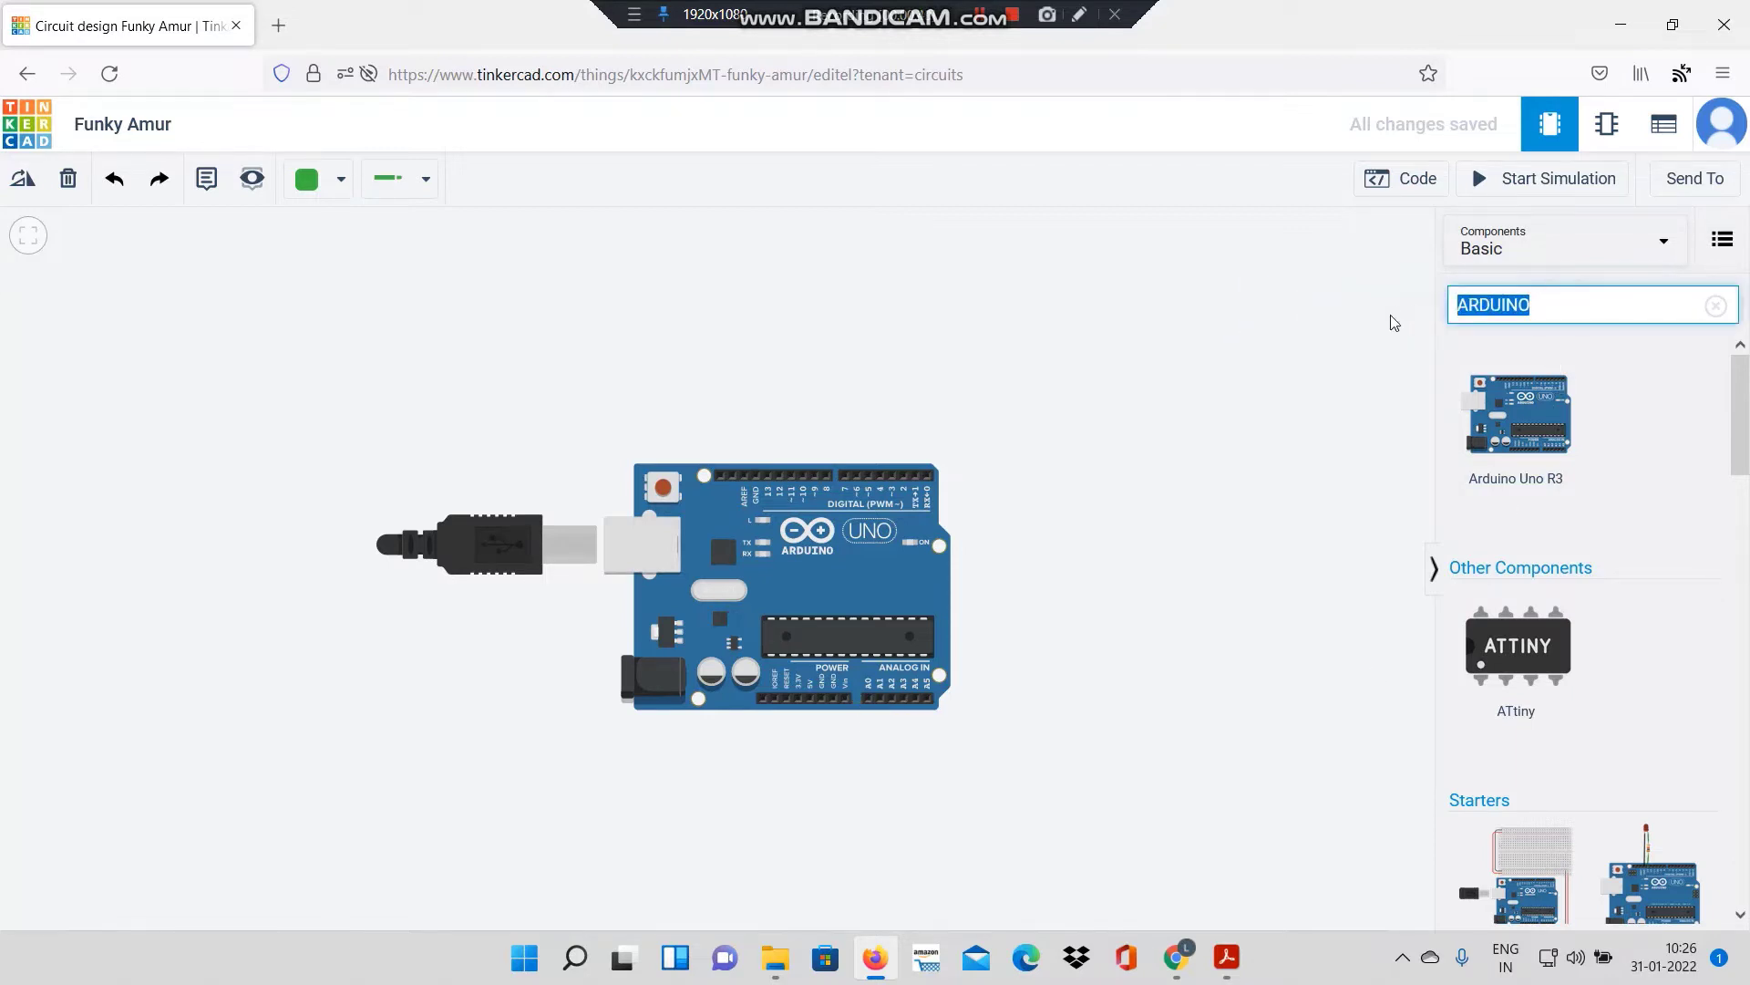
pyautogui.write('POTE')
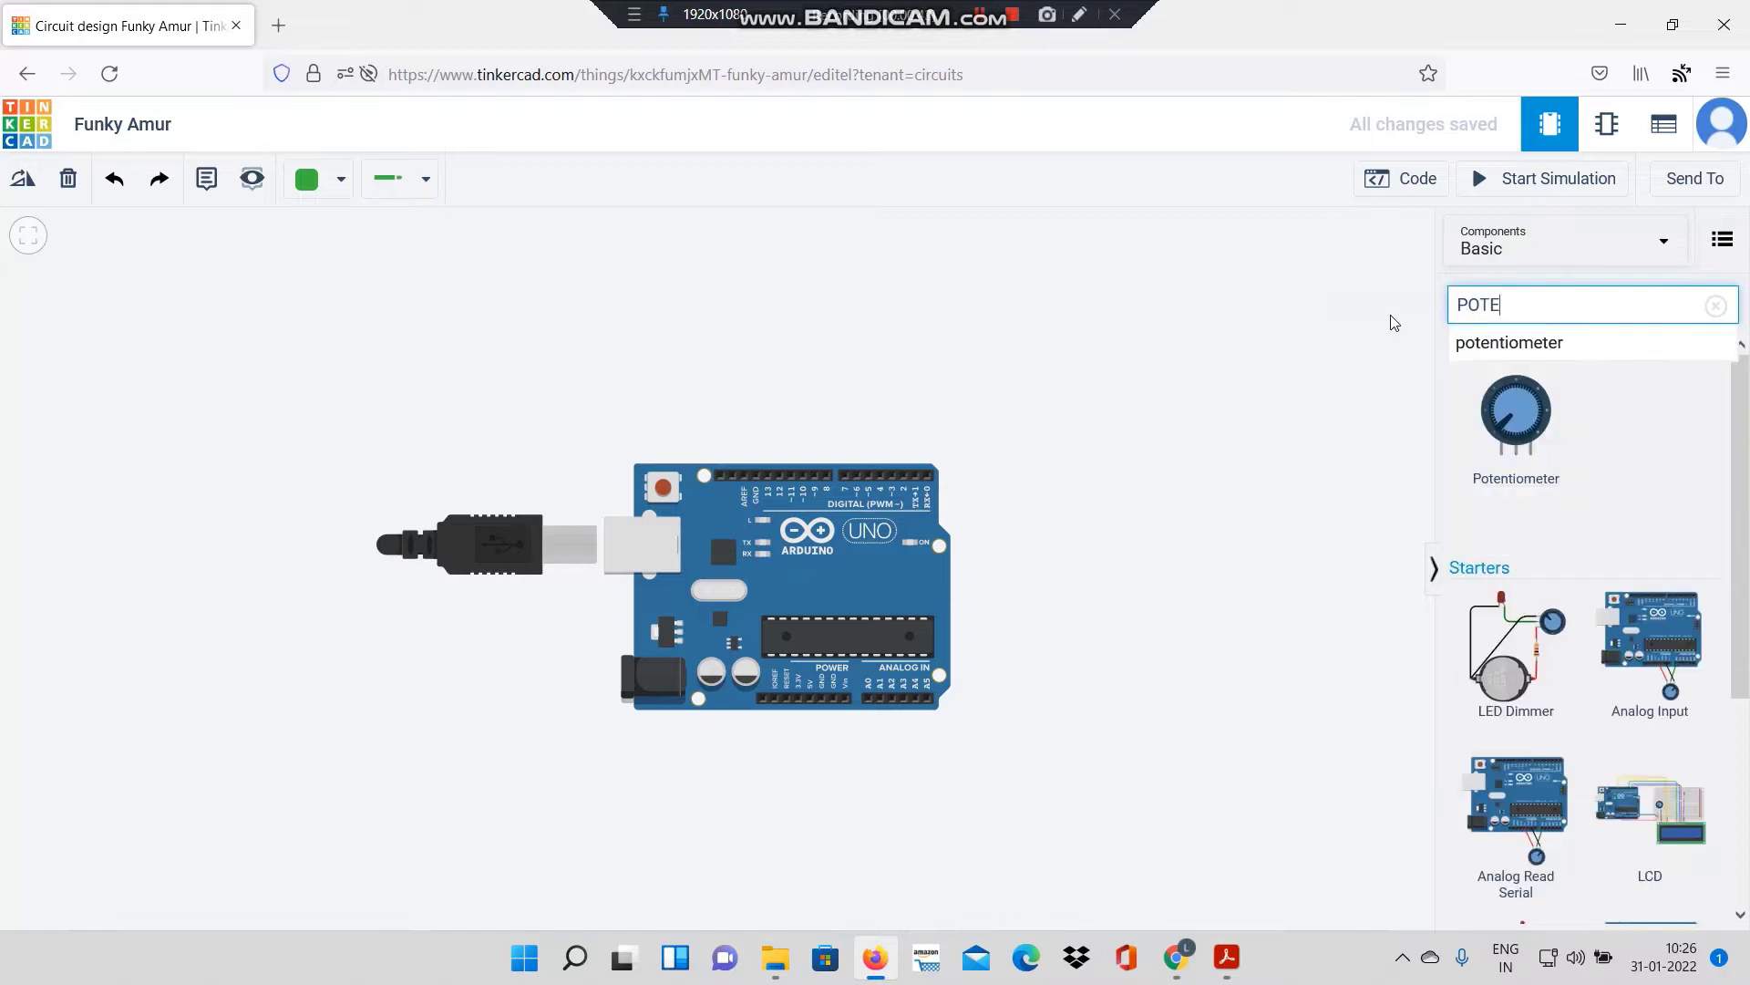
pyautogui.click(1516, 410)
pyautogui.moveTo(1516, 411); pyautogui.dragTo(907, 846)
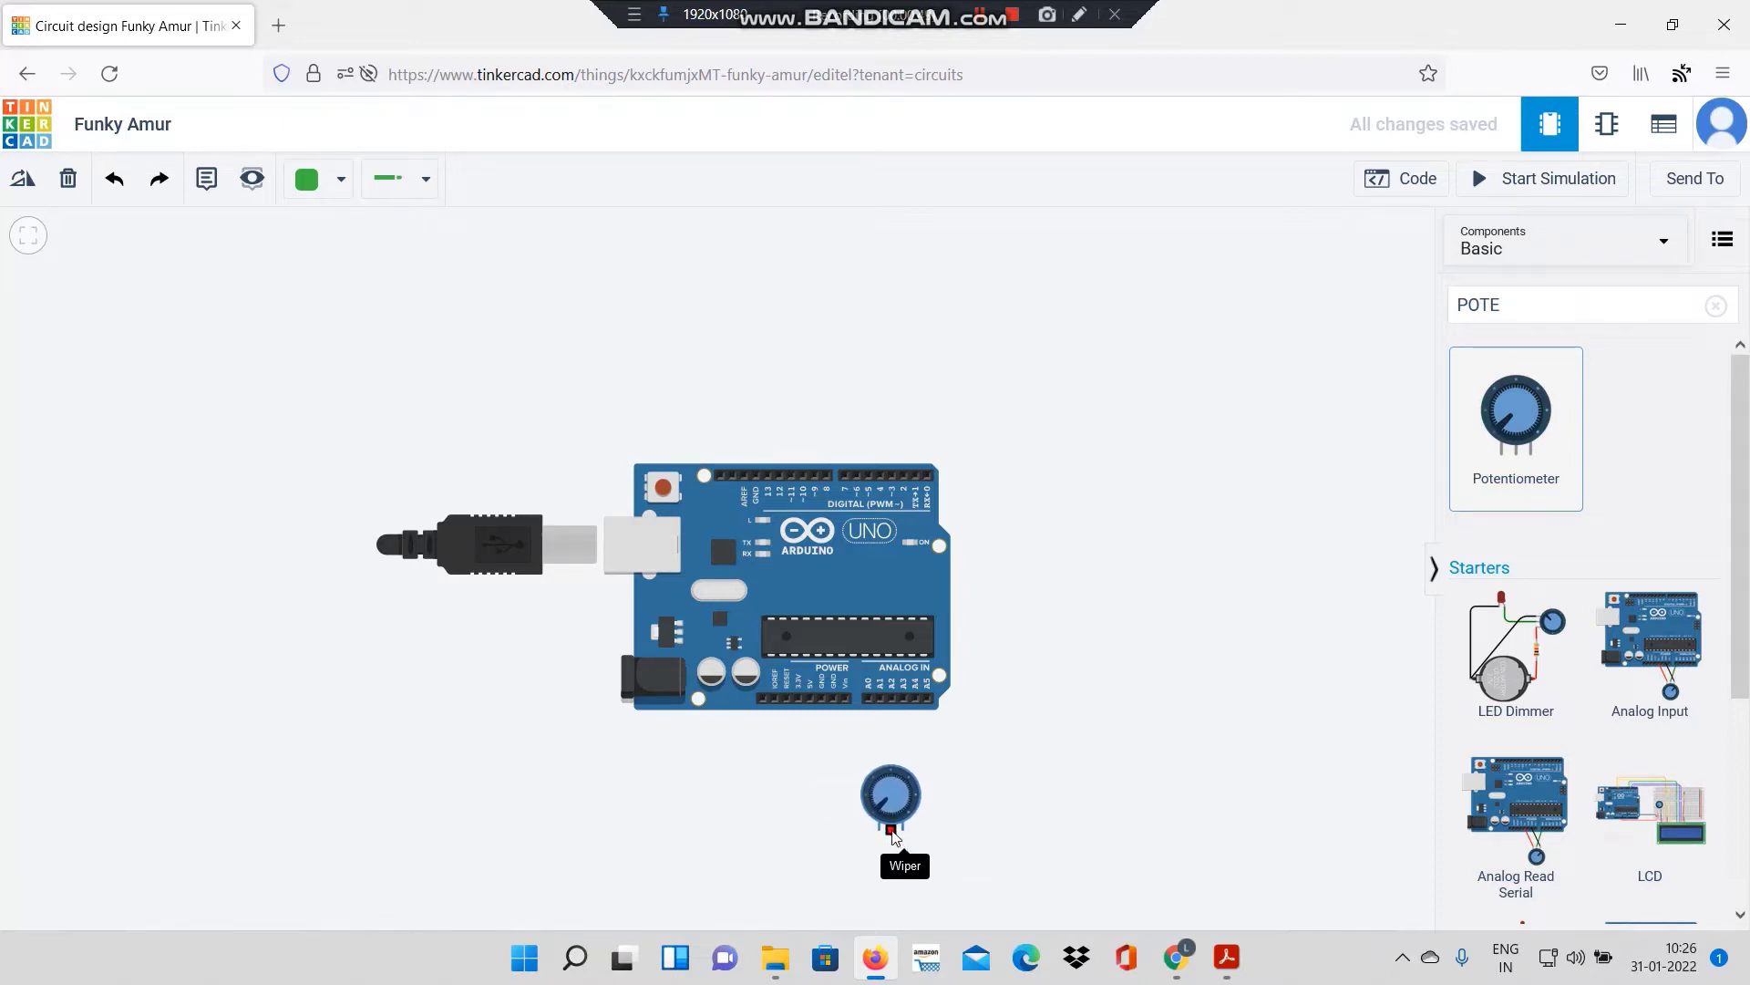
pyautogui.moveTo(907, 845); pyautogui.dragTo(890, 832)
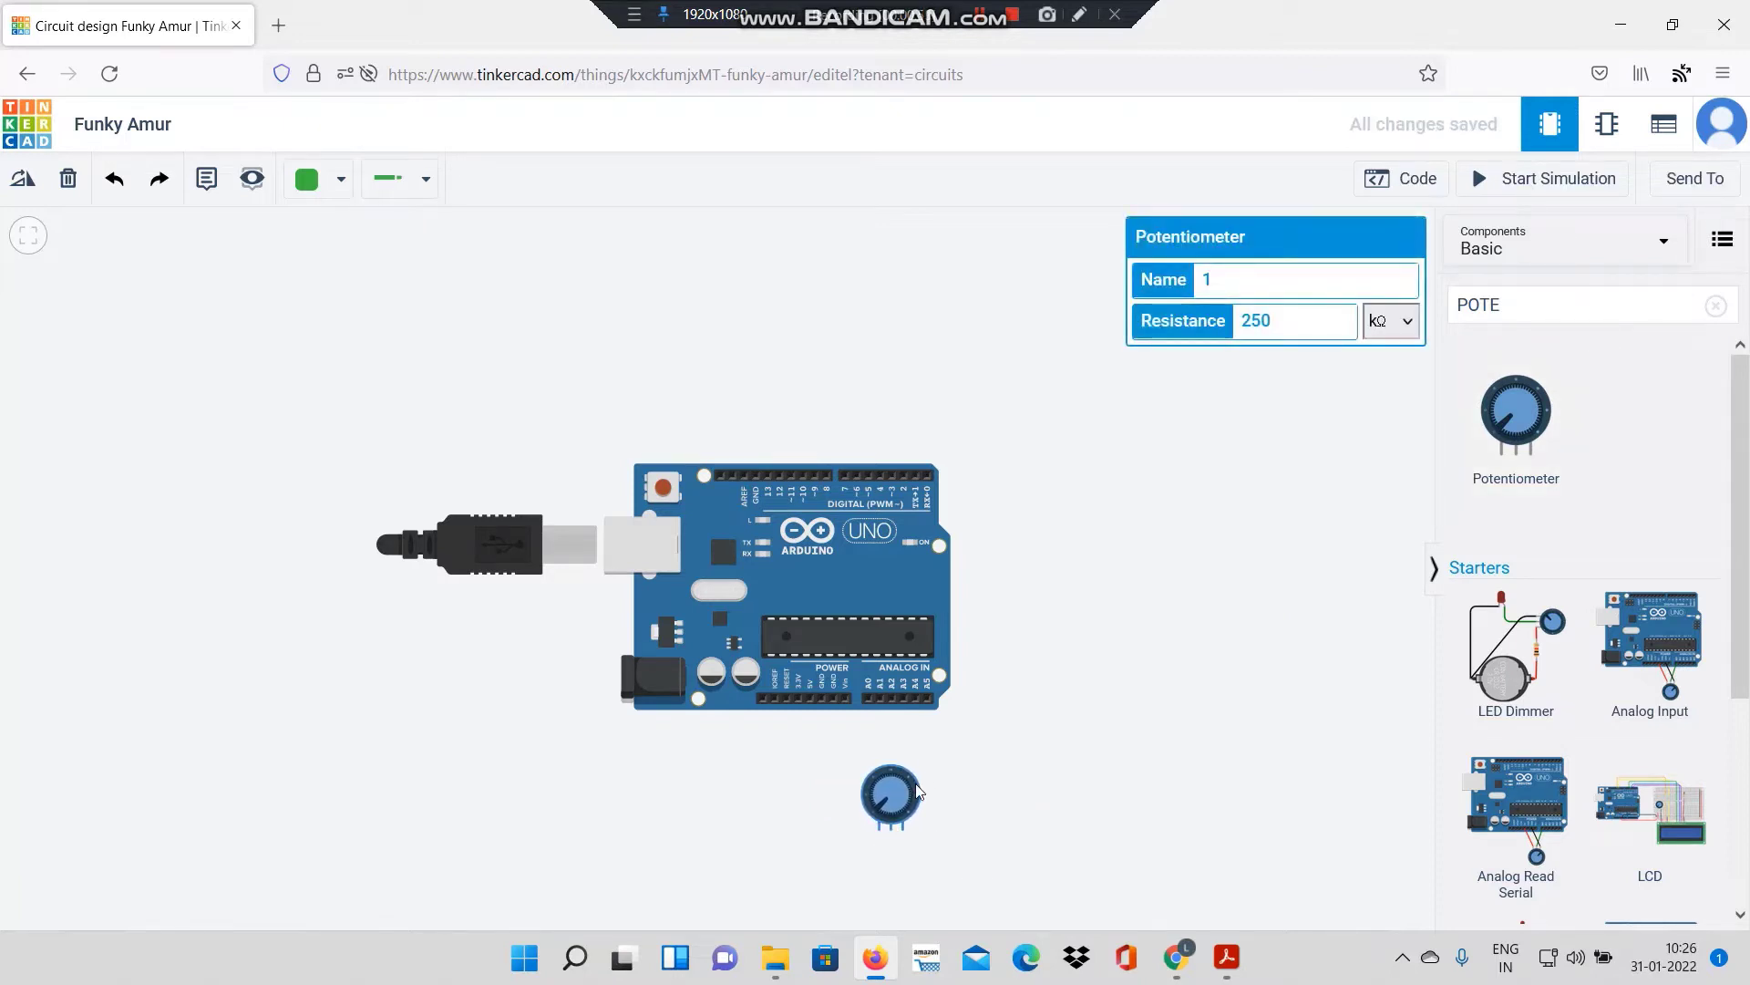
pyautogui.press('r')
pyautogui.press('r')
pyautogui.press('r')
pyautogui.press('r')
pyautogui.press('r')
pyautogui.press('r')
pyautogui.moveTo(891, 869); pyautogui.dragTo(804, 776)
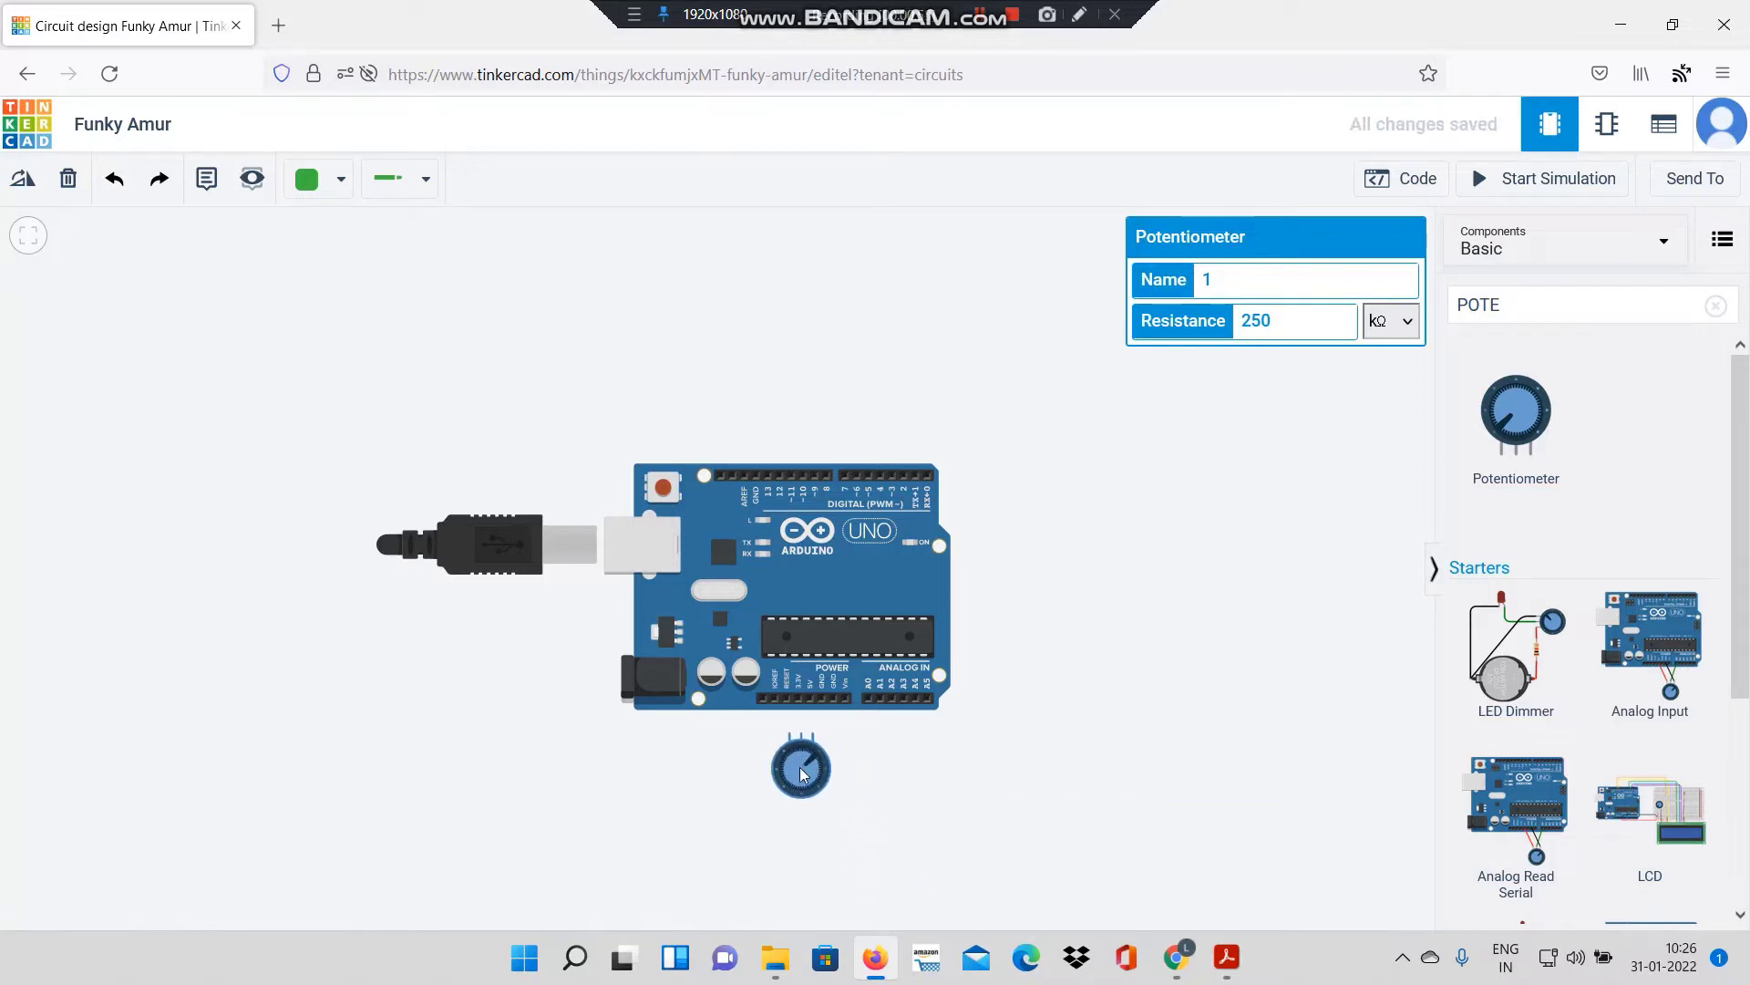
pyautogui.moveTo(802, 777); pyautogui.dragTo(841, 797)
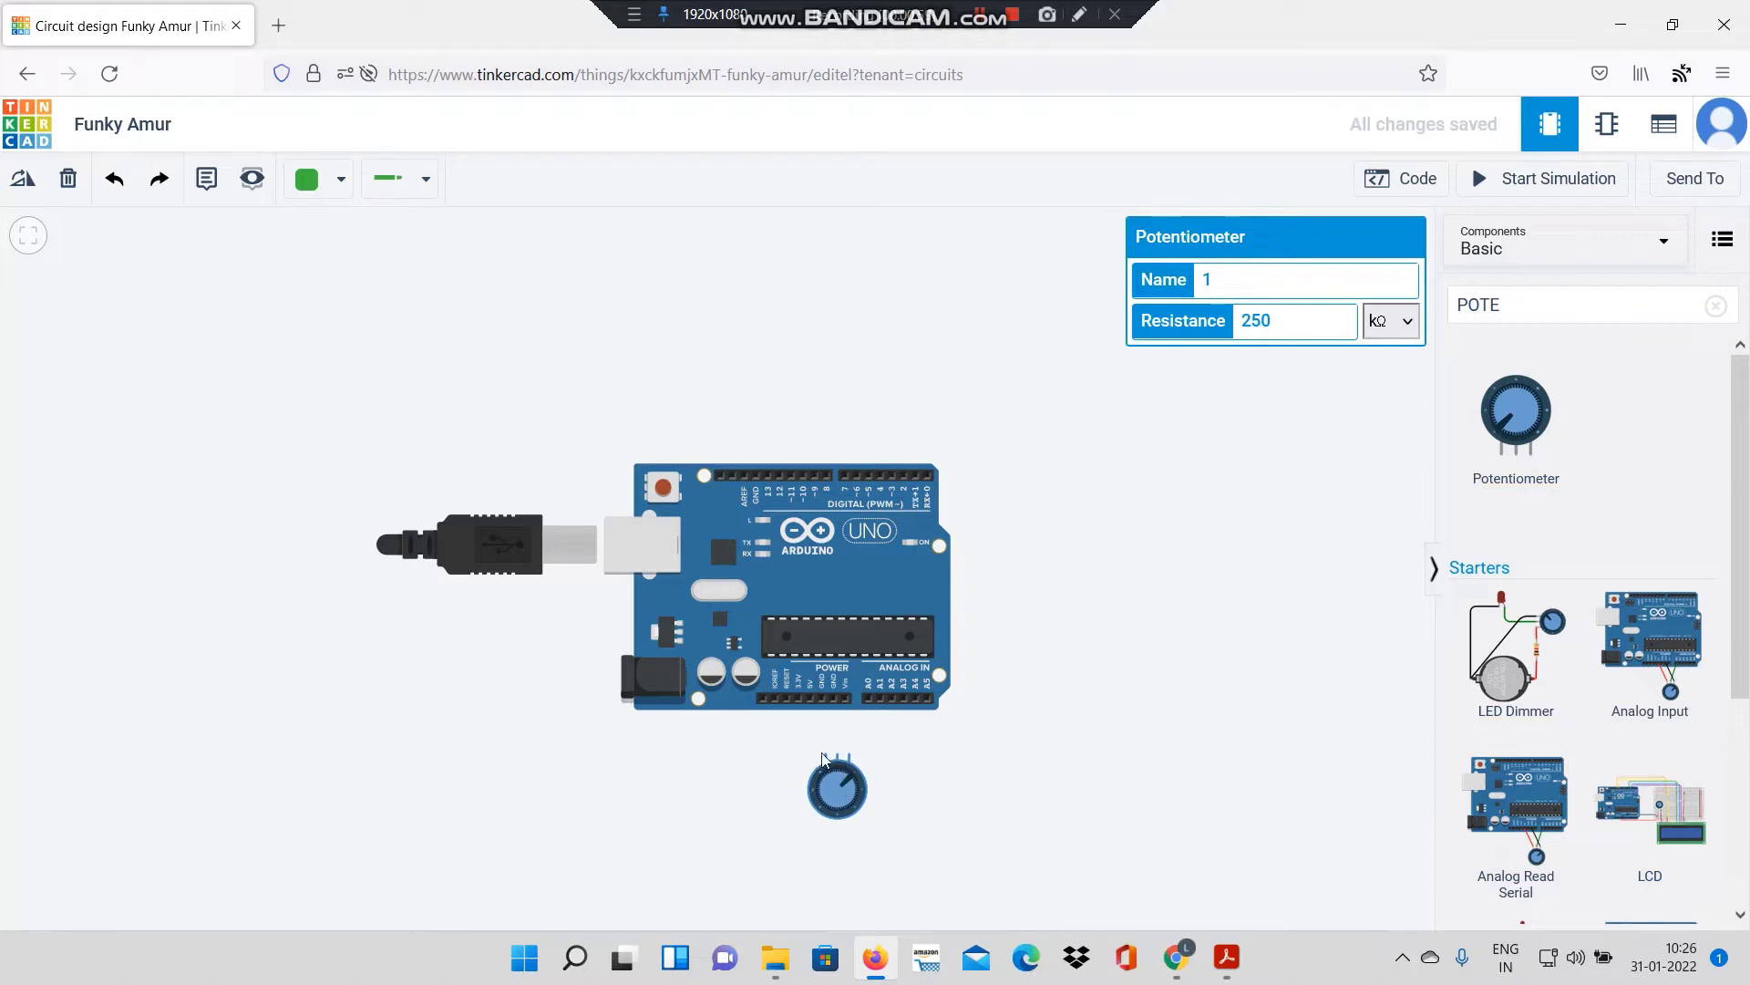
# Step: Wire the potentiometer's left pin to the Arduino 5V pin and straighten the wire
pyautogui.click(826, 757)
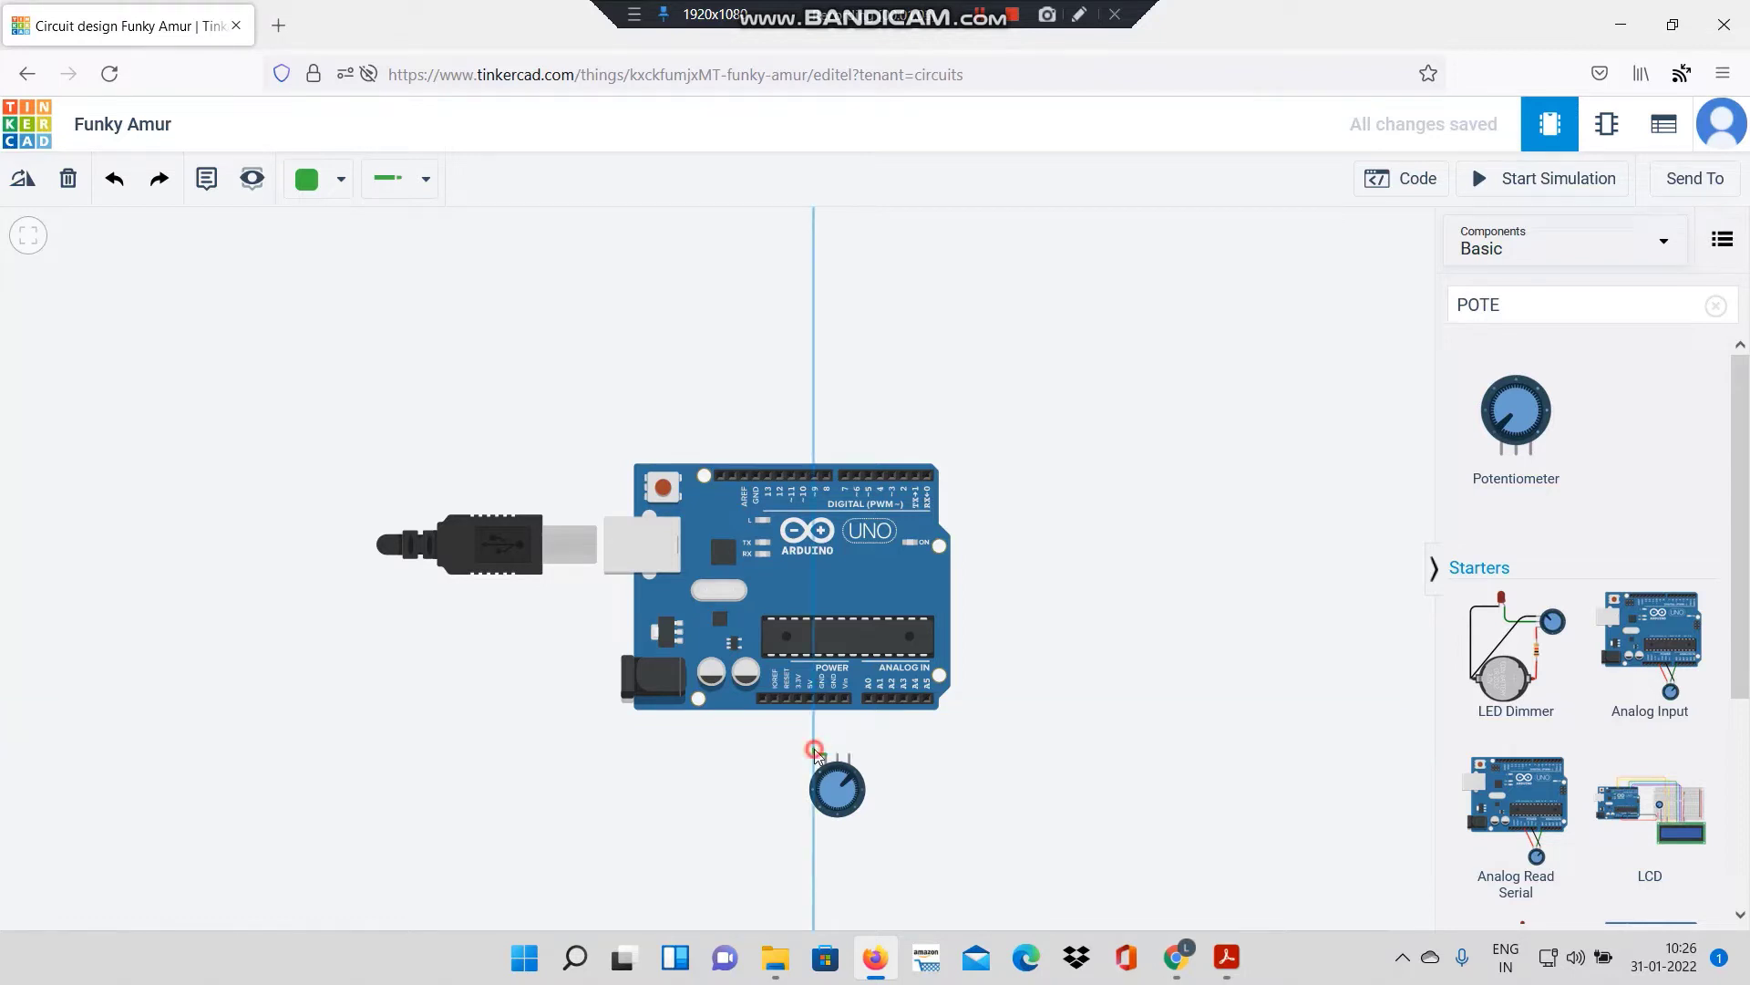
pyautogui.click(811, 699)
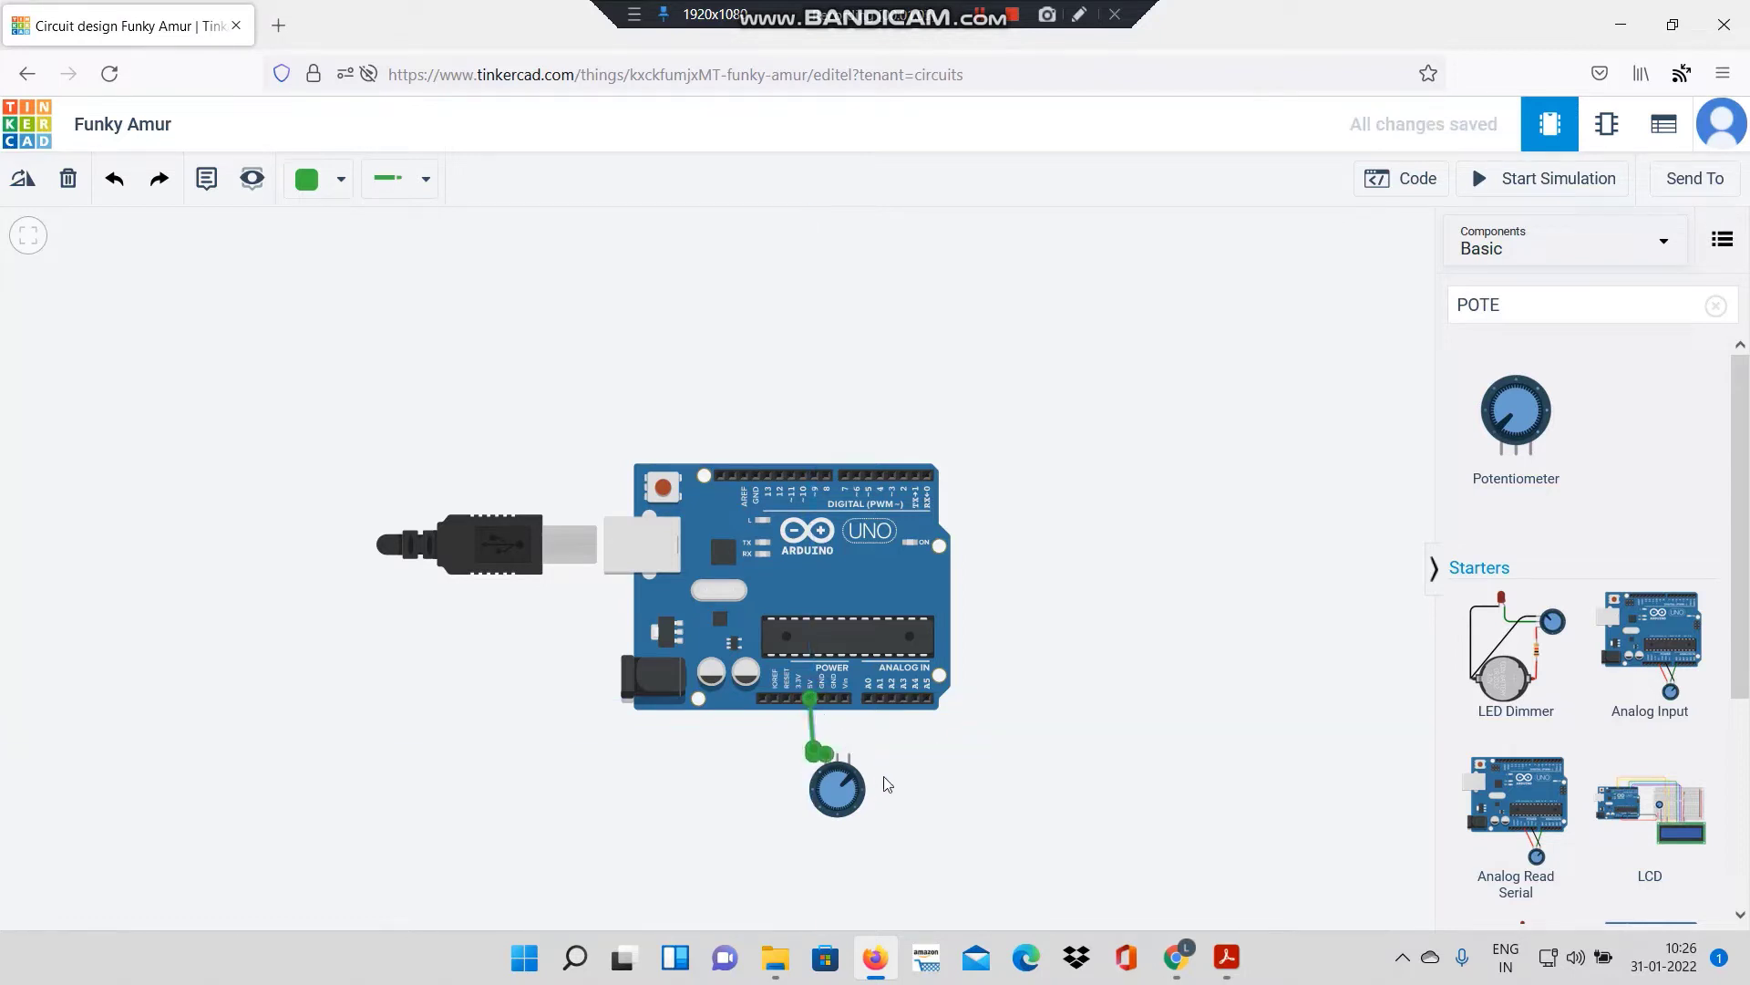
pyautogui.scroll(1, 887, 761)
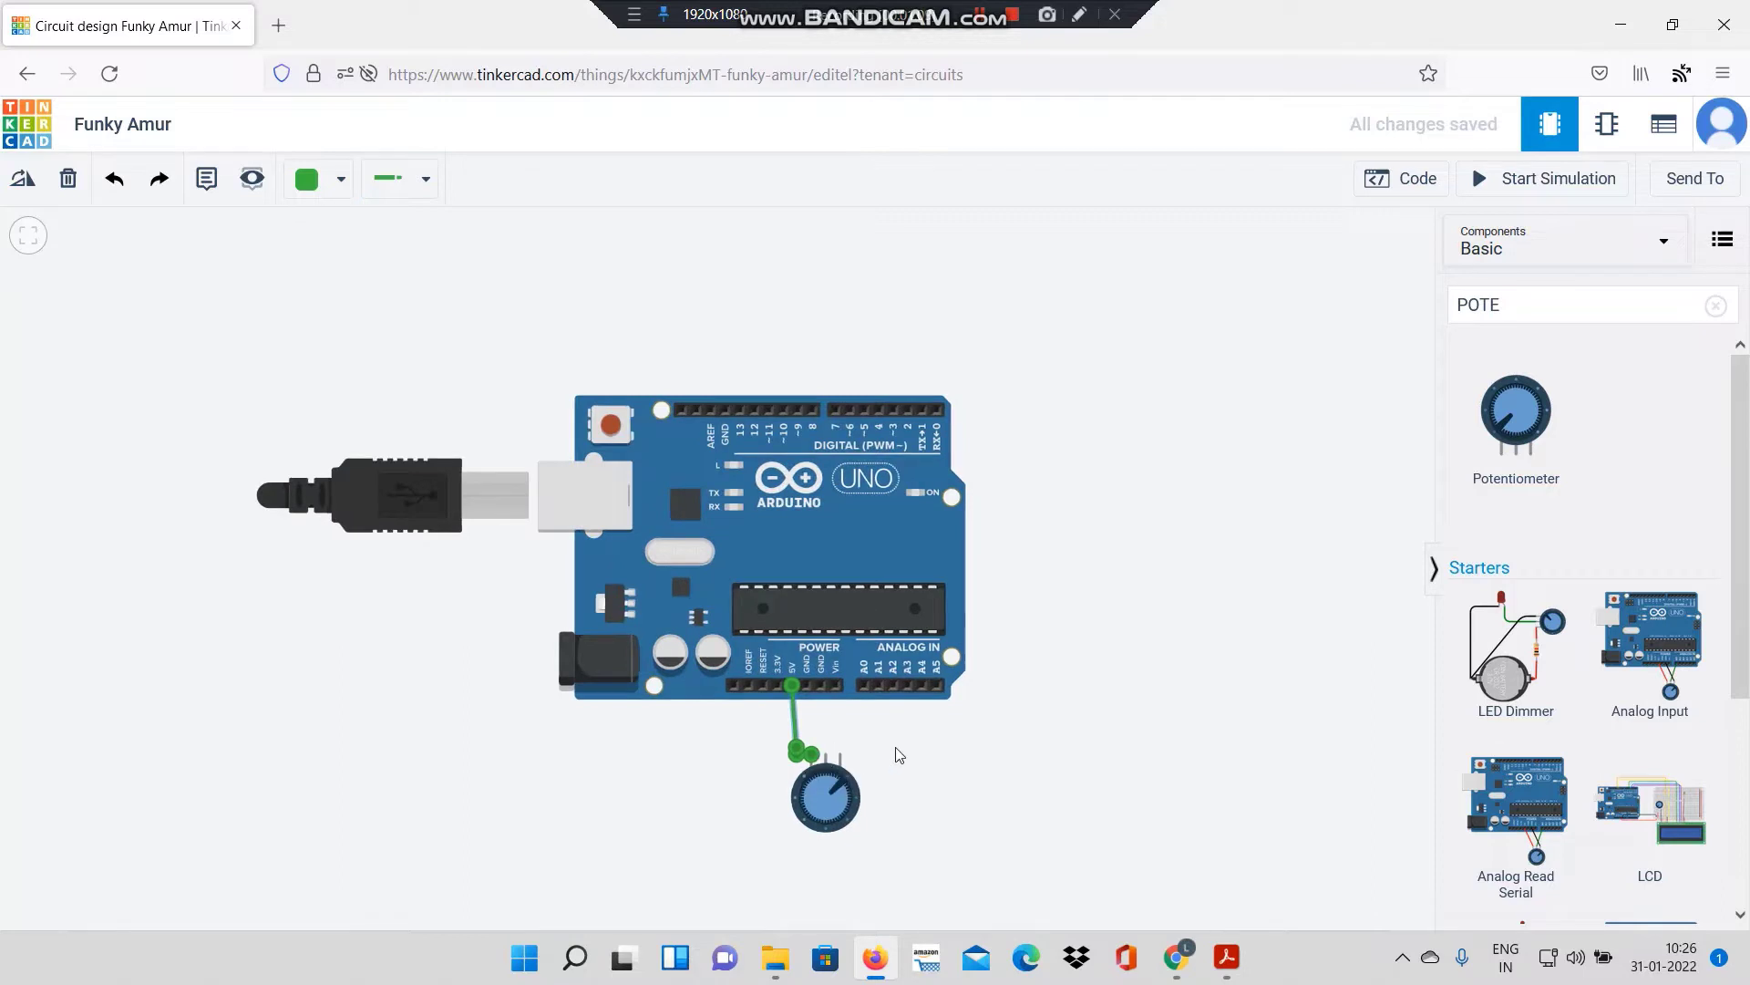
pyautogui.click(894, 754)
pyautogui.moveTo(801, 753); pyautogui.dragTo(795, 760)
pyautogui.scroll(1, 877, 765)
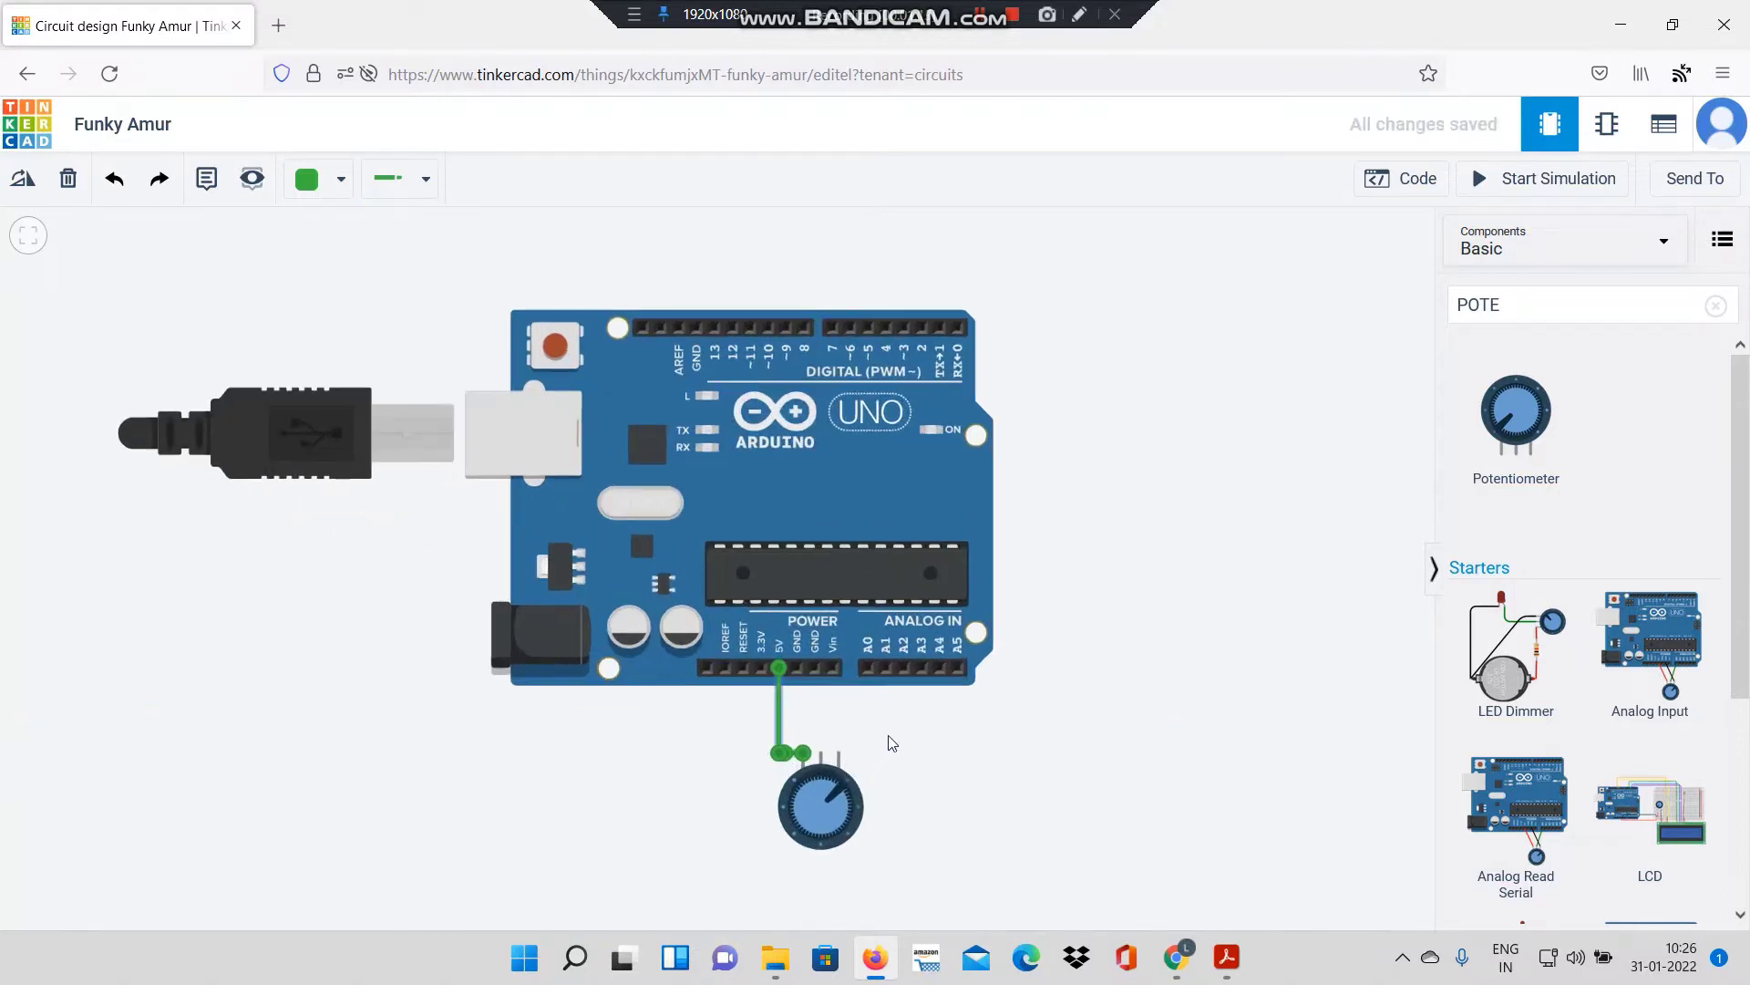
pyautogui.scroll(1, 894, 742)
pyautogui.click(914, 748)
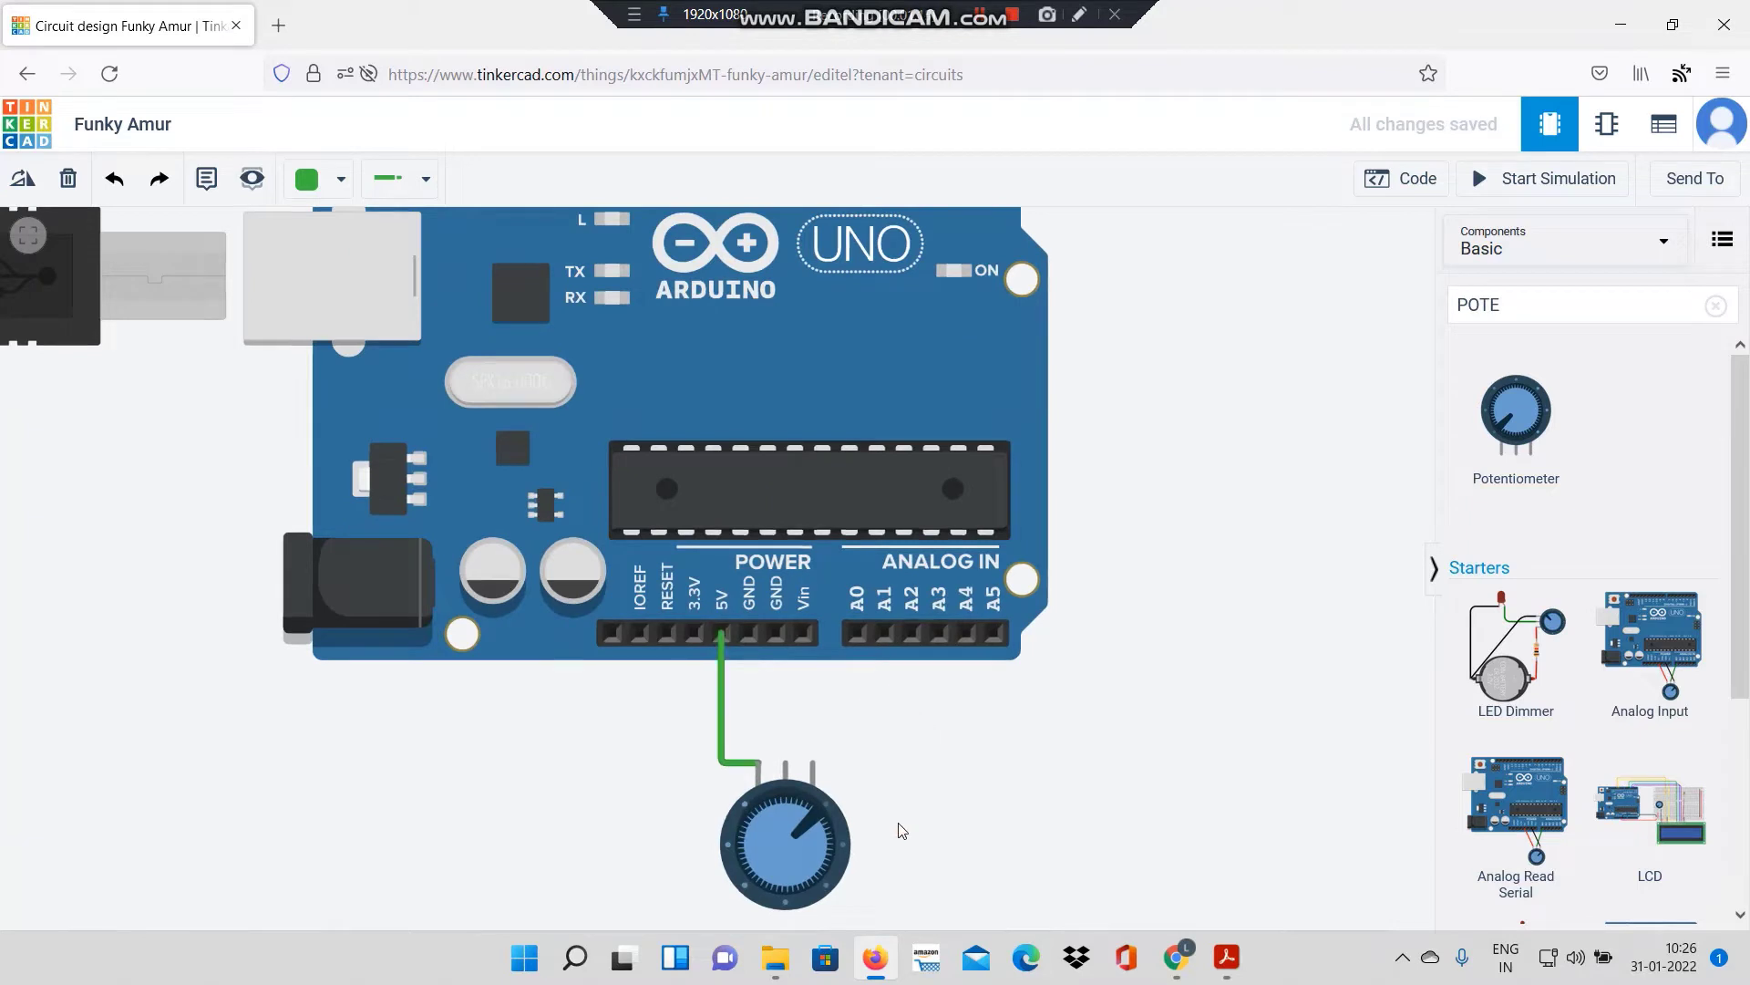
# Step: Run a bent wire from the Arduino GND pin to the potentiometer's right pin
pyautogui.click(815, 764)
pyautogui.click(778, 639)
pyautogui.click(778, 672)
pyautogui.click(817, 678)
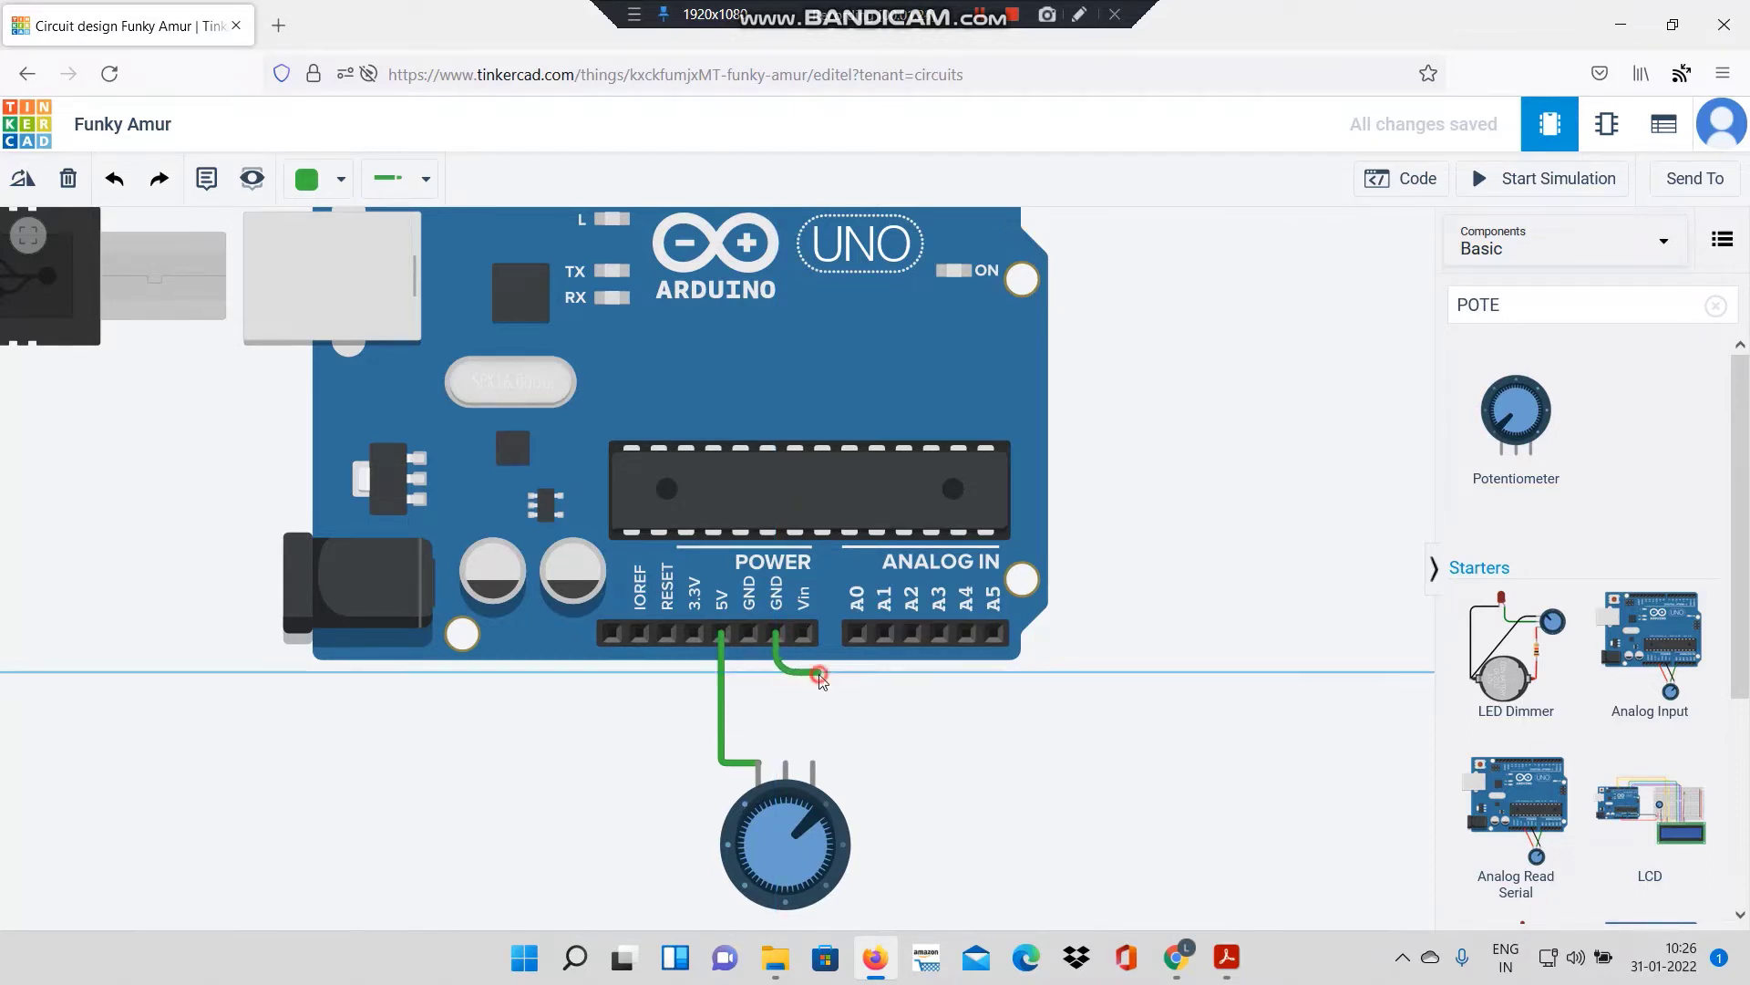
pyautogui.click(812, 763)
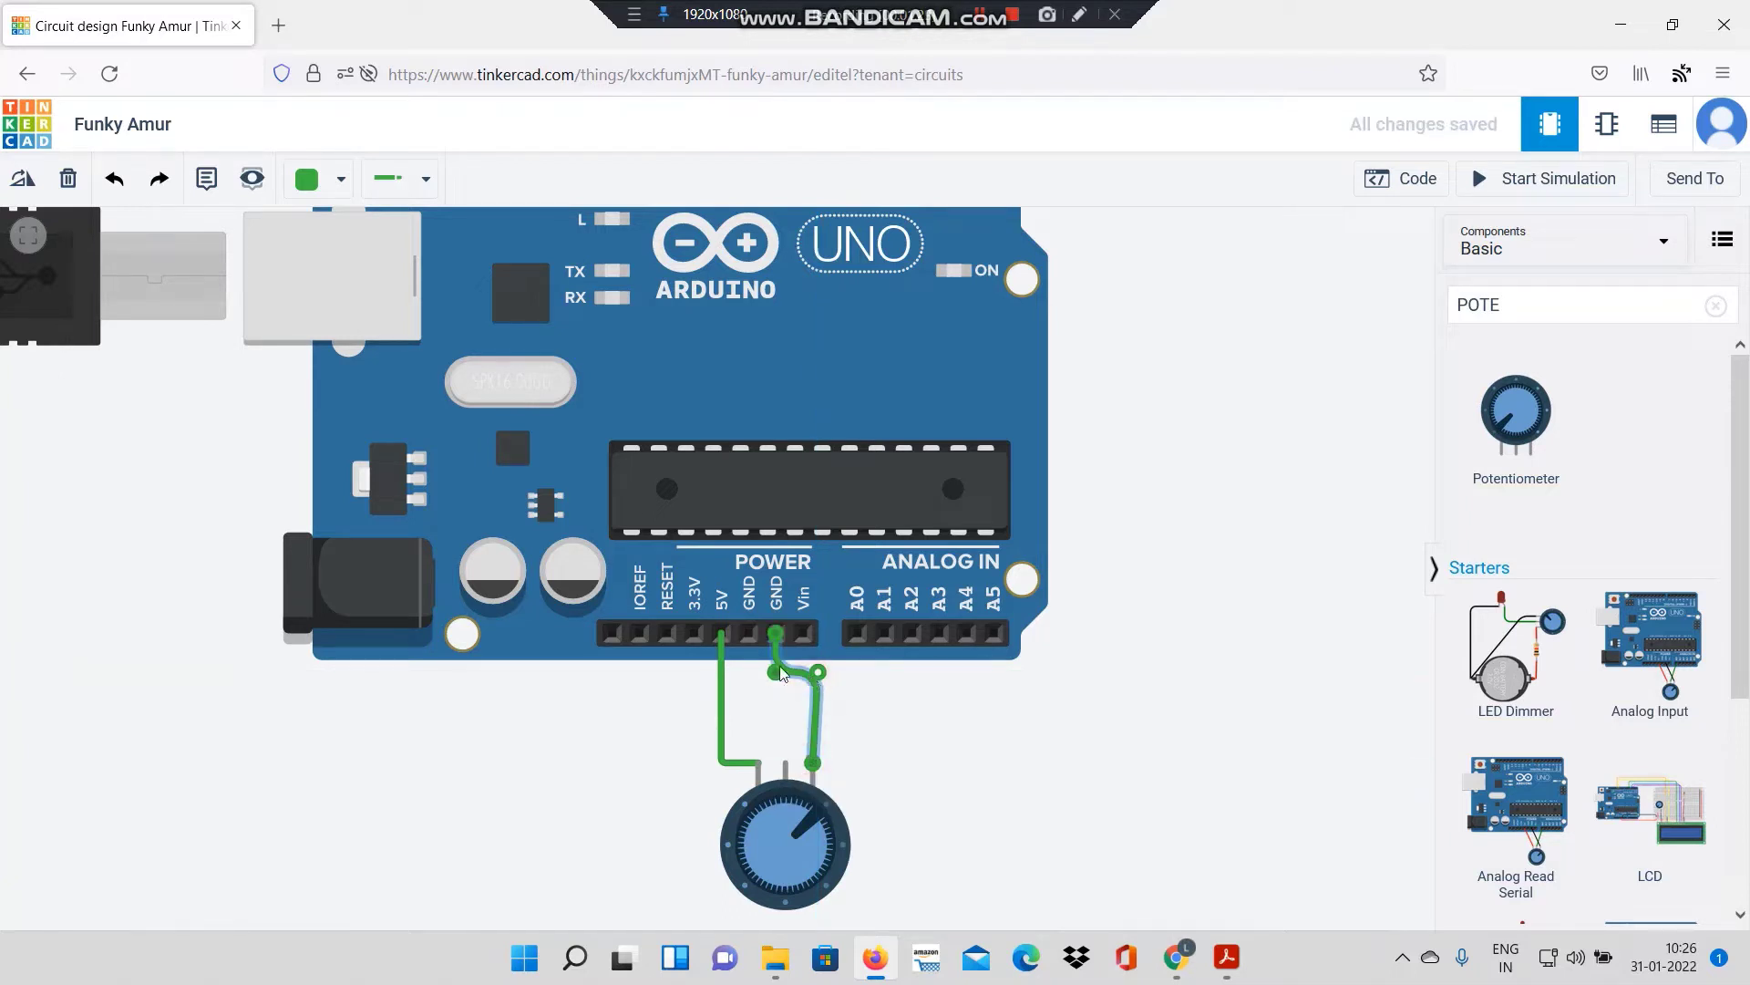
pyautogui.moveTo(774, 676)
pyautogui.mouseDown()
pyautogui.moveTo(783, 699)
pyautogui.moveTo(814, 675)
pyautogui.moveTo(778, 684)
pyautogui.mouseUp()
# Step: Route a bent wire from the potentiometer's middle wiper pin to analog pin A0
pyautogui.click(997, 700)
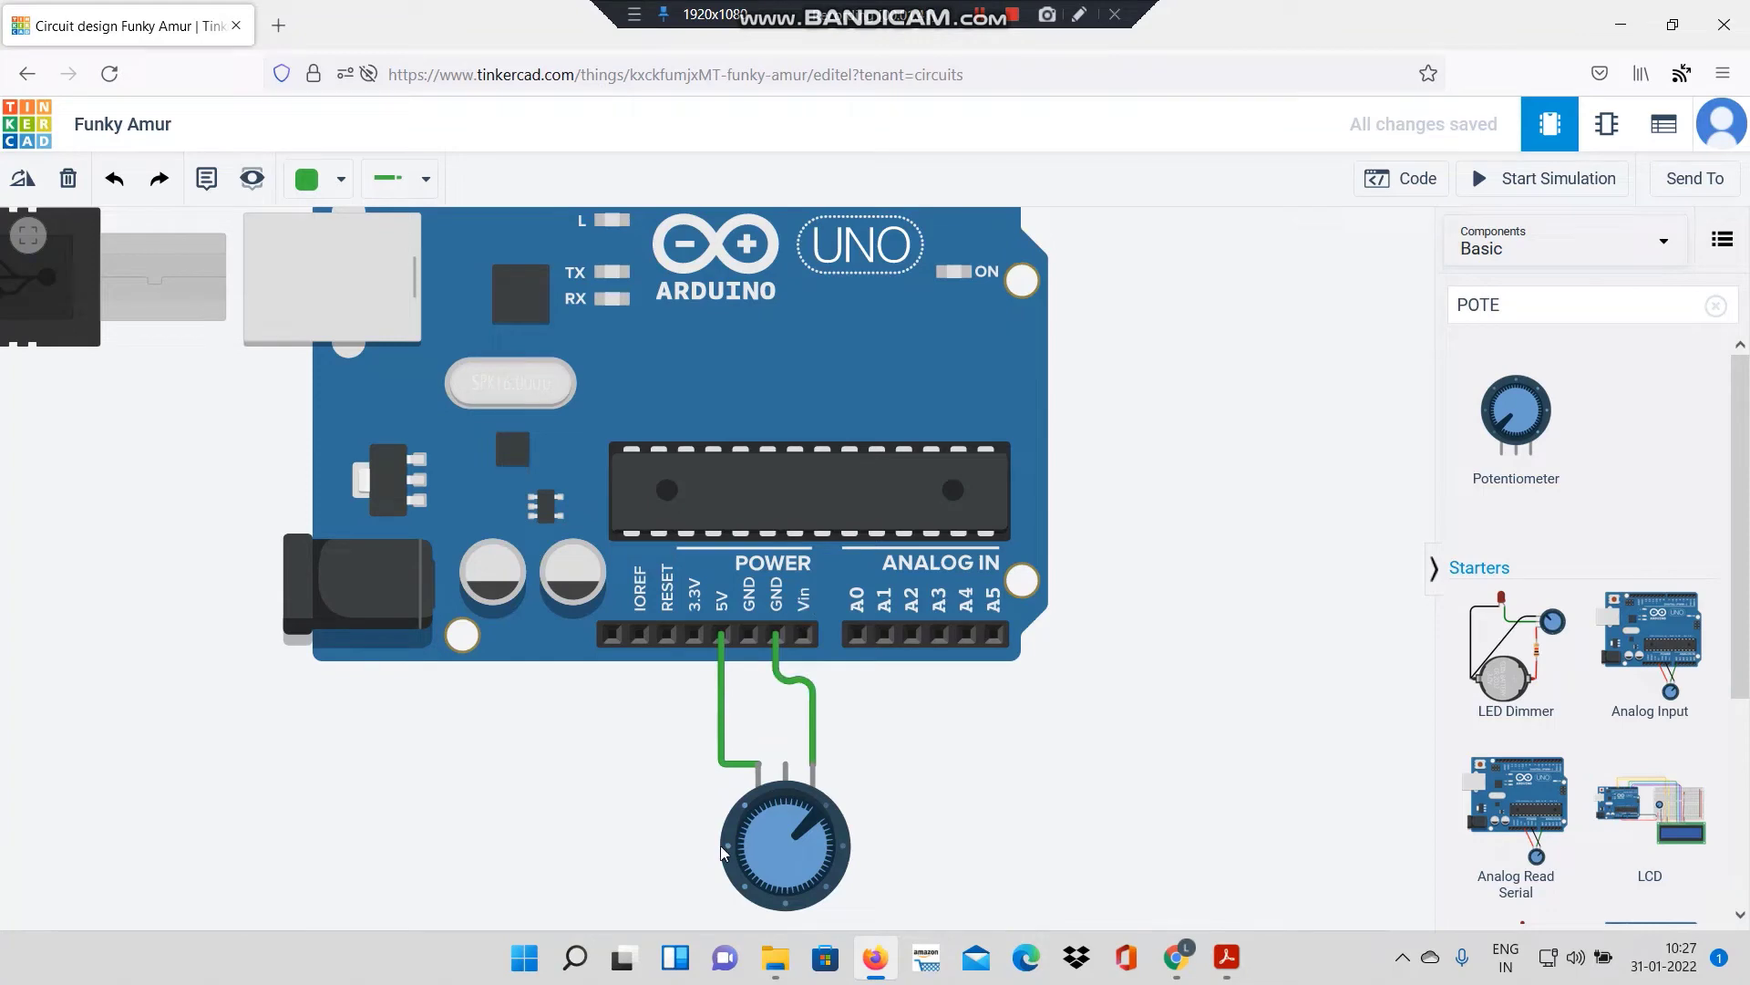
pyautogui.click(786, 766)
pyautogui.click(786, 715)
pyautogui.click(858, 714)
pyautogui.click(857, 634)
pyautogui.click(856, 636)
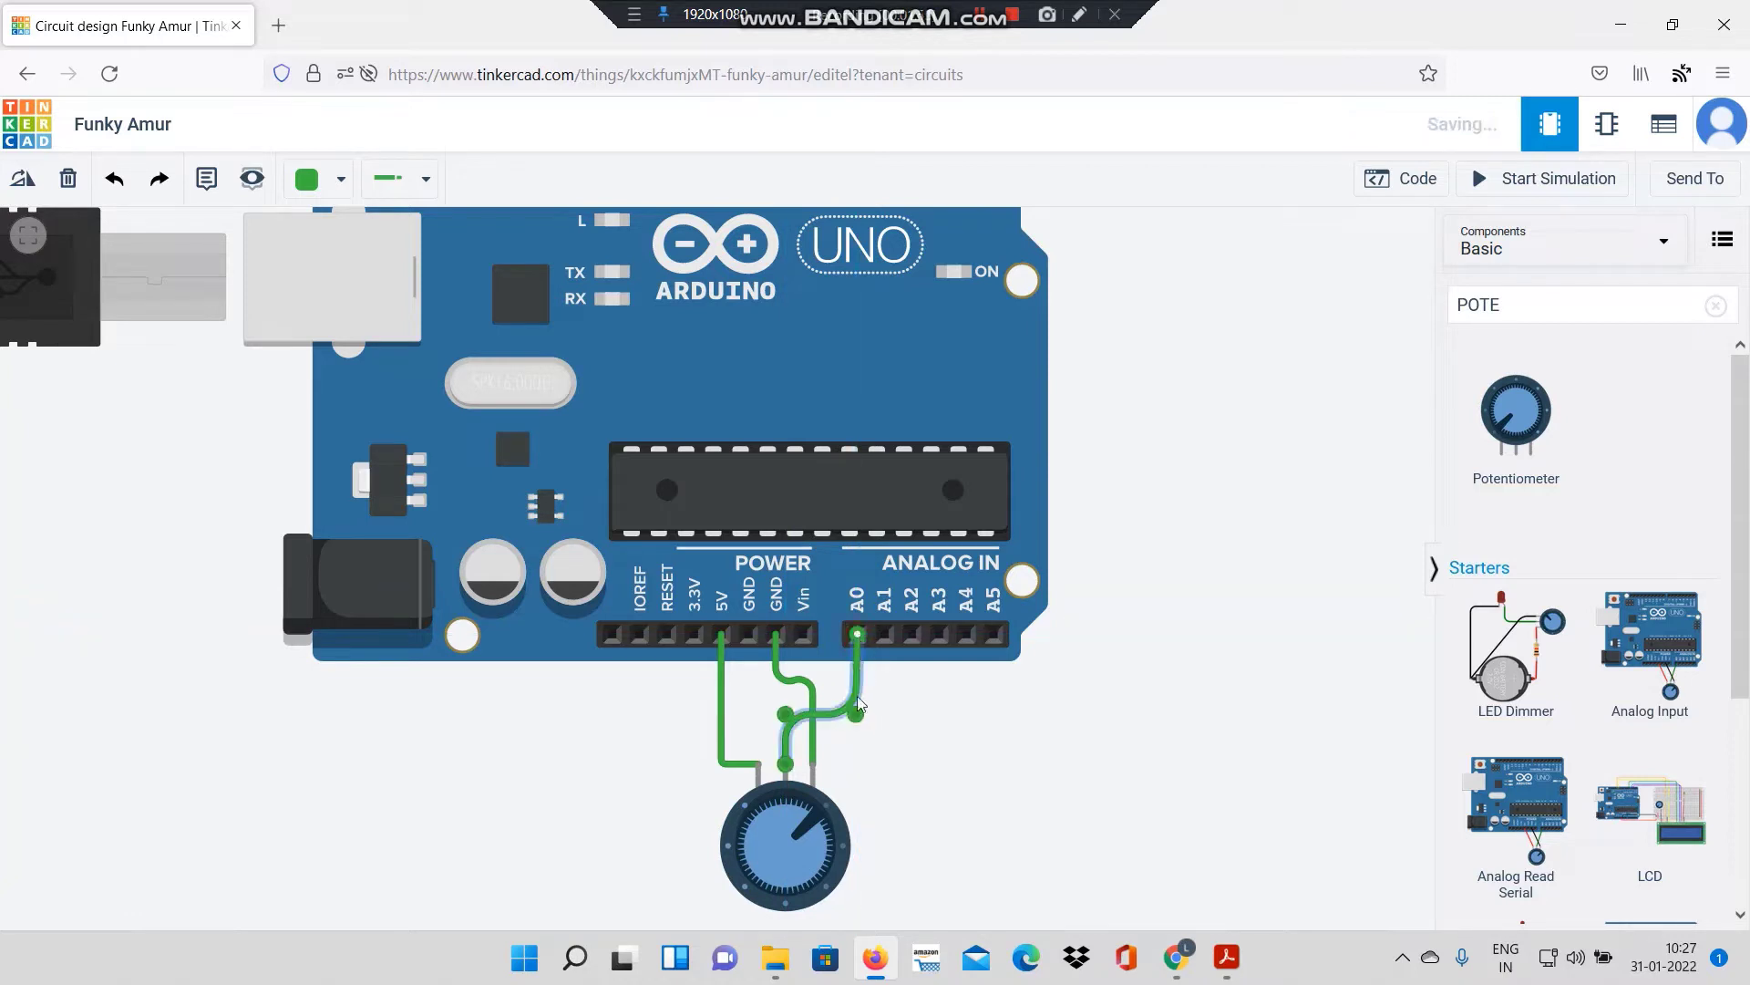
pyautogui.click(999, 745)
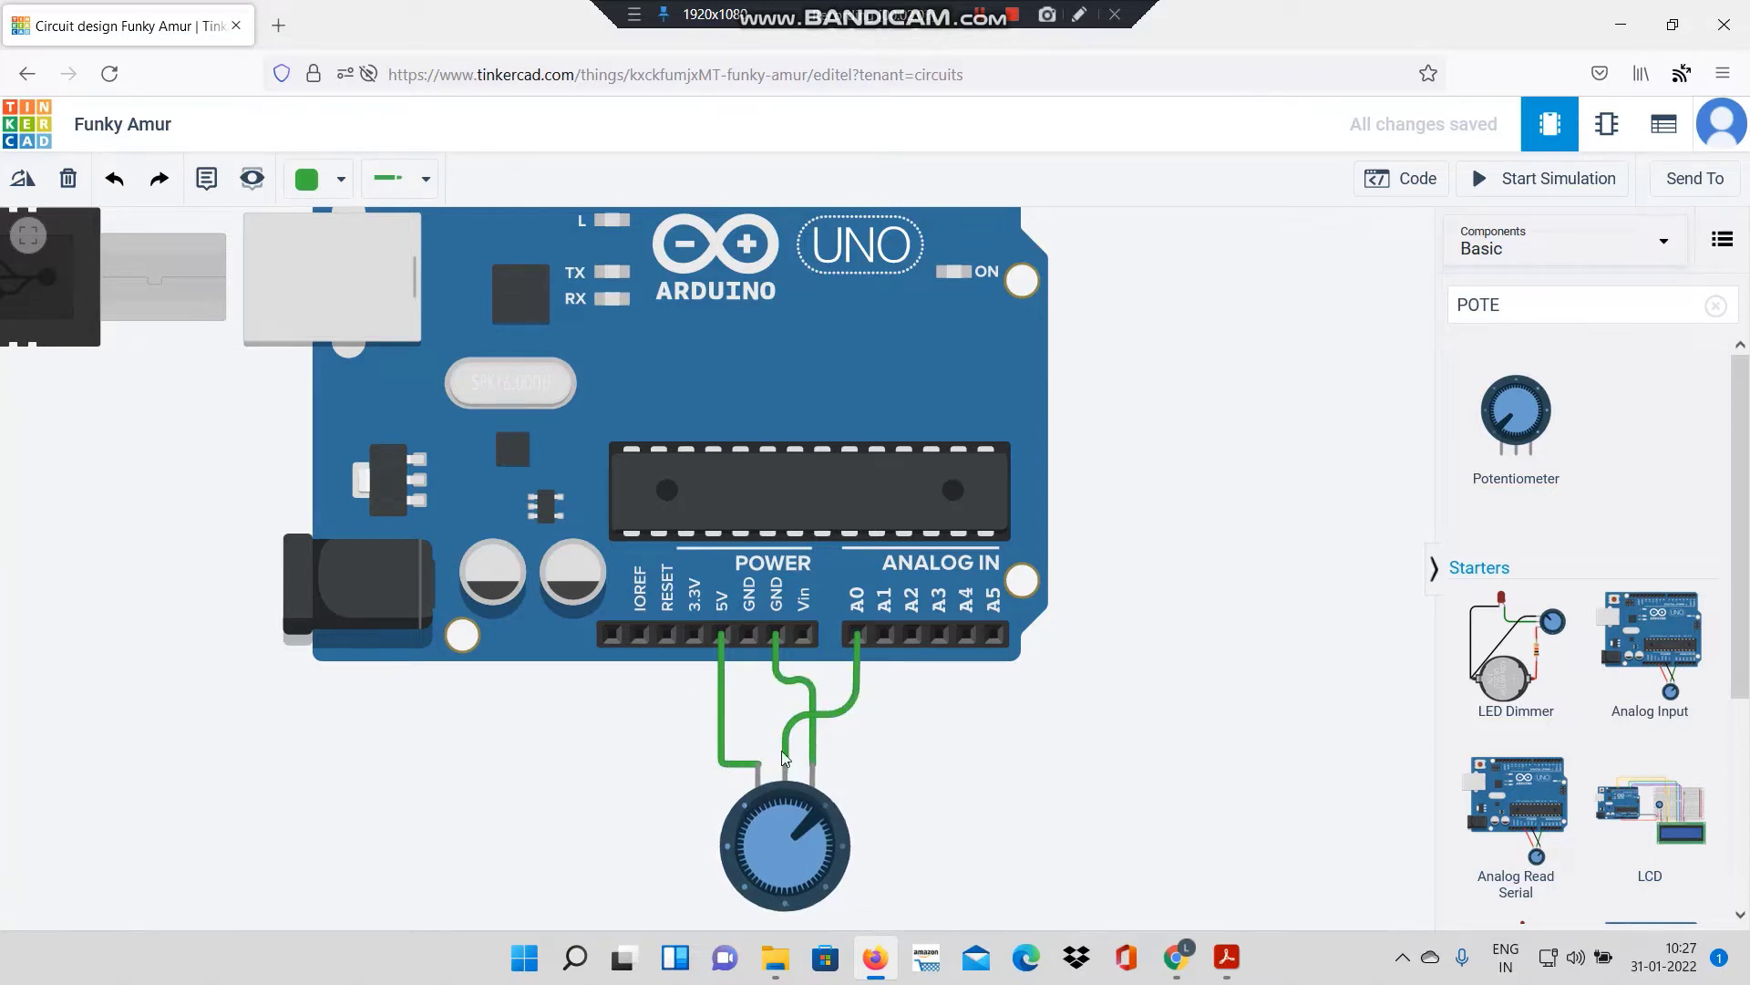
pyautogui.scroll(-3, 1396, 718)
pyautogui.scroll(-1, 1396, 718)
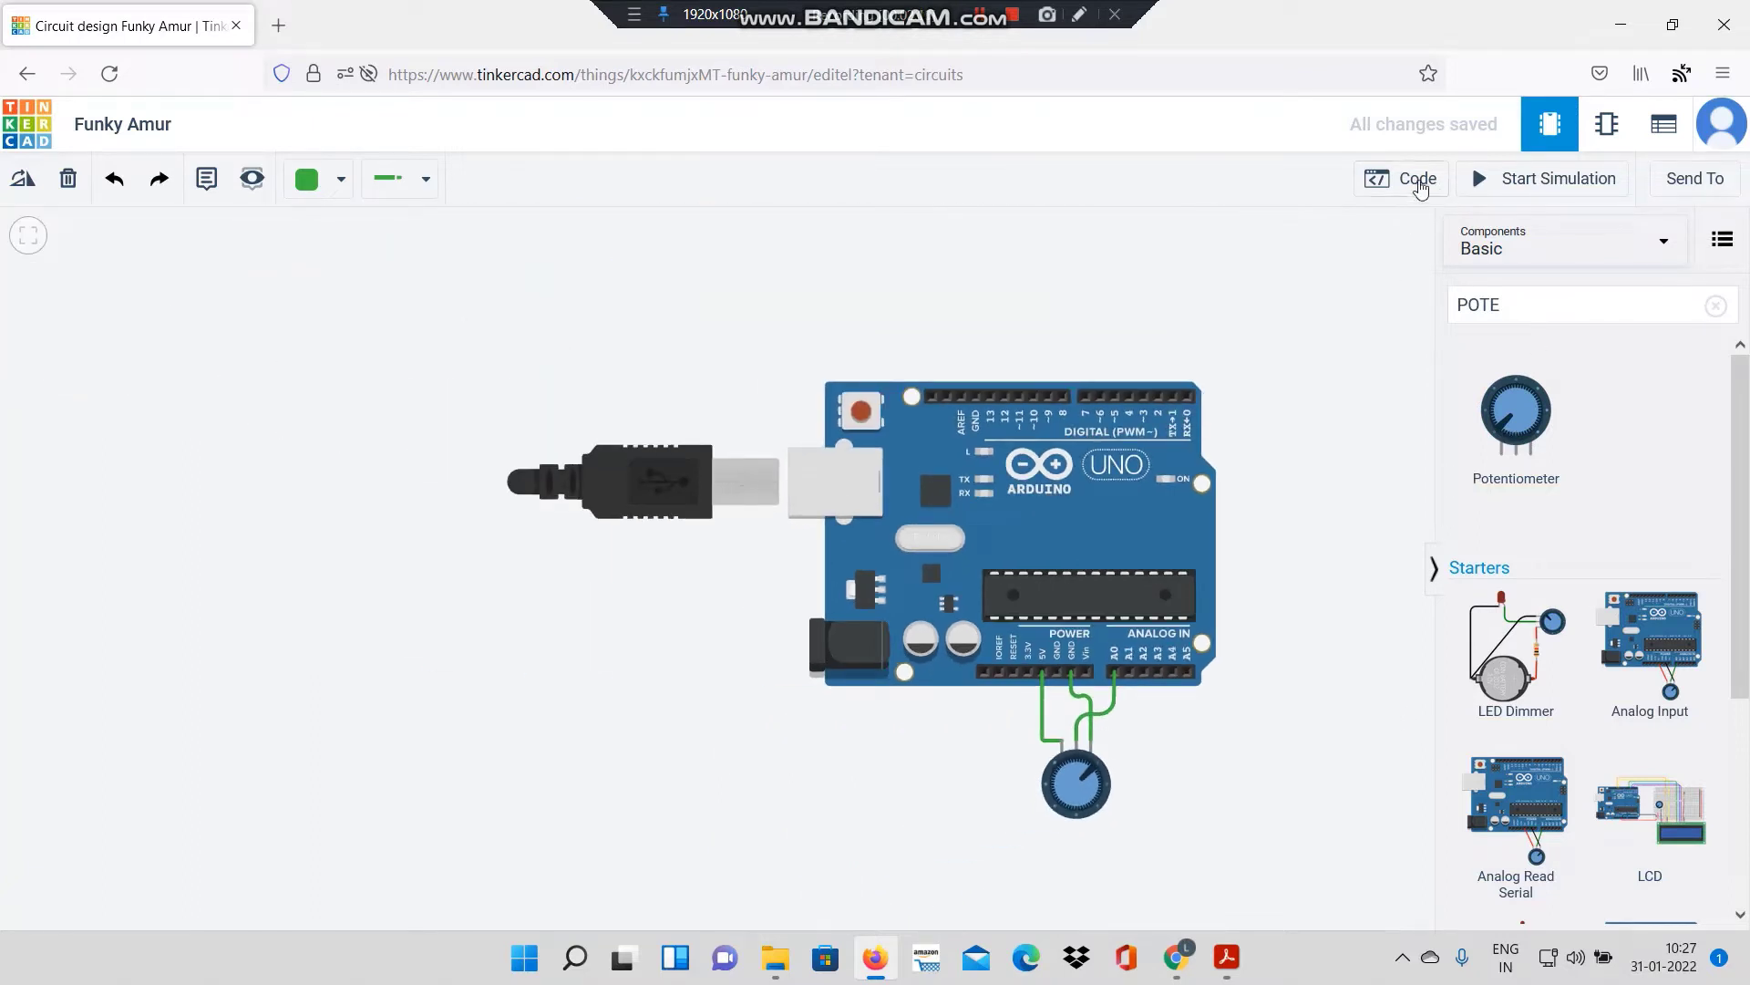
# Step: Switch the Arduino code editor from Blocks to Text mode
pyautogui.click(1421, 193)
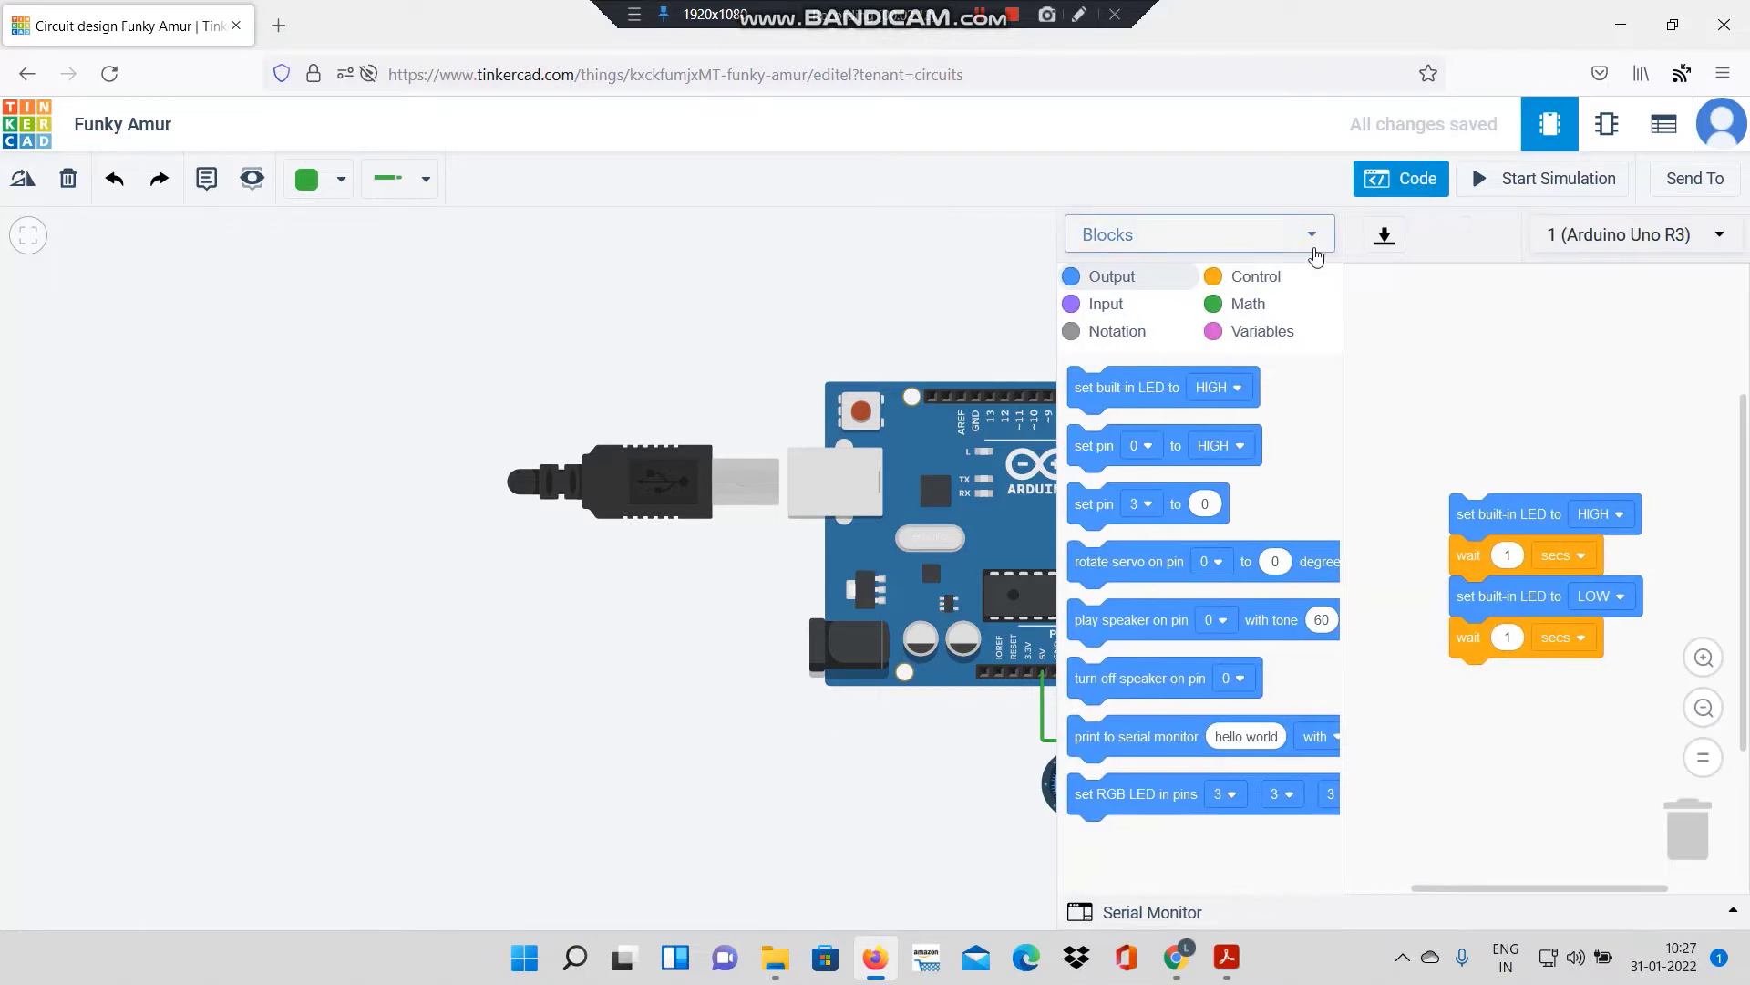
pyautogui.click(1294, 237)
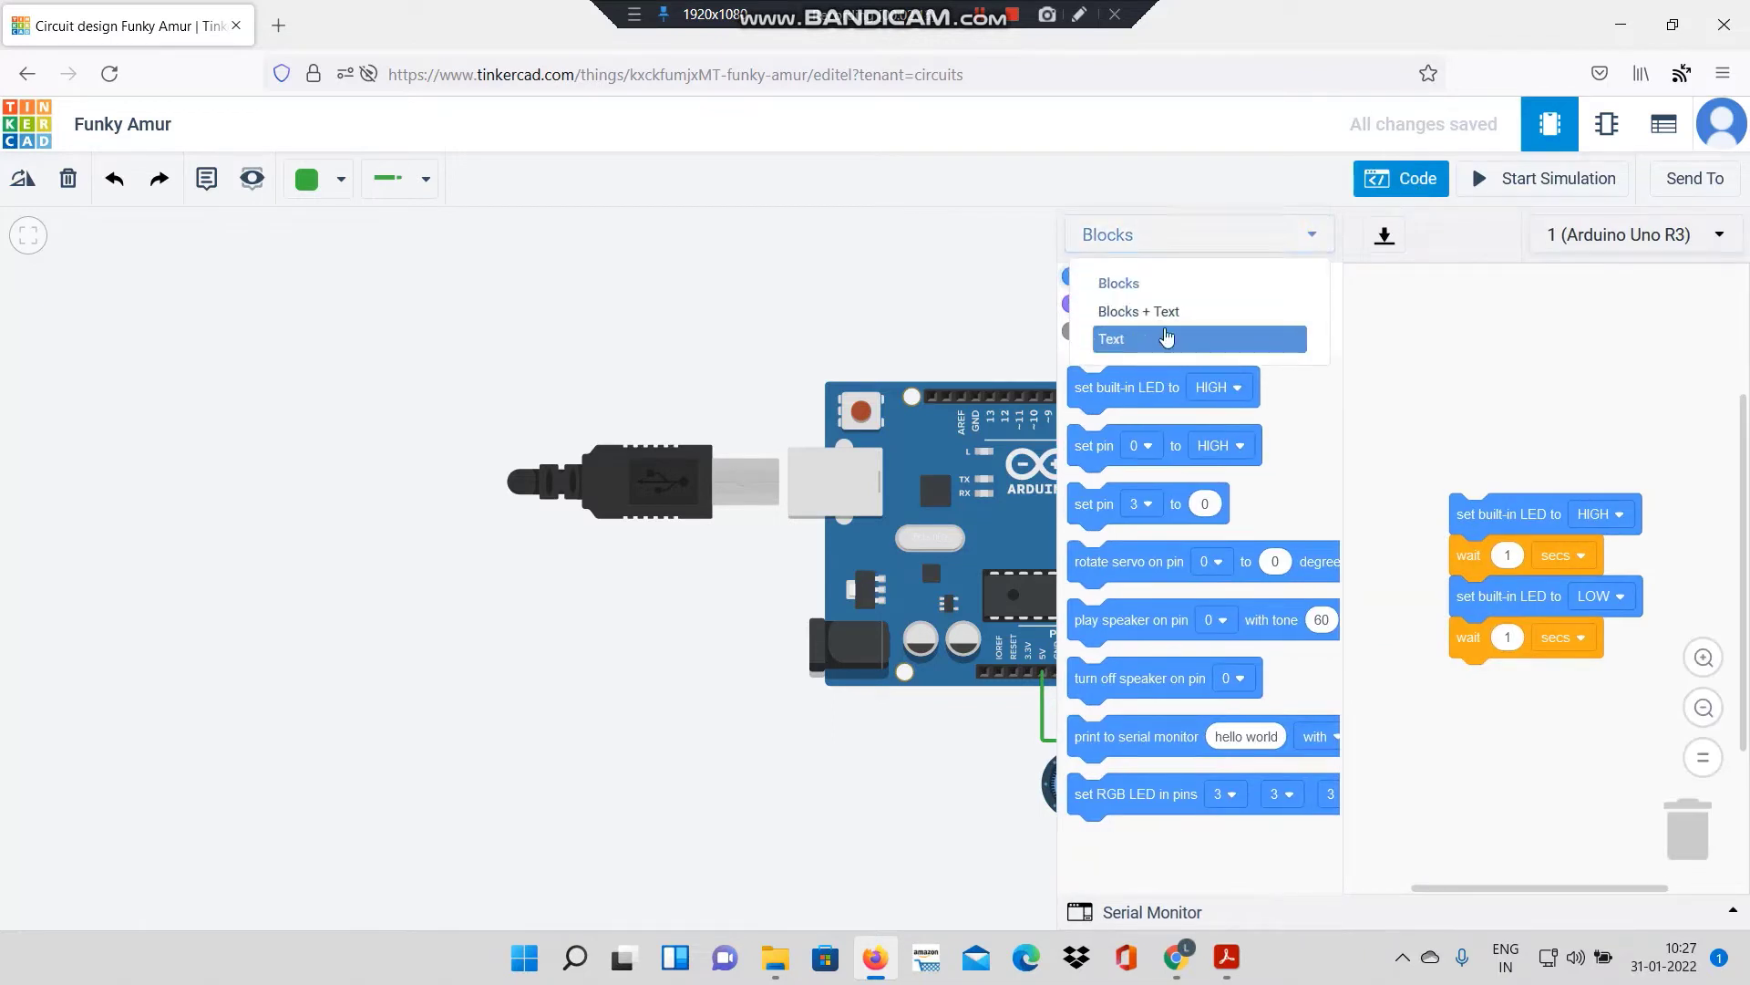
pyautogui.click(1163, 335)
pyautogui.click(915, 560)
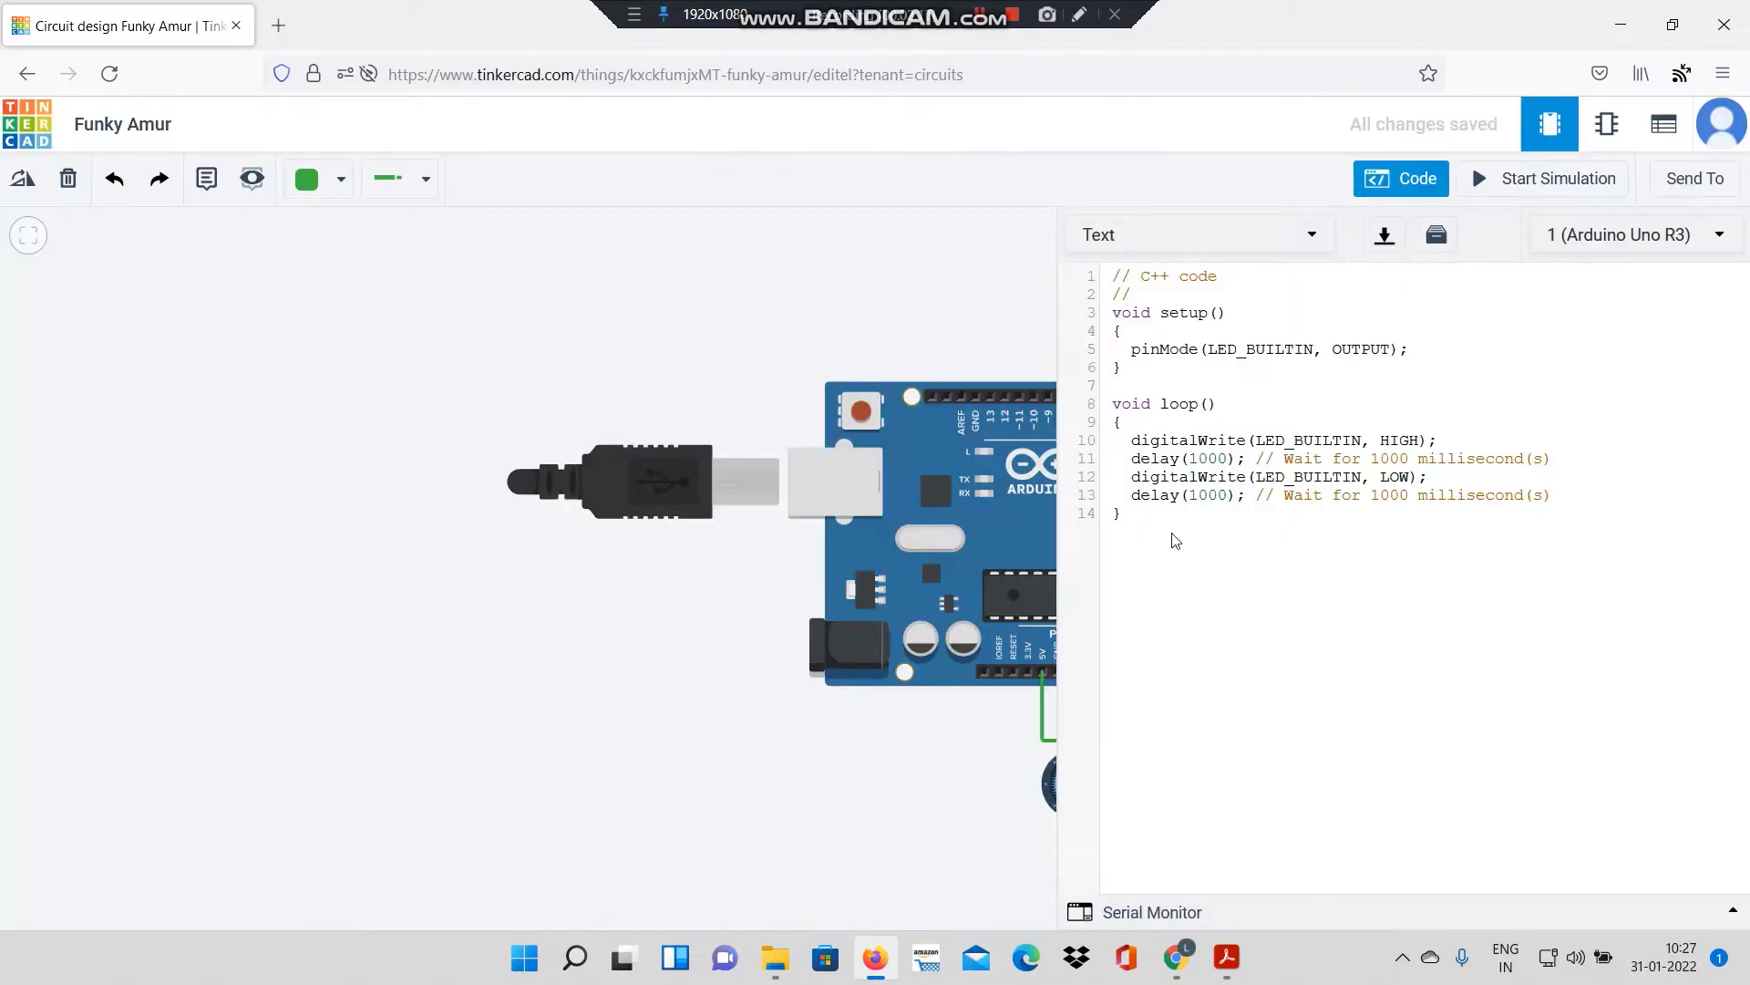
# Step: Delete the default pinMode line, blink loop body and top comments
pyautogui.moveTo(1127, 351); pyautogui.dragTo(1417, 352)
pyautogui.press('BackSpace')
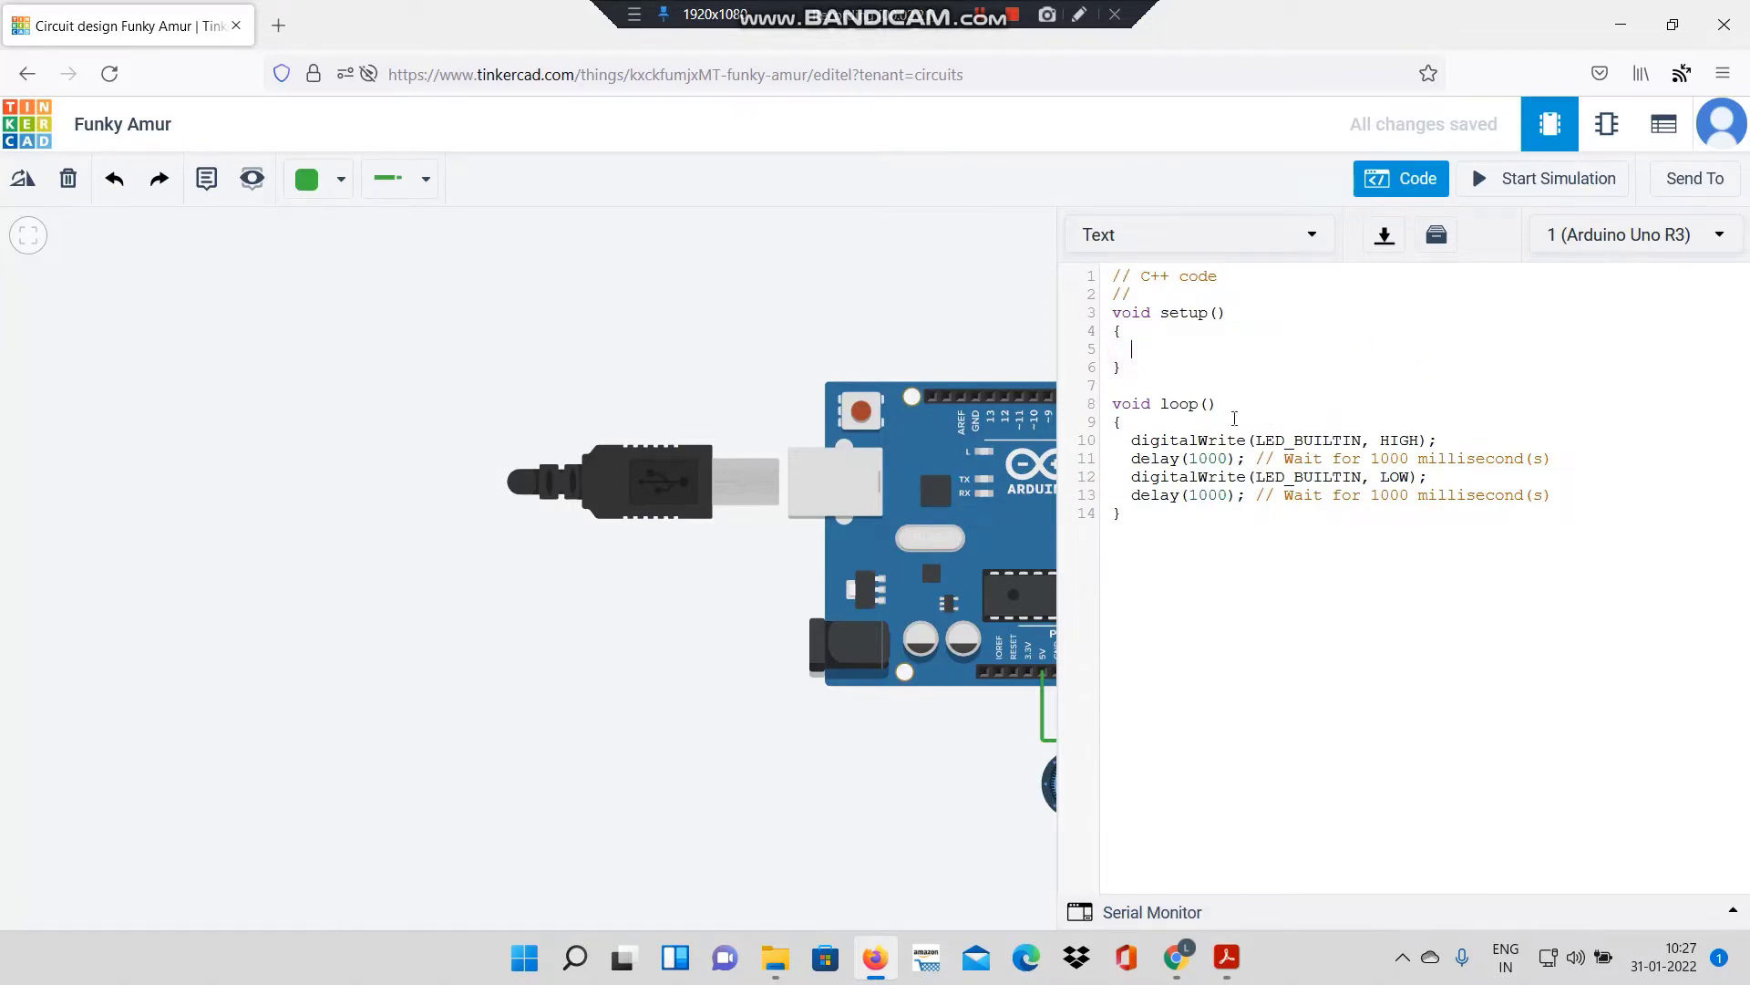
pyautogui.moveTo(1125, 440); pyautogui.dragTo(1548, 495)
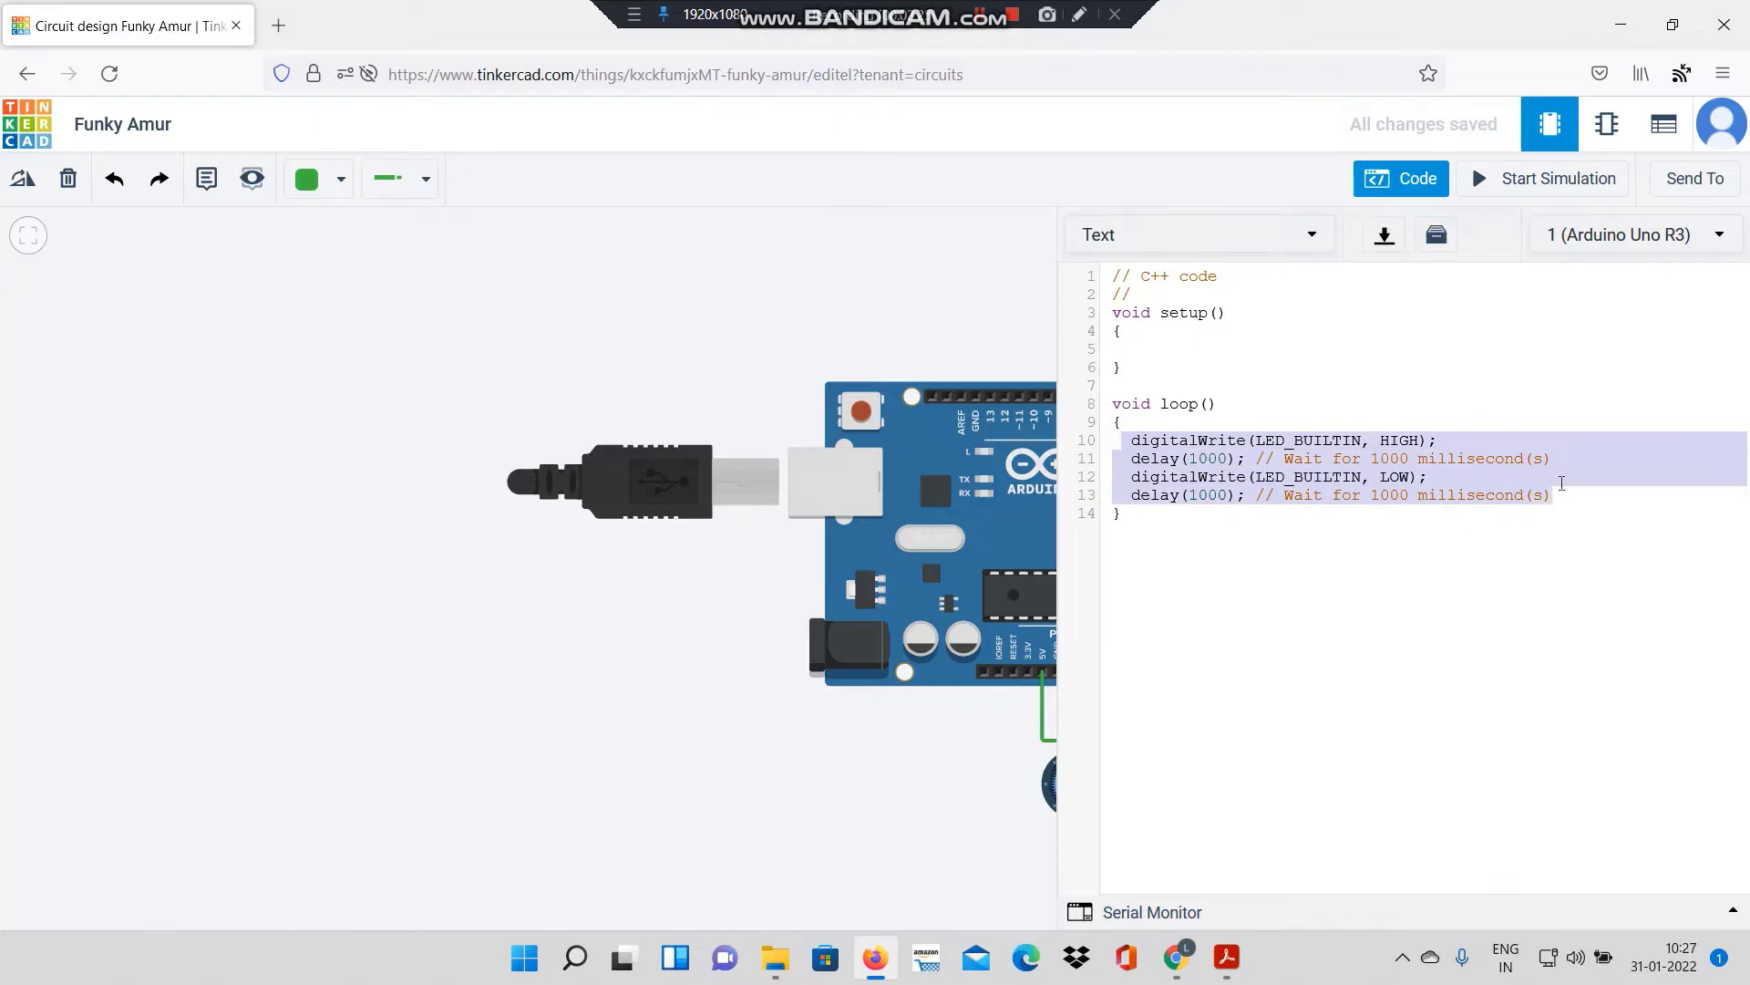
pyautogui.press('BackSpace')
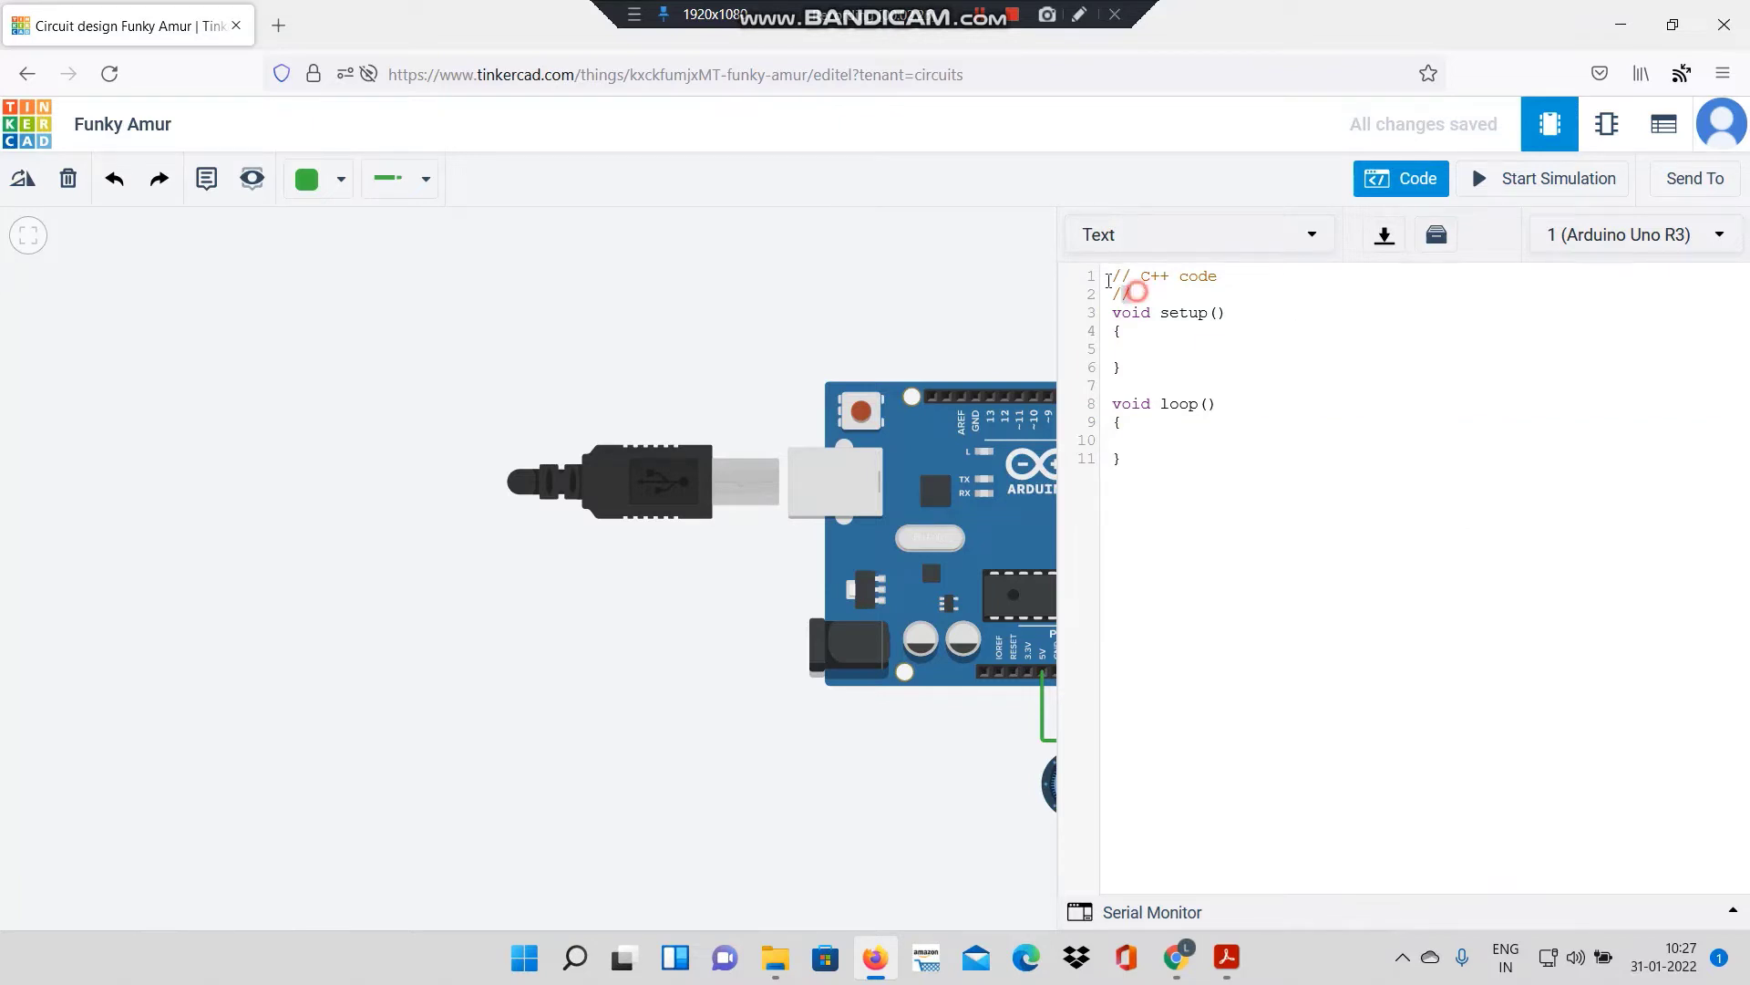
pyautogui.moveTo(1134, 293); pyautogui.dragTo(1111, 272)
pyautogui.press('BackSpace')
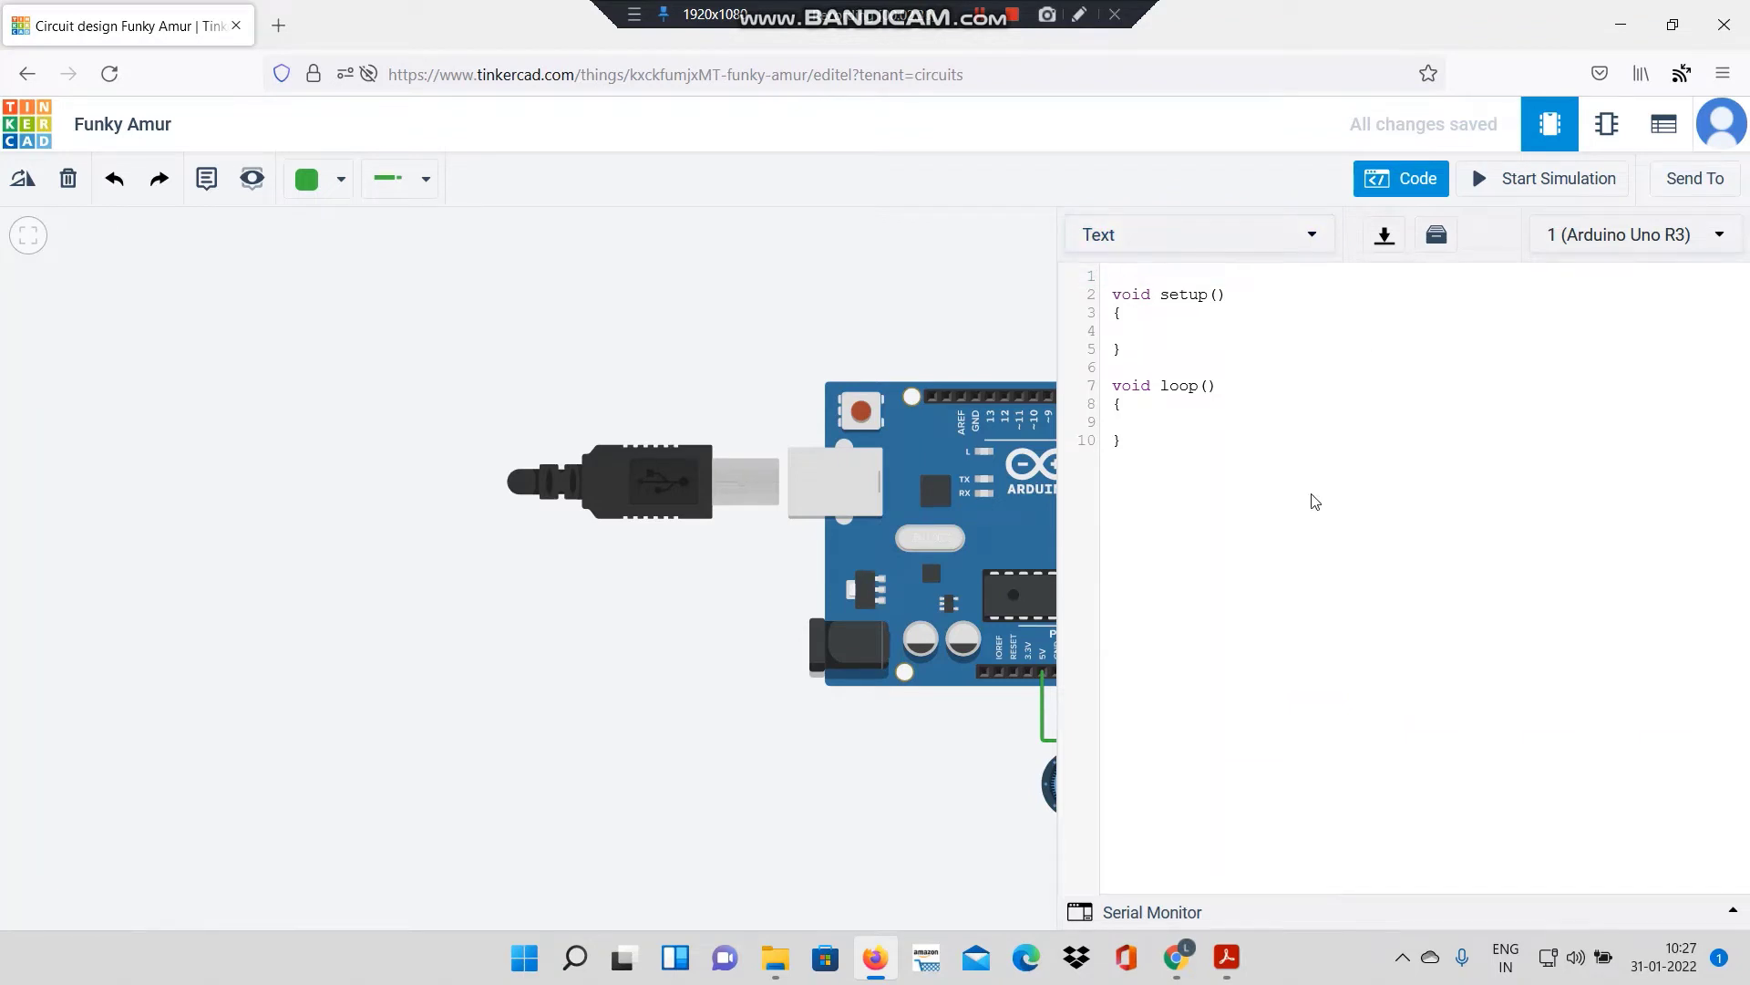
pyautogui.write('IN')
pyautogui.press('BackSpace')
pyautogui.press('BackSpace')
pyautogui.press('capslock')
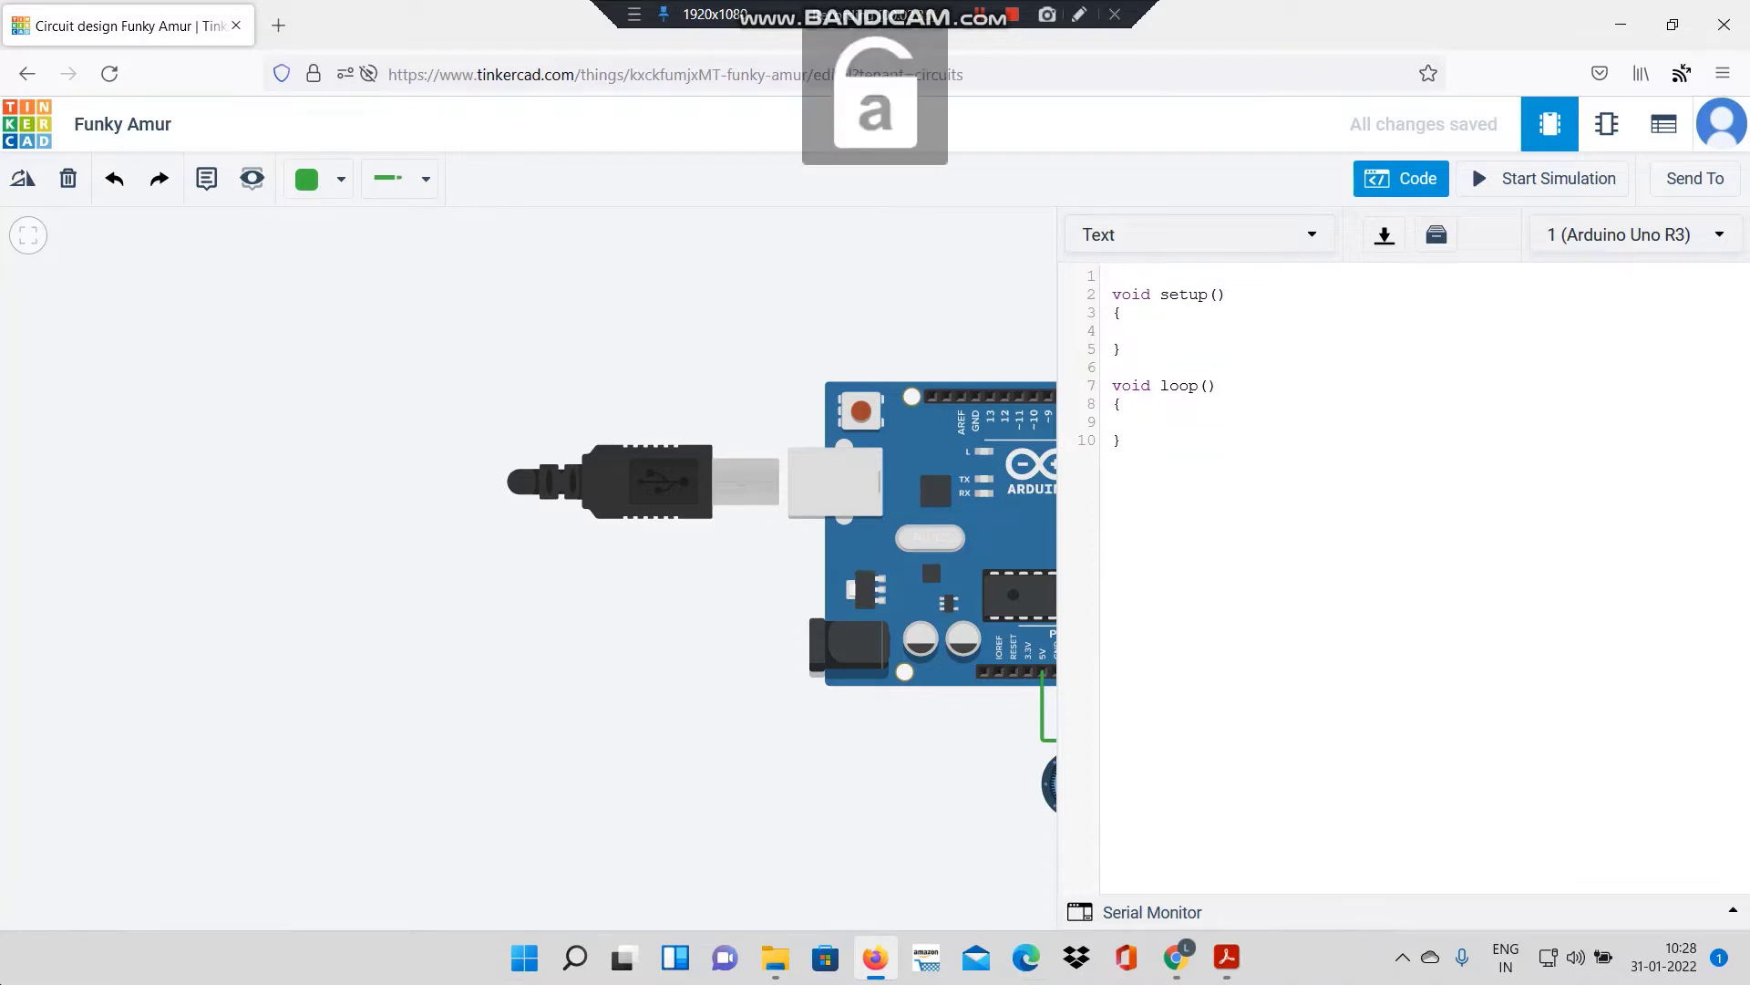
pyautogui.write('int potPin=A')
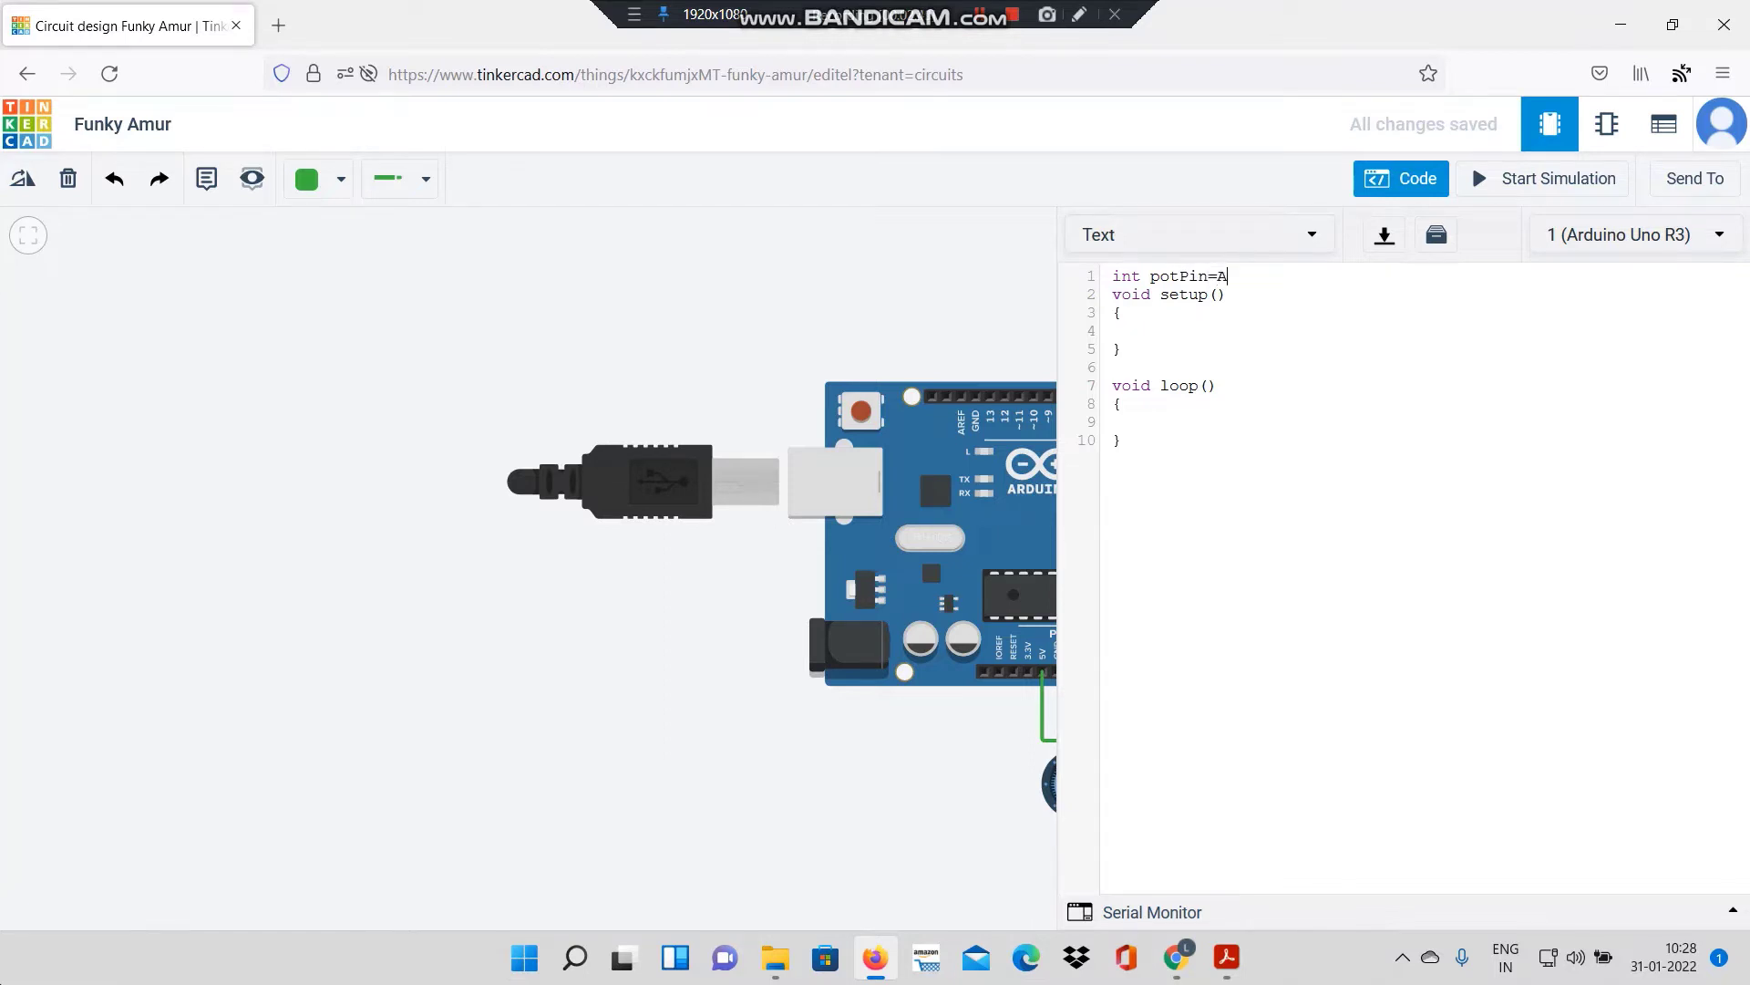
pyautogui.write('0;')
# Step: Write int potPin=A0; and int readValue=0; above setup(), followed by blank lines
pyautogui.press('Return')
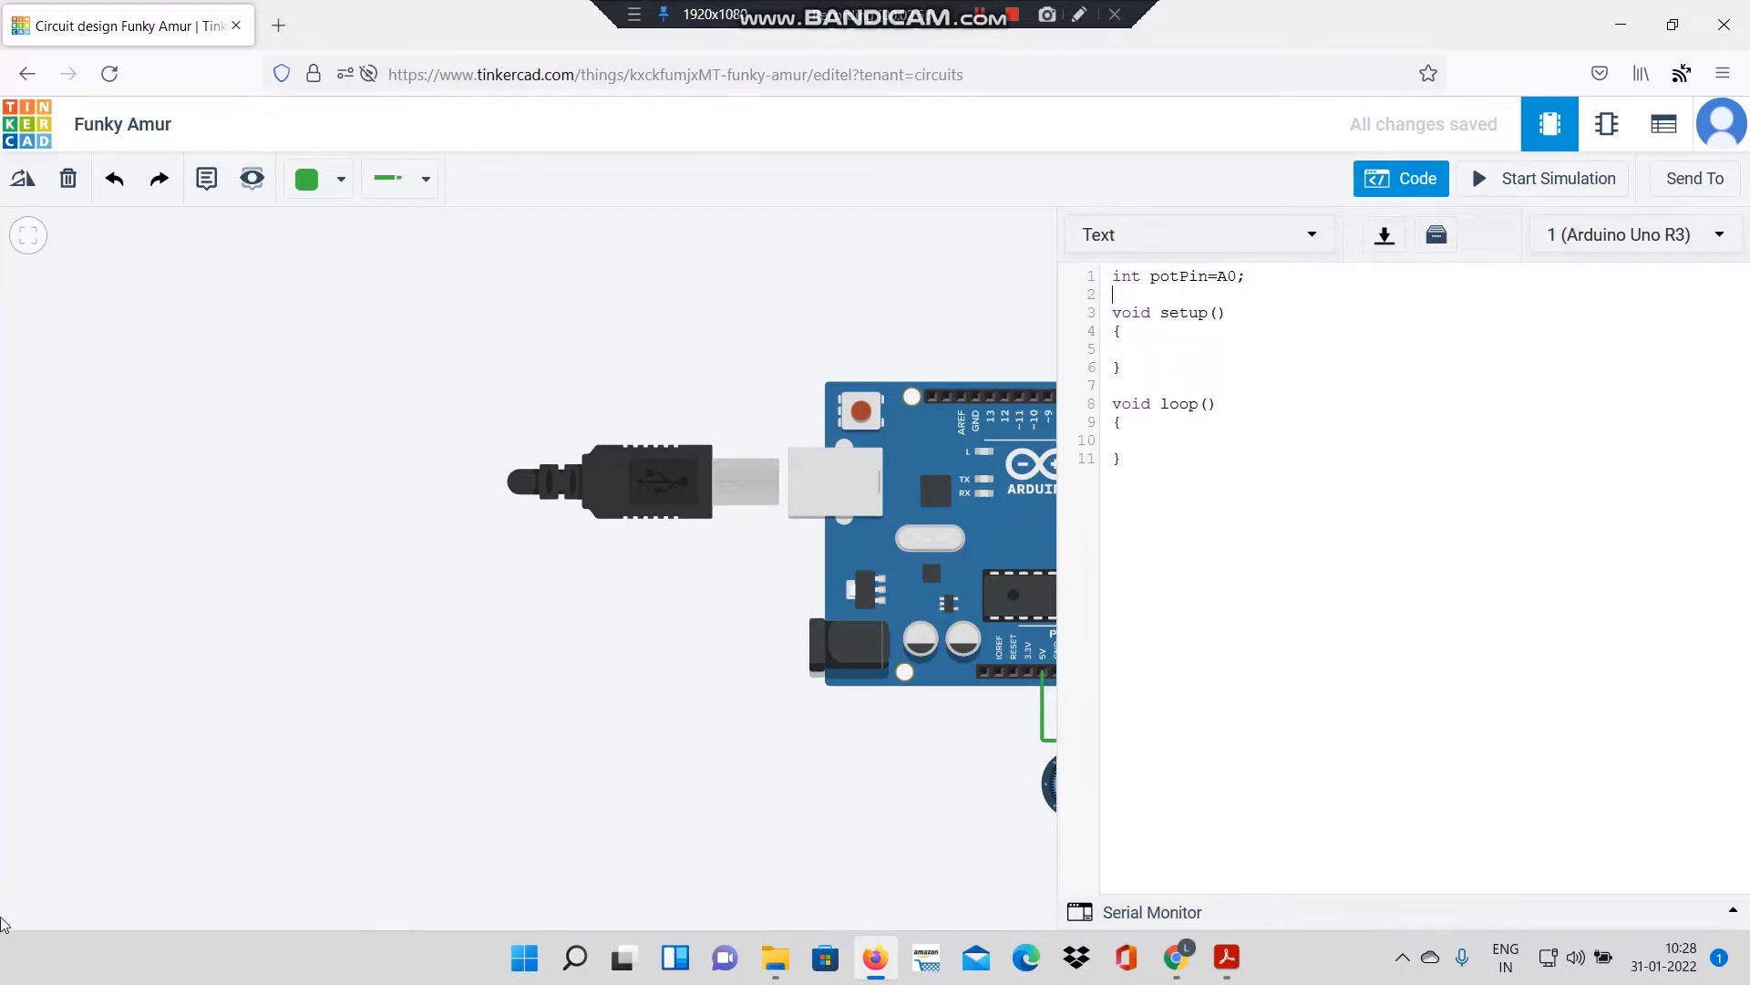
pyautogui.write('int readValue=0;')
pyautogui.press('Return')
pyautogui.press('Return')
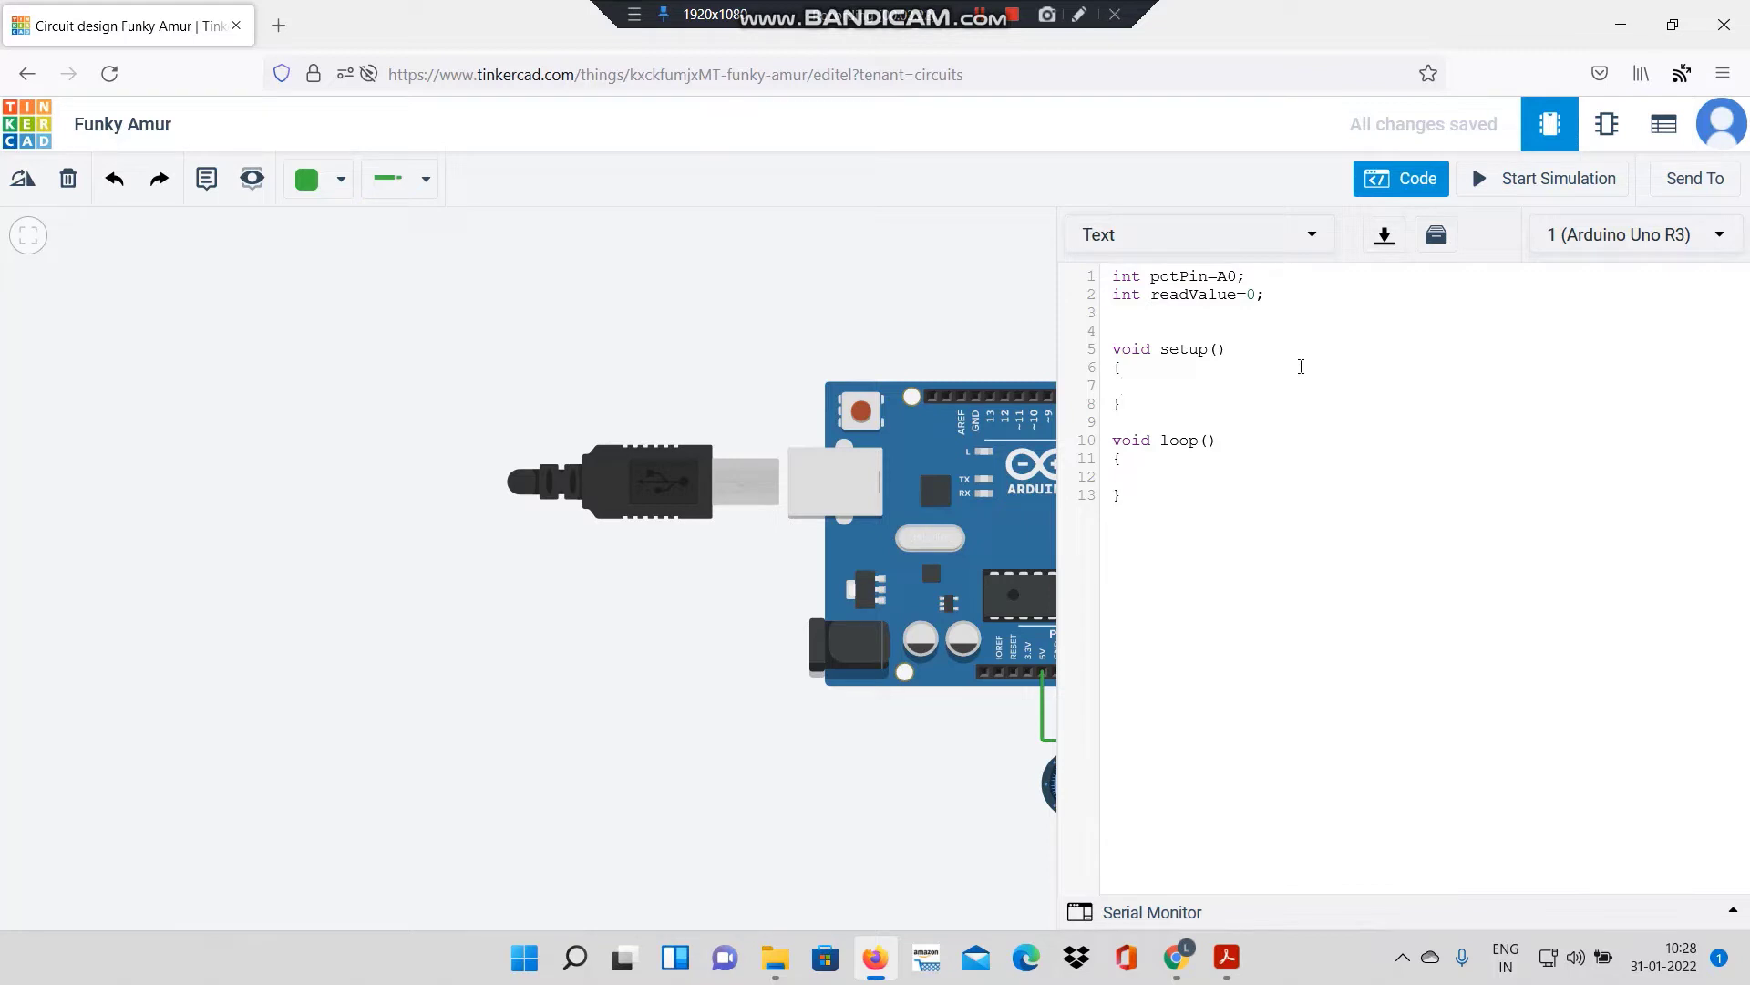
pyautogui.write('pinM')
# Step: Add pinMode(potPin,INPUT); and Serial.begin(9600); inside setup() with aligned indentation
pyautogui.press('BackSpace')
pyautogui.write('Mode(')
pyautogui.write('pot')
pyautogui.write('Pin,')
pyautogui.write('INPUT);')
pyautogui.press('Return')
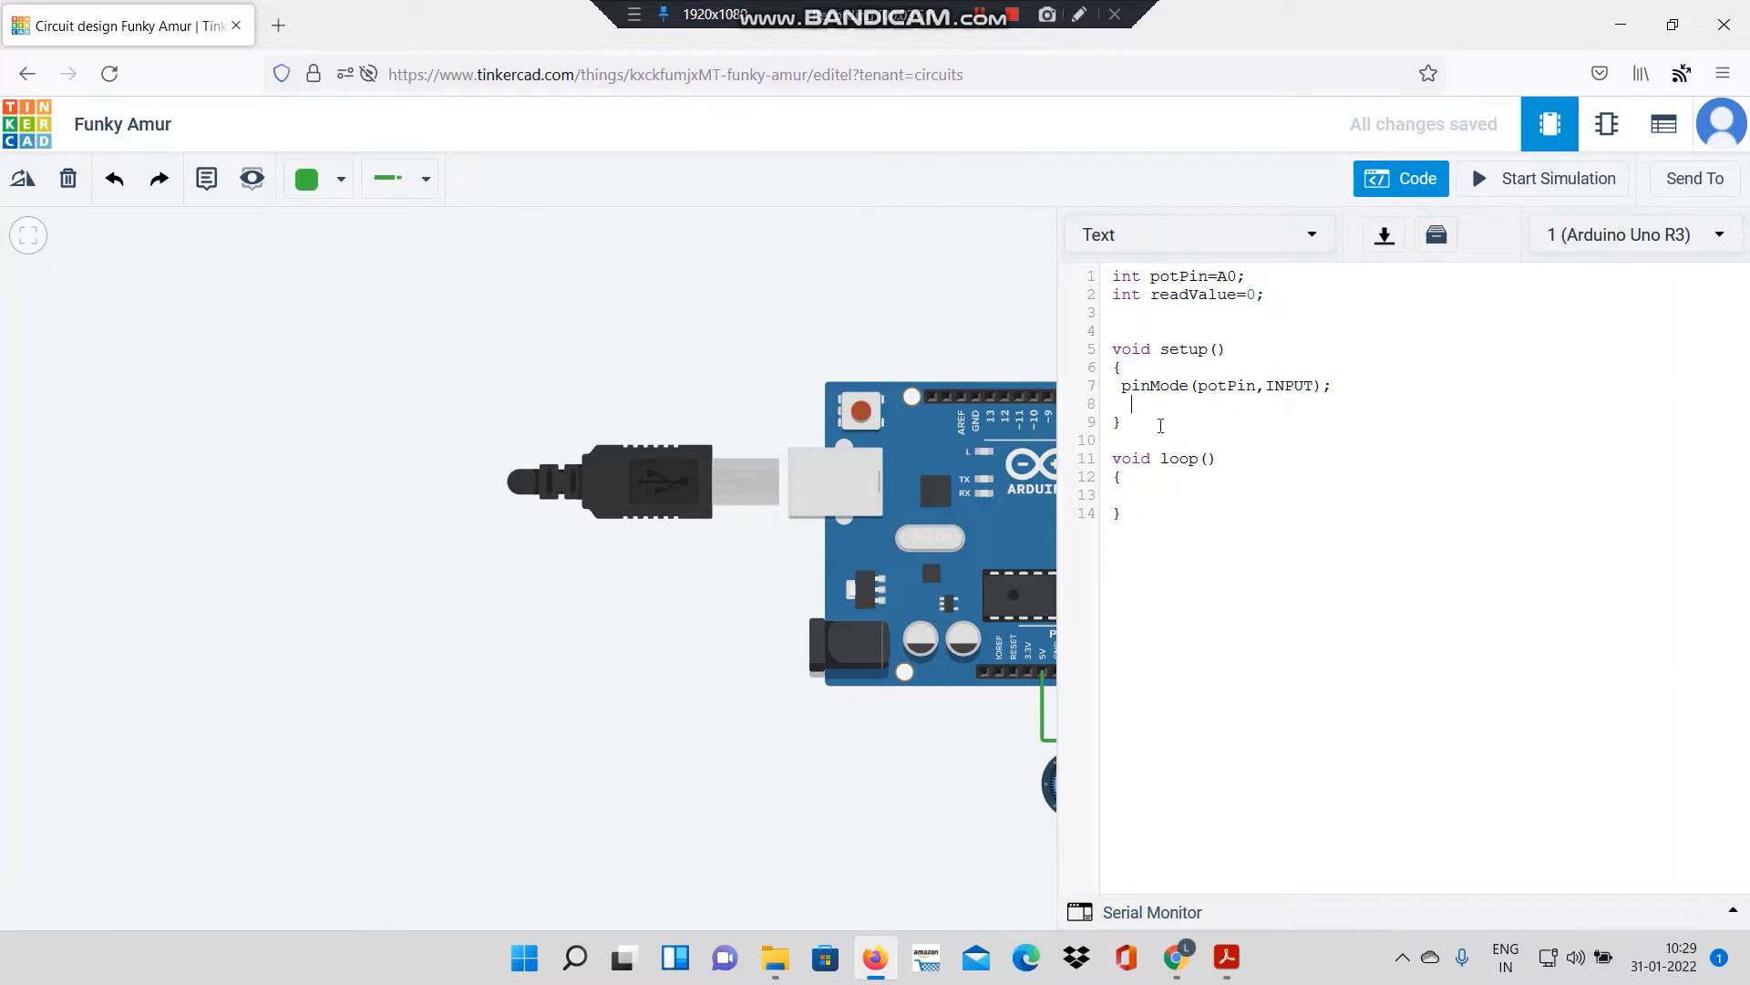
pyautogui.press('Return')
pyautogui.write('Serial.begine')
pyautogui.press('BackSpace')
pyautogui.write('(9600);')
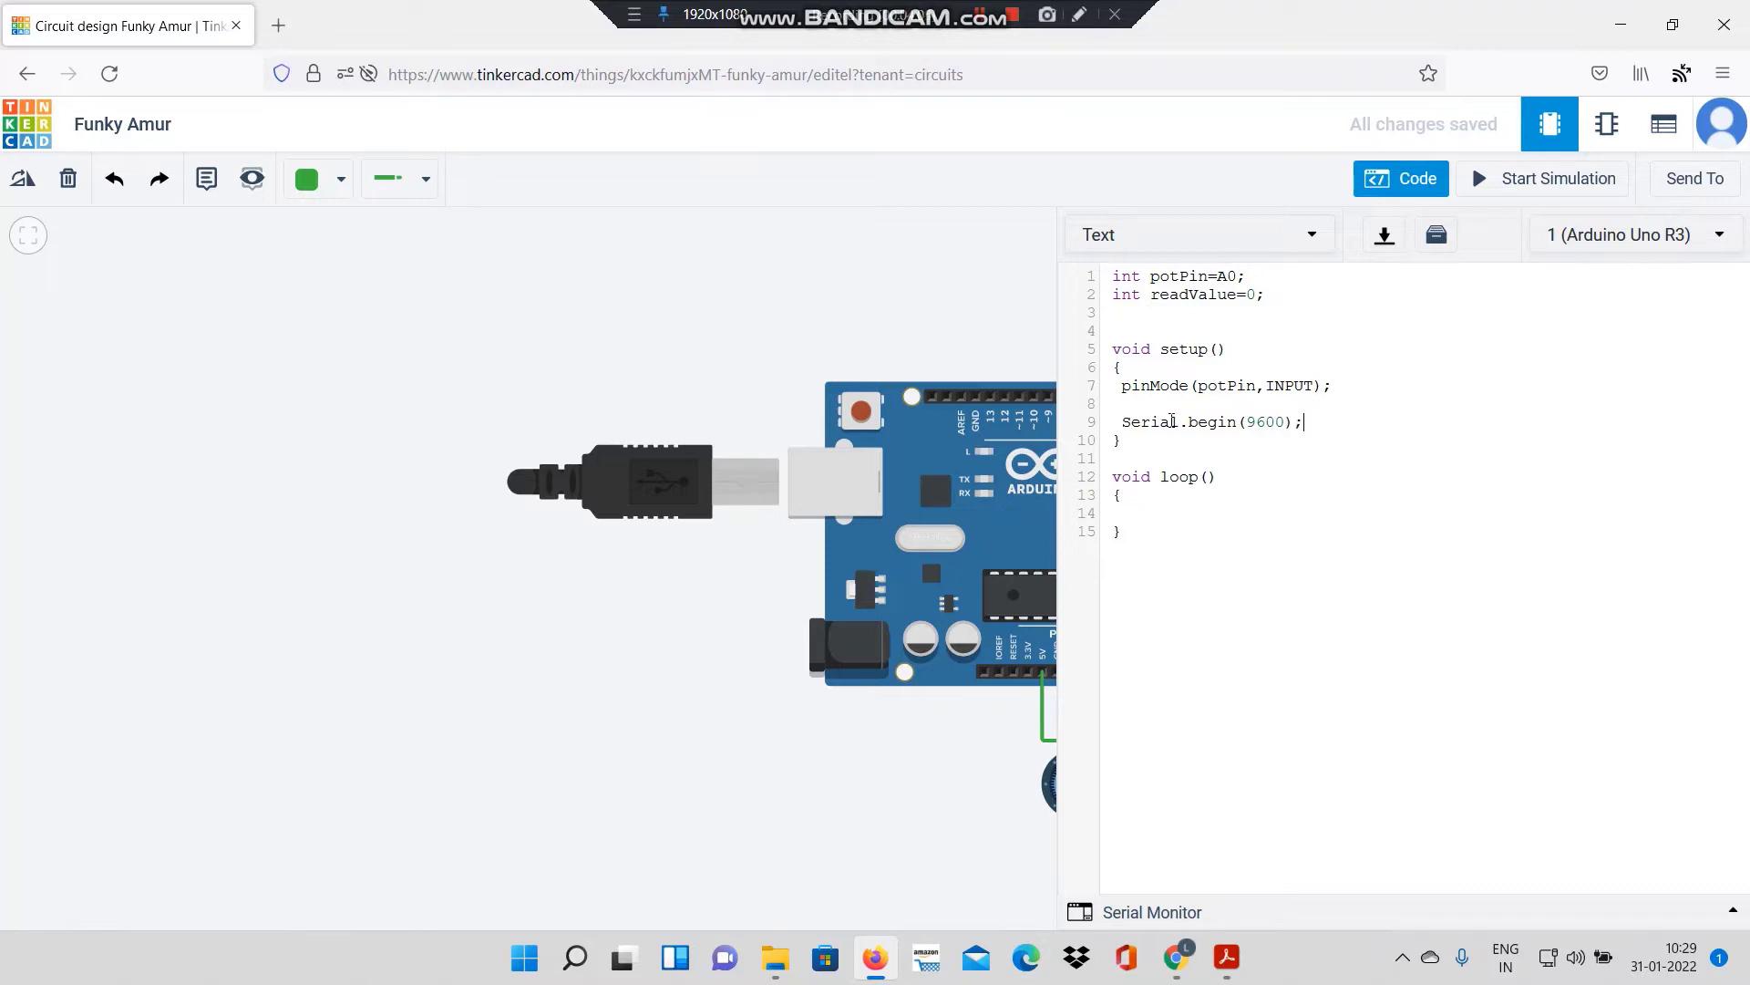
pyautogui.press('Return')
pyautogui.click(1123, 386)
pyautogui.press('Return')
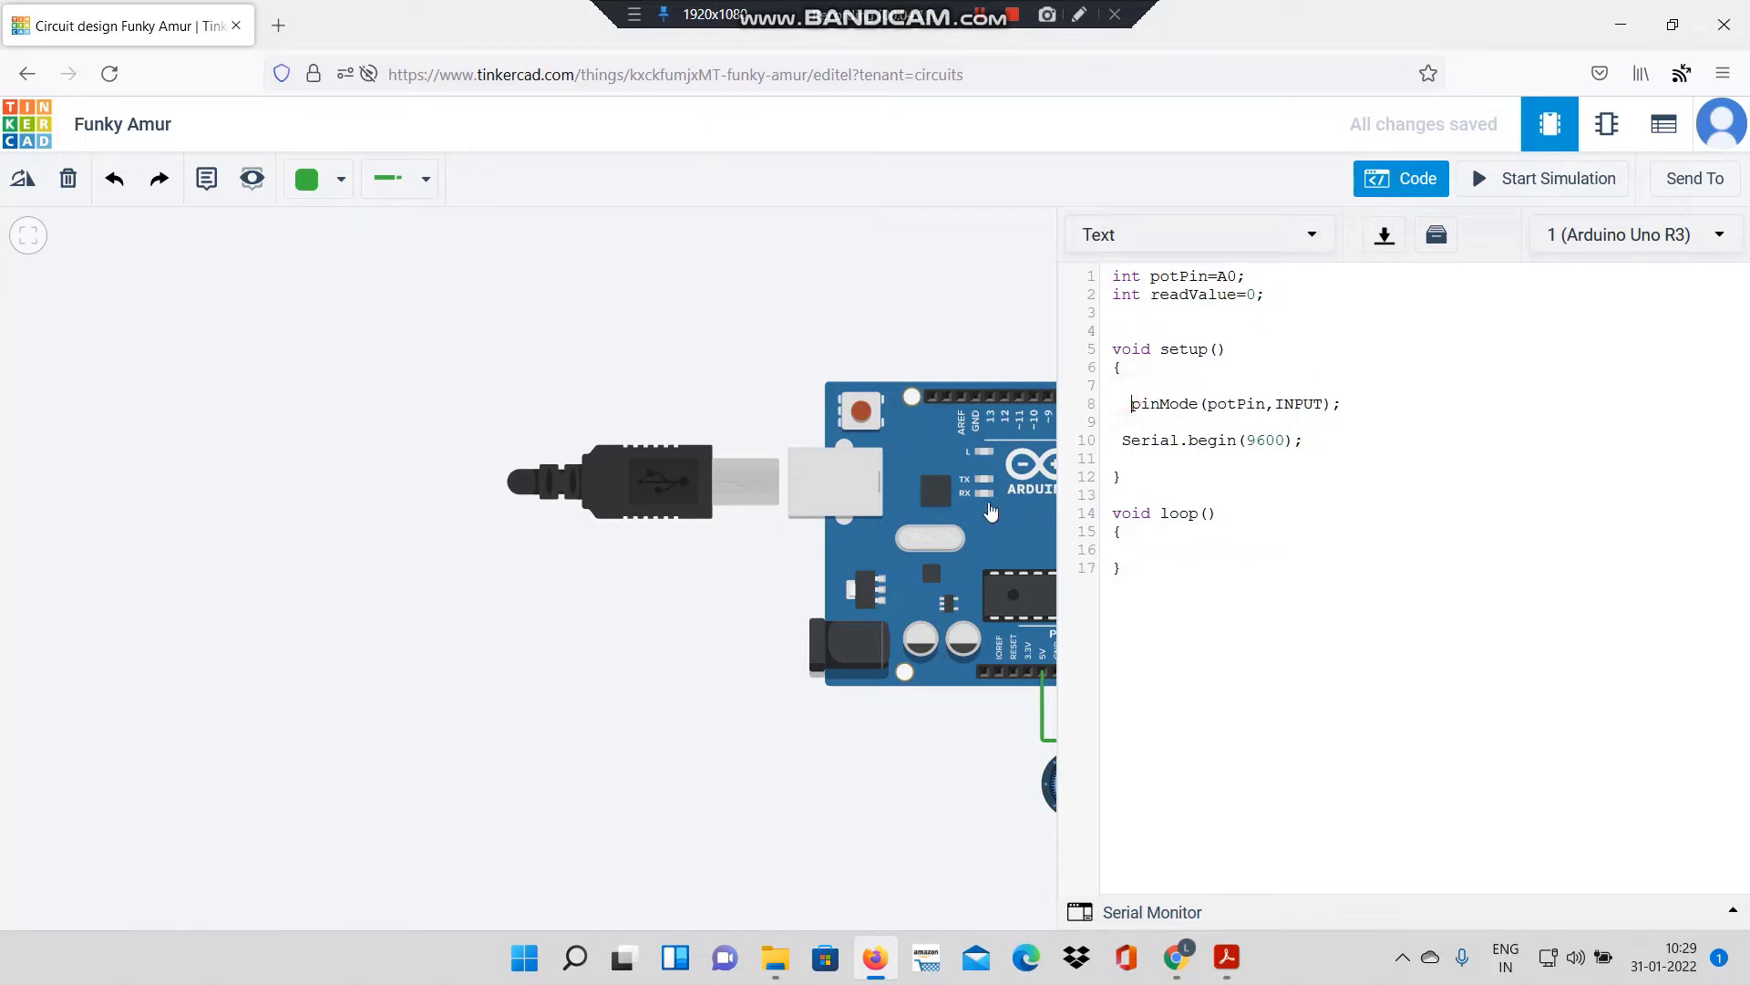
pyautogui.press('BackSpace')
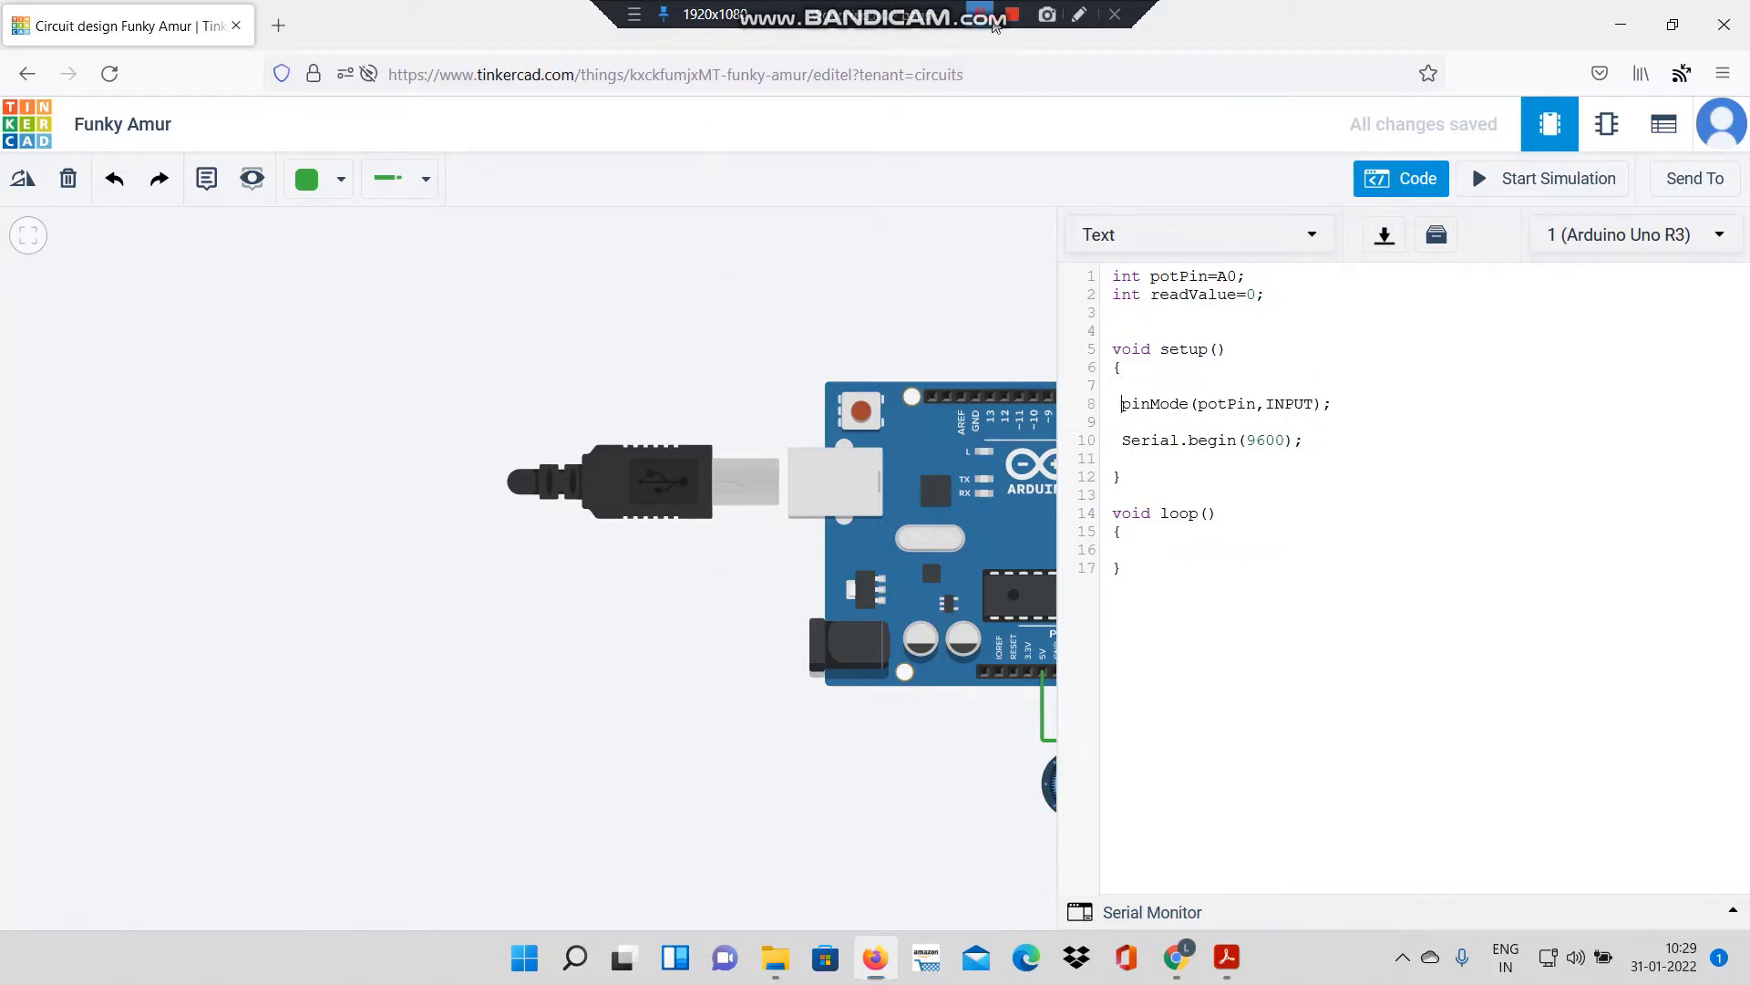
pyautogui.write('r')
# Step: Write readValue=analogRead(potPin); inside loop()
pyautogui.press('Return')
pyautogui.press('Return')
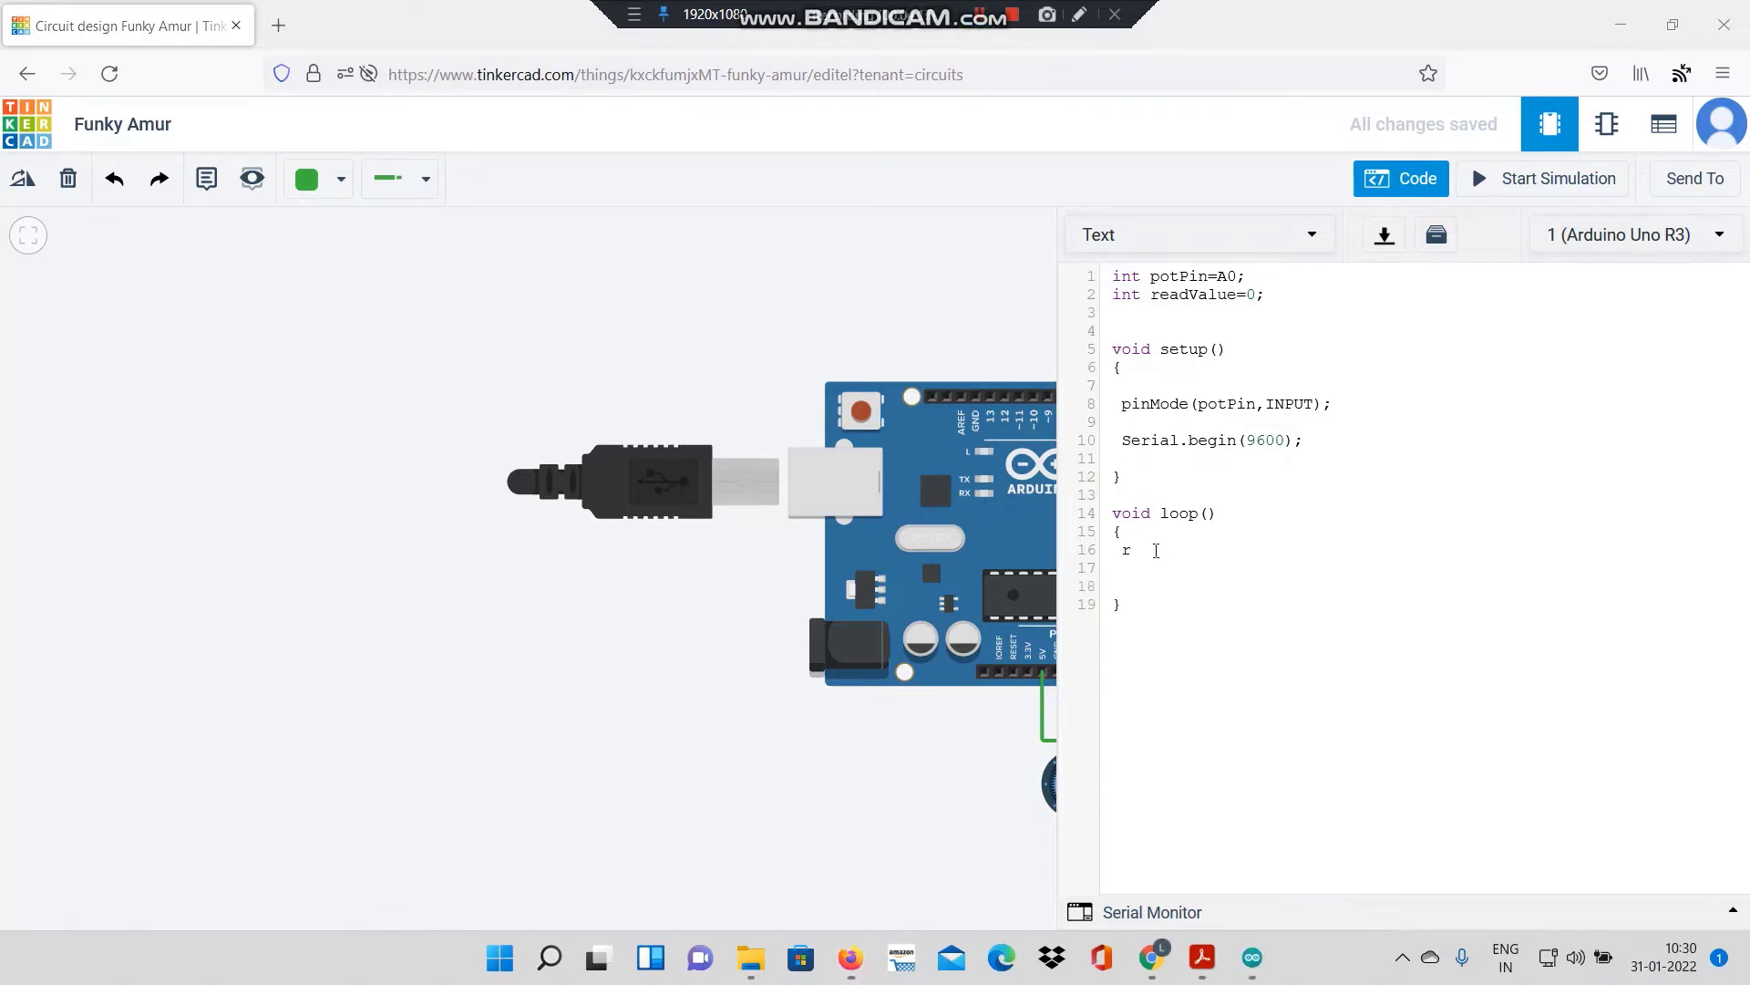
pyautogui.write('eadValue=analogRead(')
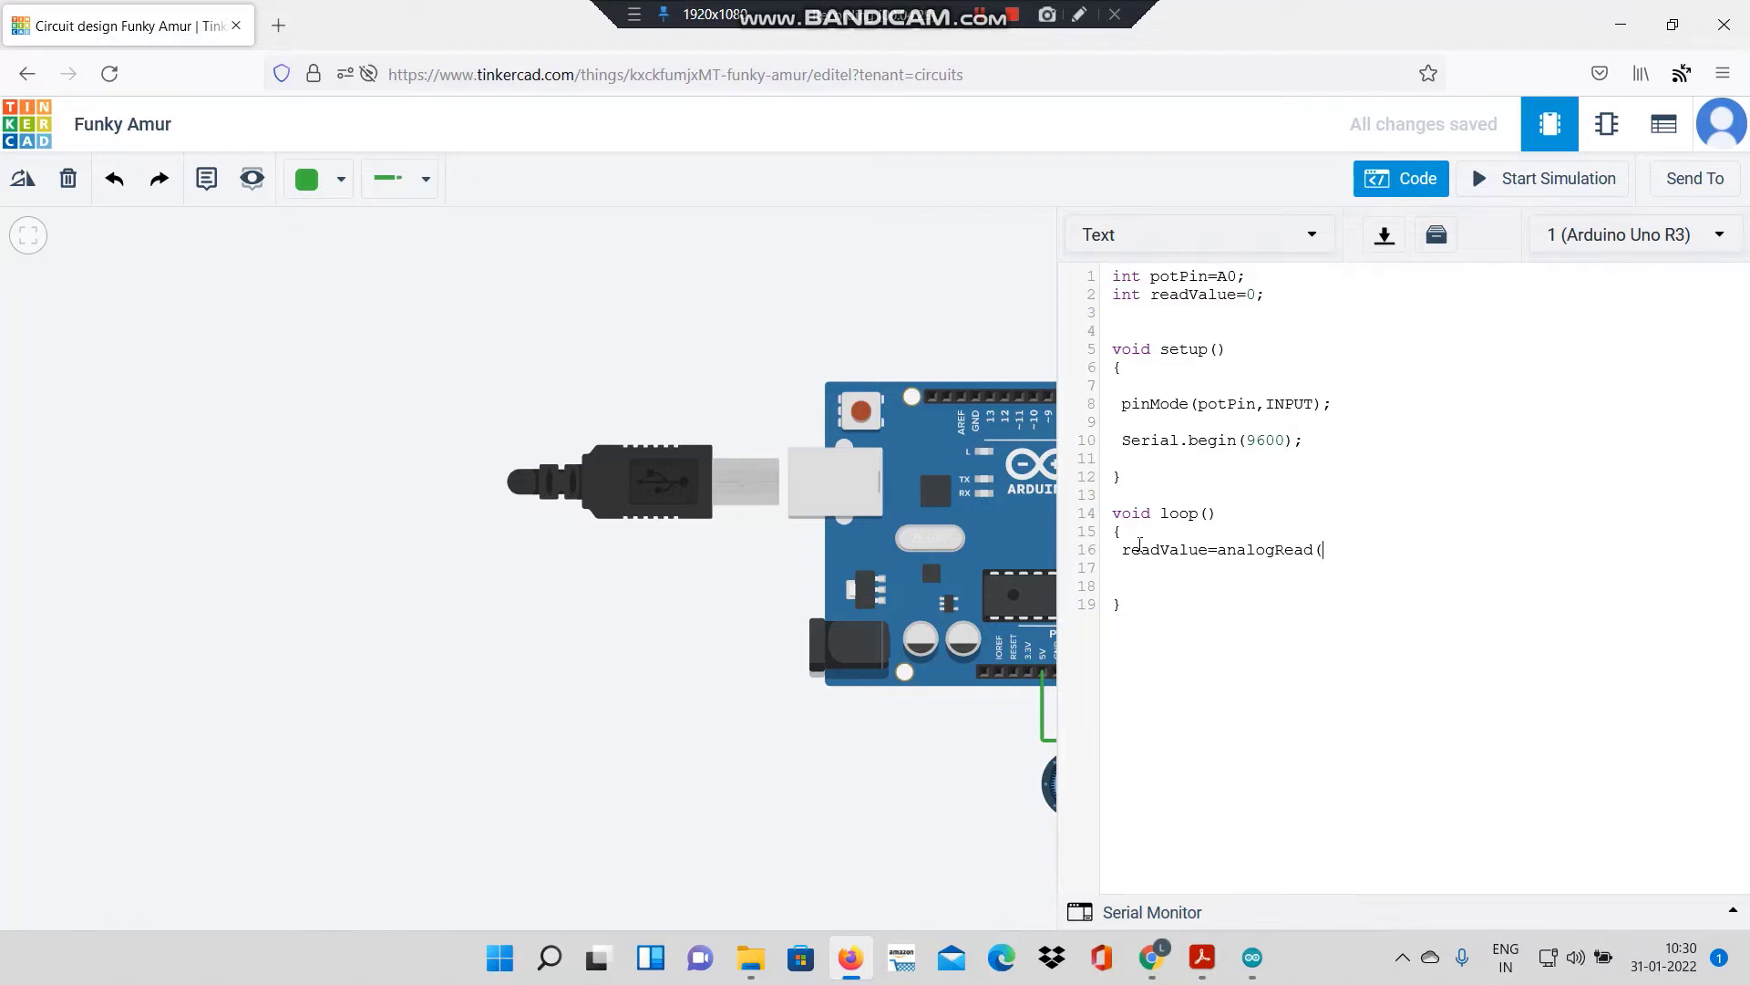
pyautogui.write('pot')
pyautogui.write('Pin)')
pyautogui.write(';')
pyautogui.click(1411, 564)
pyautogui.write('Serial.println(')
pyautogui.write('read')
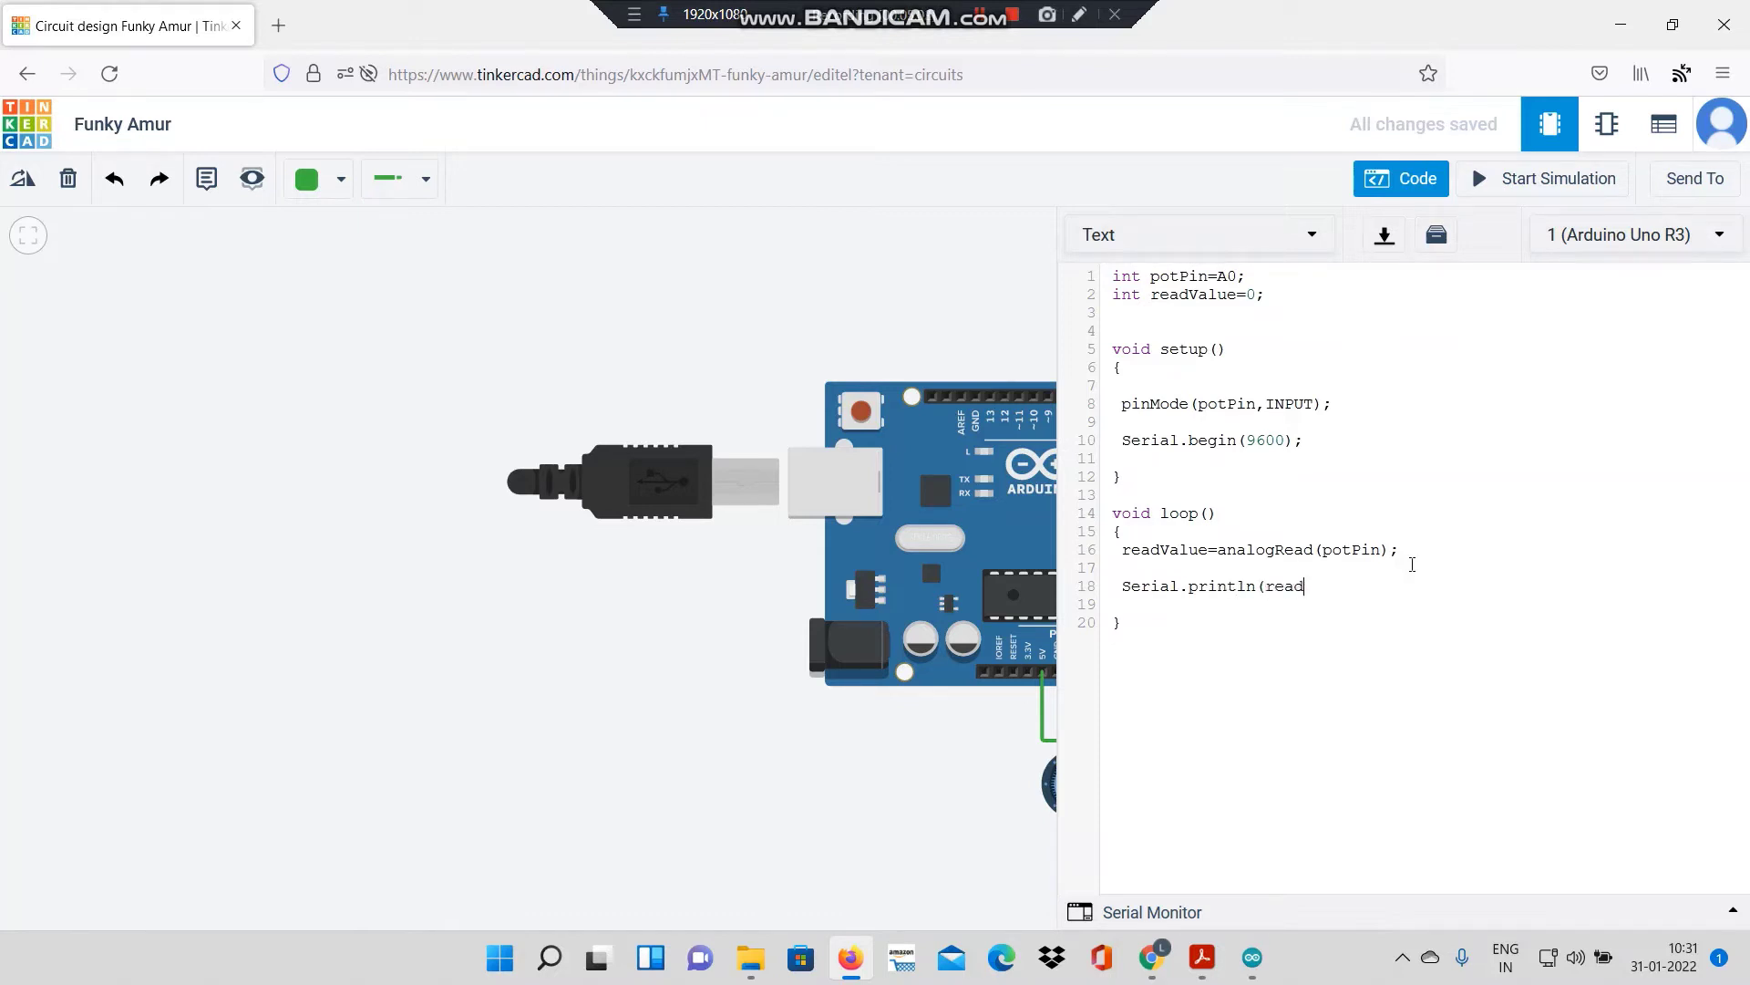
pyautogui.write('Va')
pyautogui.write('lue)')
# Step: Add Serial.println(readValue); and delay(250); to loop()
pyautogui.press('Return')
pyautogui.press('Return')
pyautogui.write('delay(250);')
# Step: Insert Serial.print("The analog voltage has a value of :"); before the println line
pyautogui.click(1409, 549)
pyautogui.press('Return')
pyautogui.press('Return')
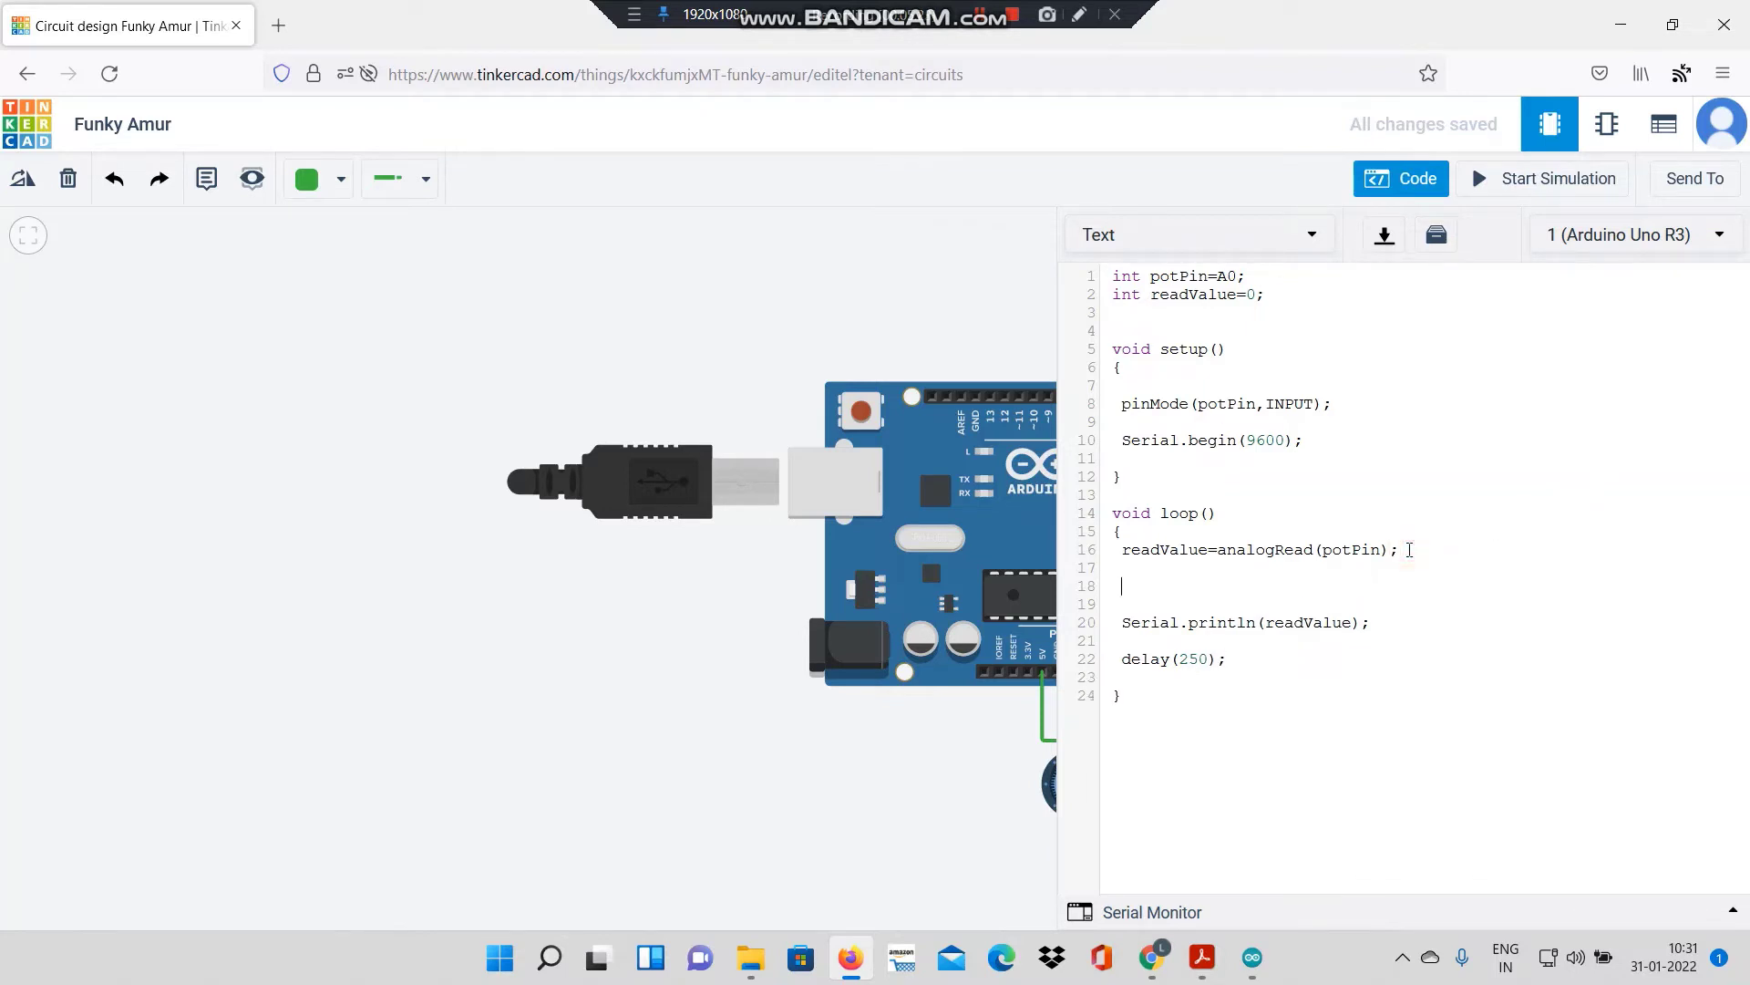
pyautogui.write('Serial.print(')
pyautogui.write('"");')
pyautogui.press('Left')
pyautogui.press('Left')
pyautogui.press('Left')
pyautogui.write('The ')
pyautogui.write('analog ')
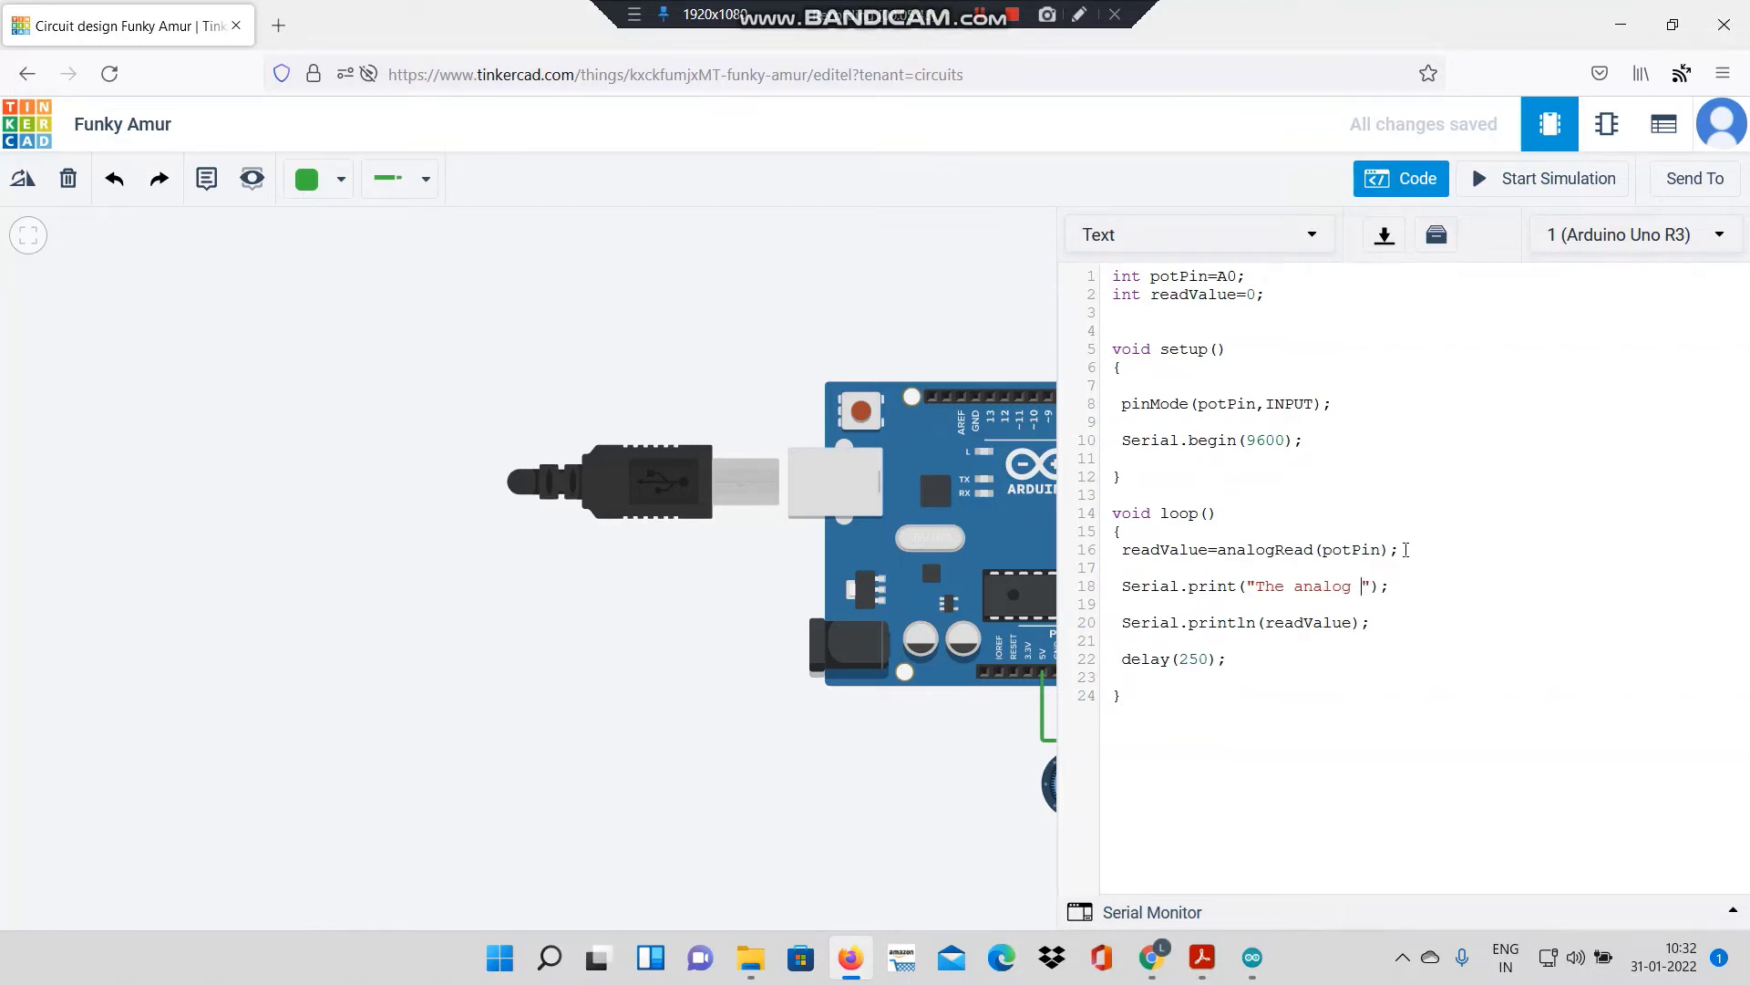
pyautogui.write('voltage has a value of :')
pyautogui.click(1120, 551)
pyautogui.press('Return')
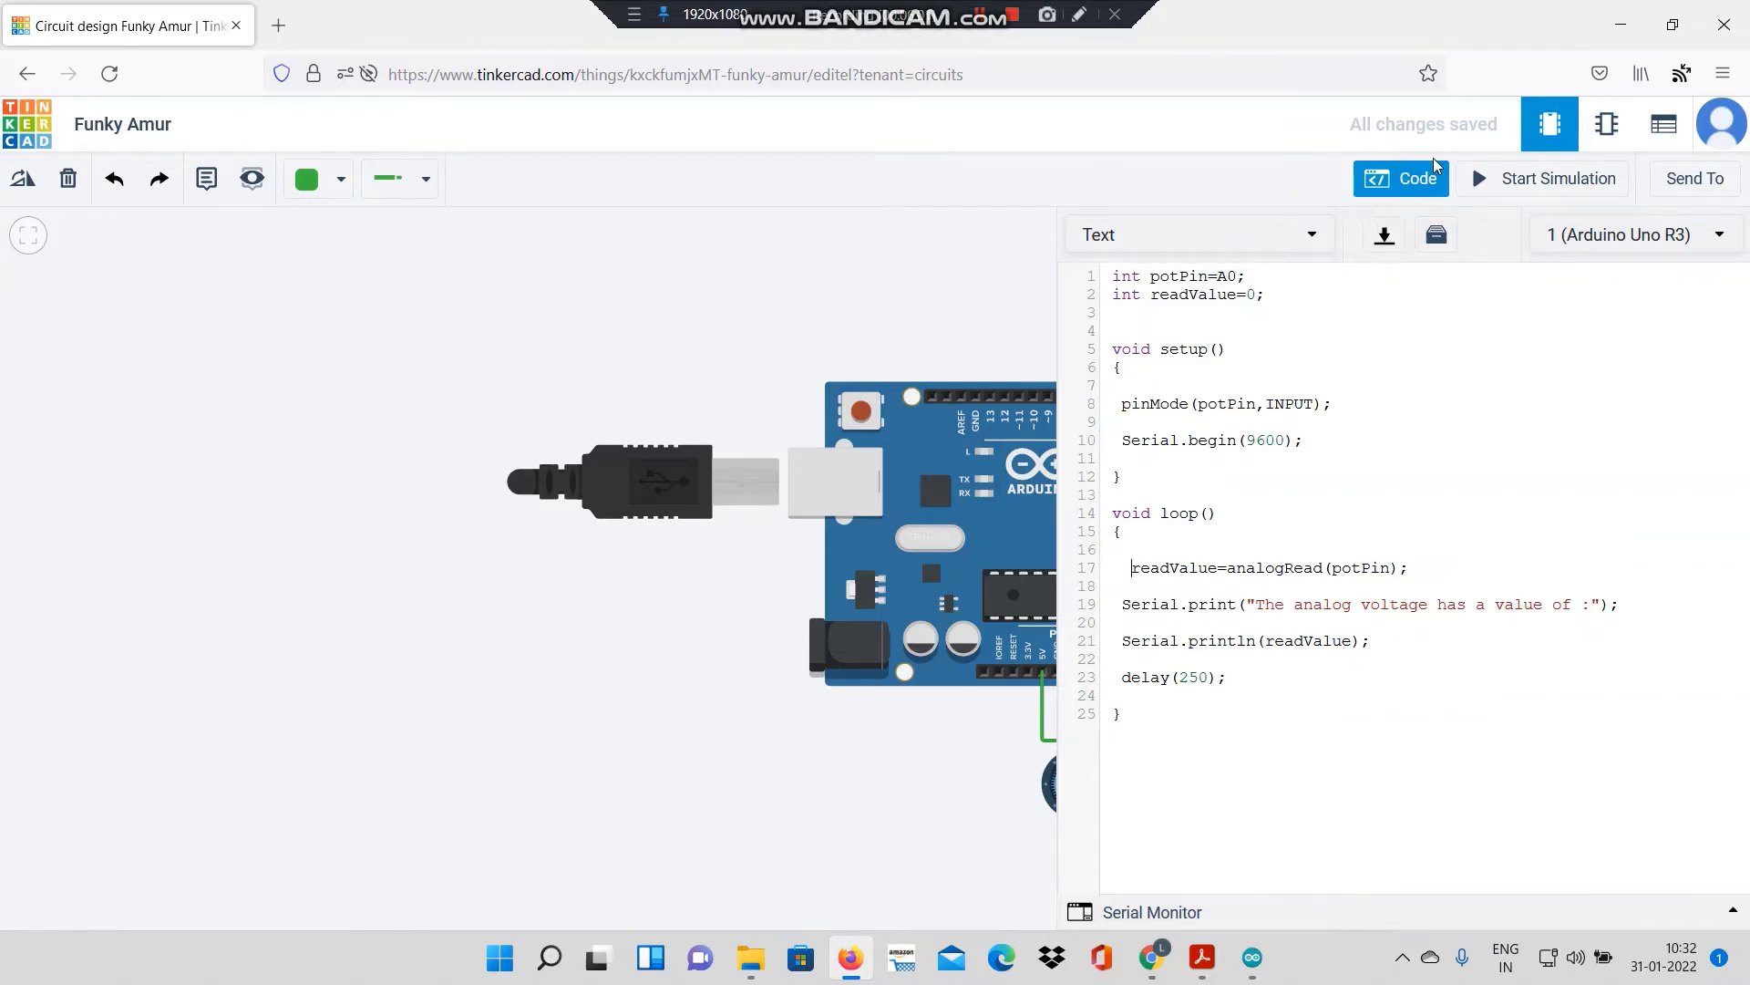
pyautogui.scroll(-2, 828, 480)
pyautogui.scroll(-1, 826, 480)
pyautogui.scroll(1, 896, 521)
pyautogui.scroll(1, 985, 518)
pyautogui.scroll(2, 1038, 514)
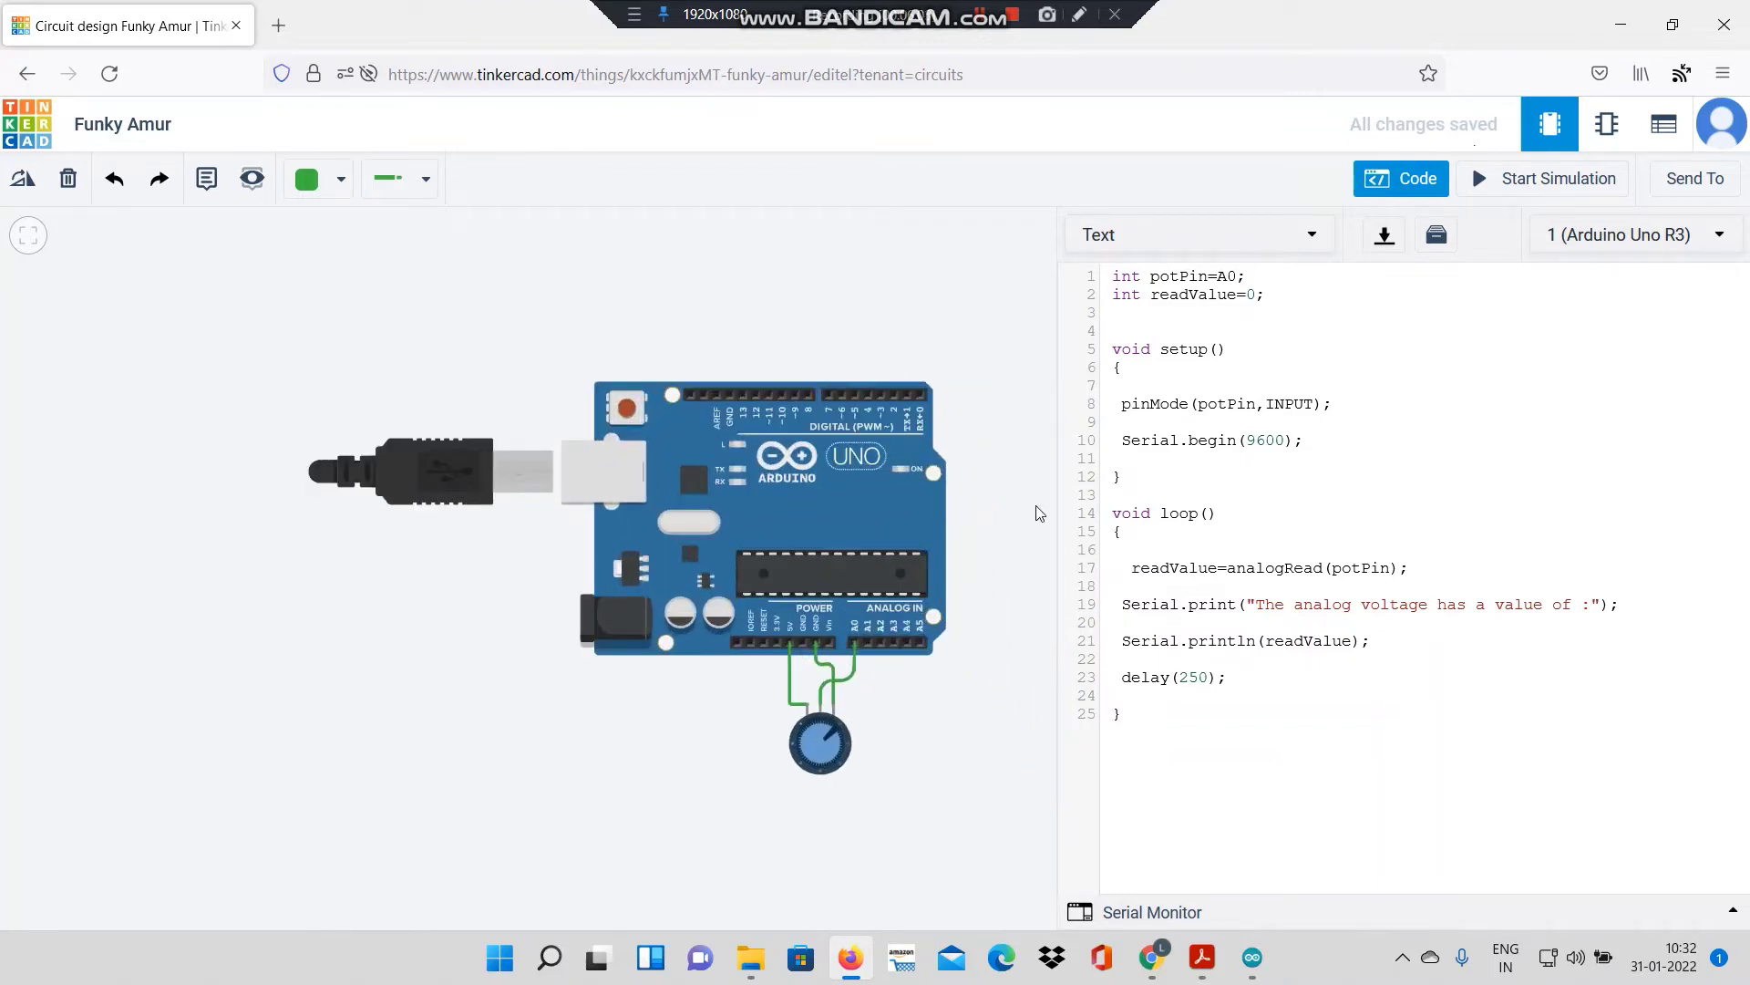
# Step: Start the simulation, dismiss the debugger tips, and open the Serial Monitor showing value :0
pyautogui.click(1516, 181)
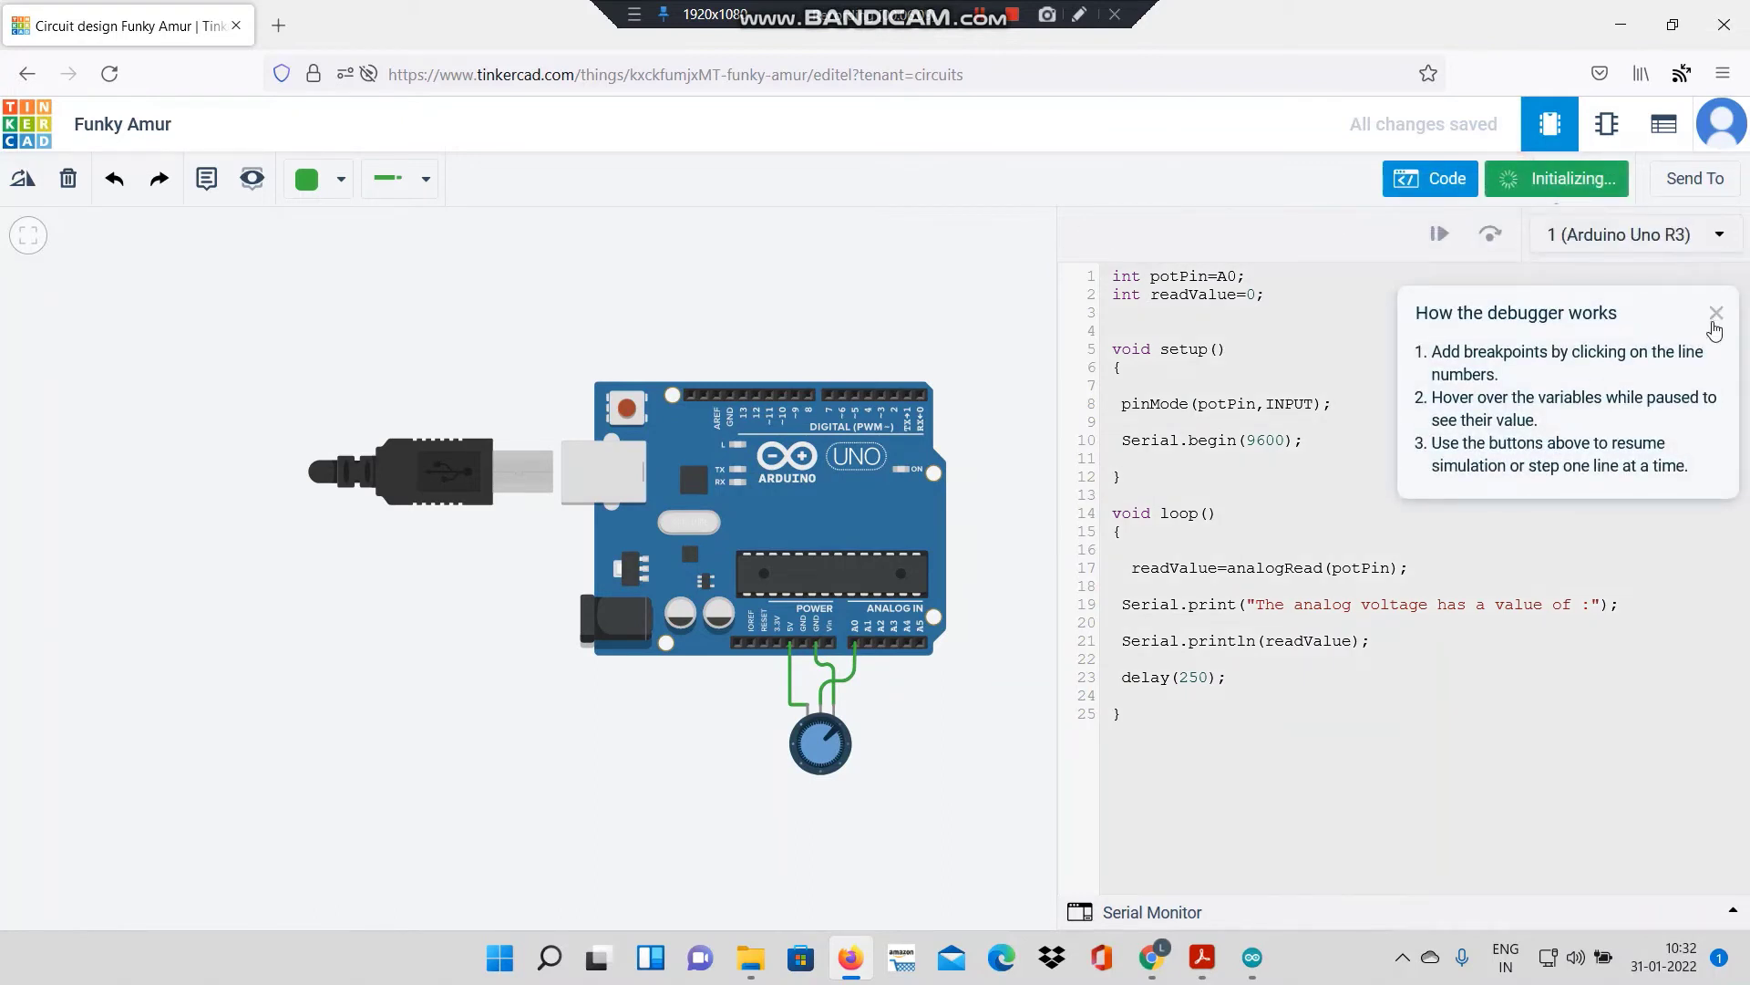
pyautogui.click(1719, 310)
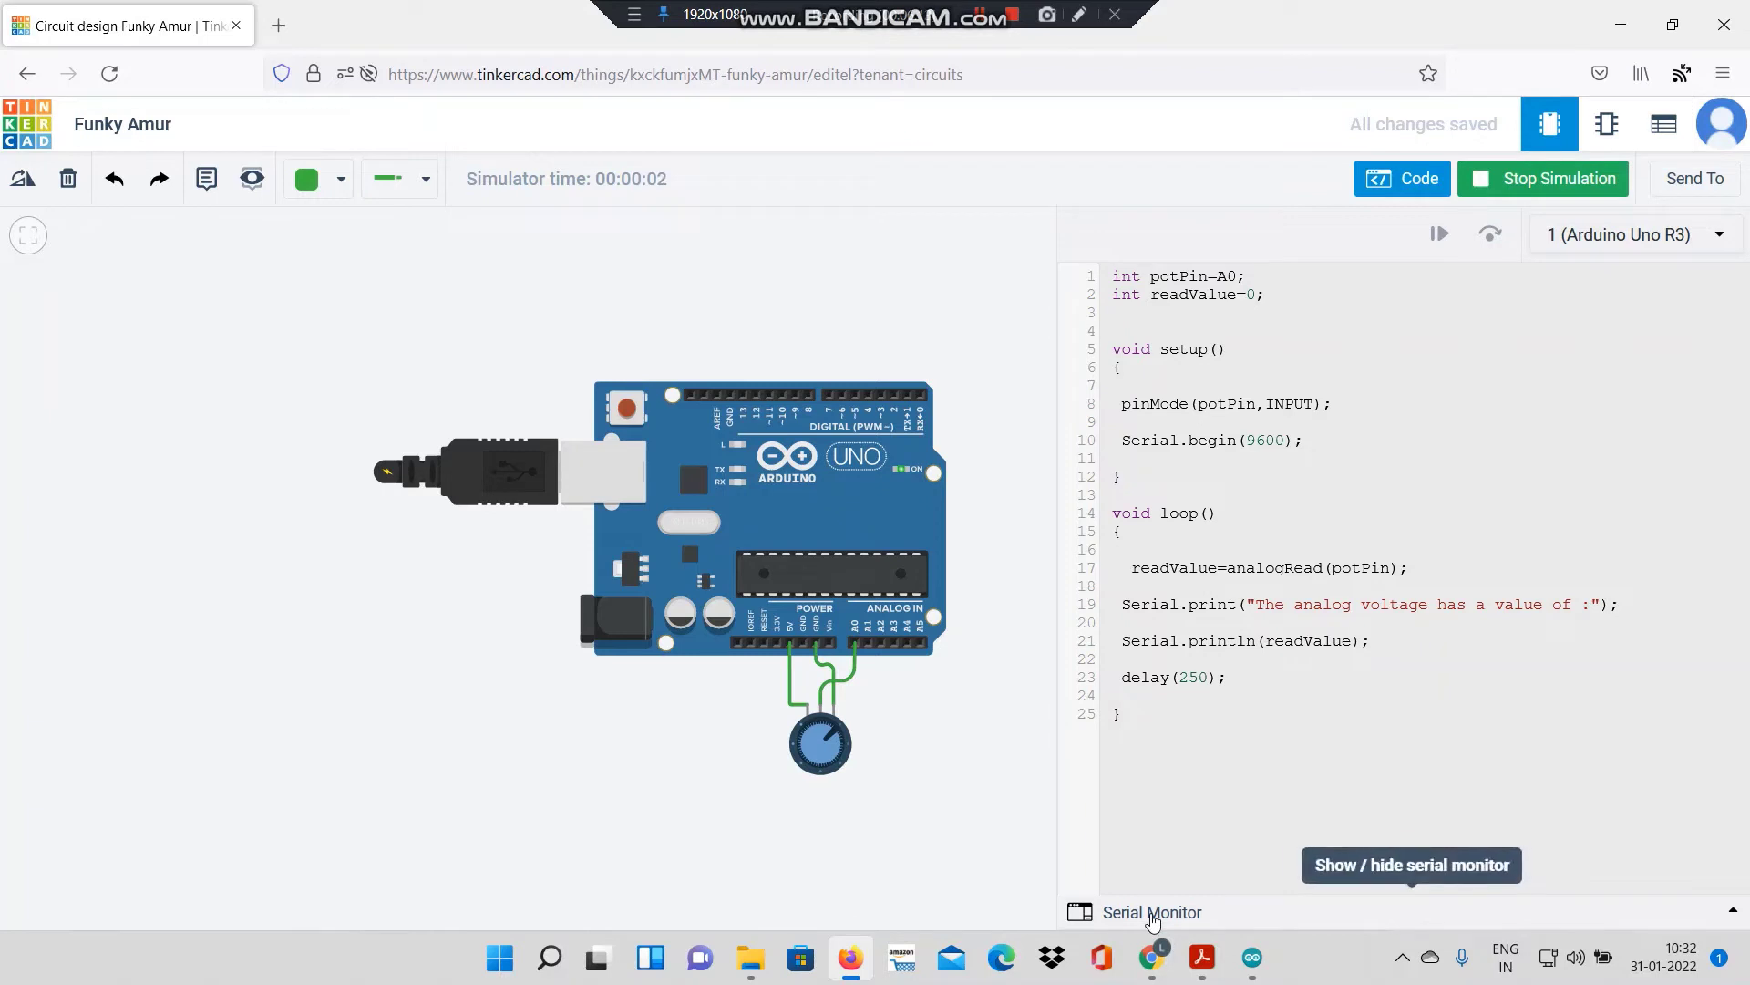
pyautogui.click(1153, 919)
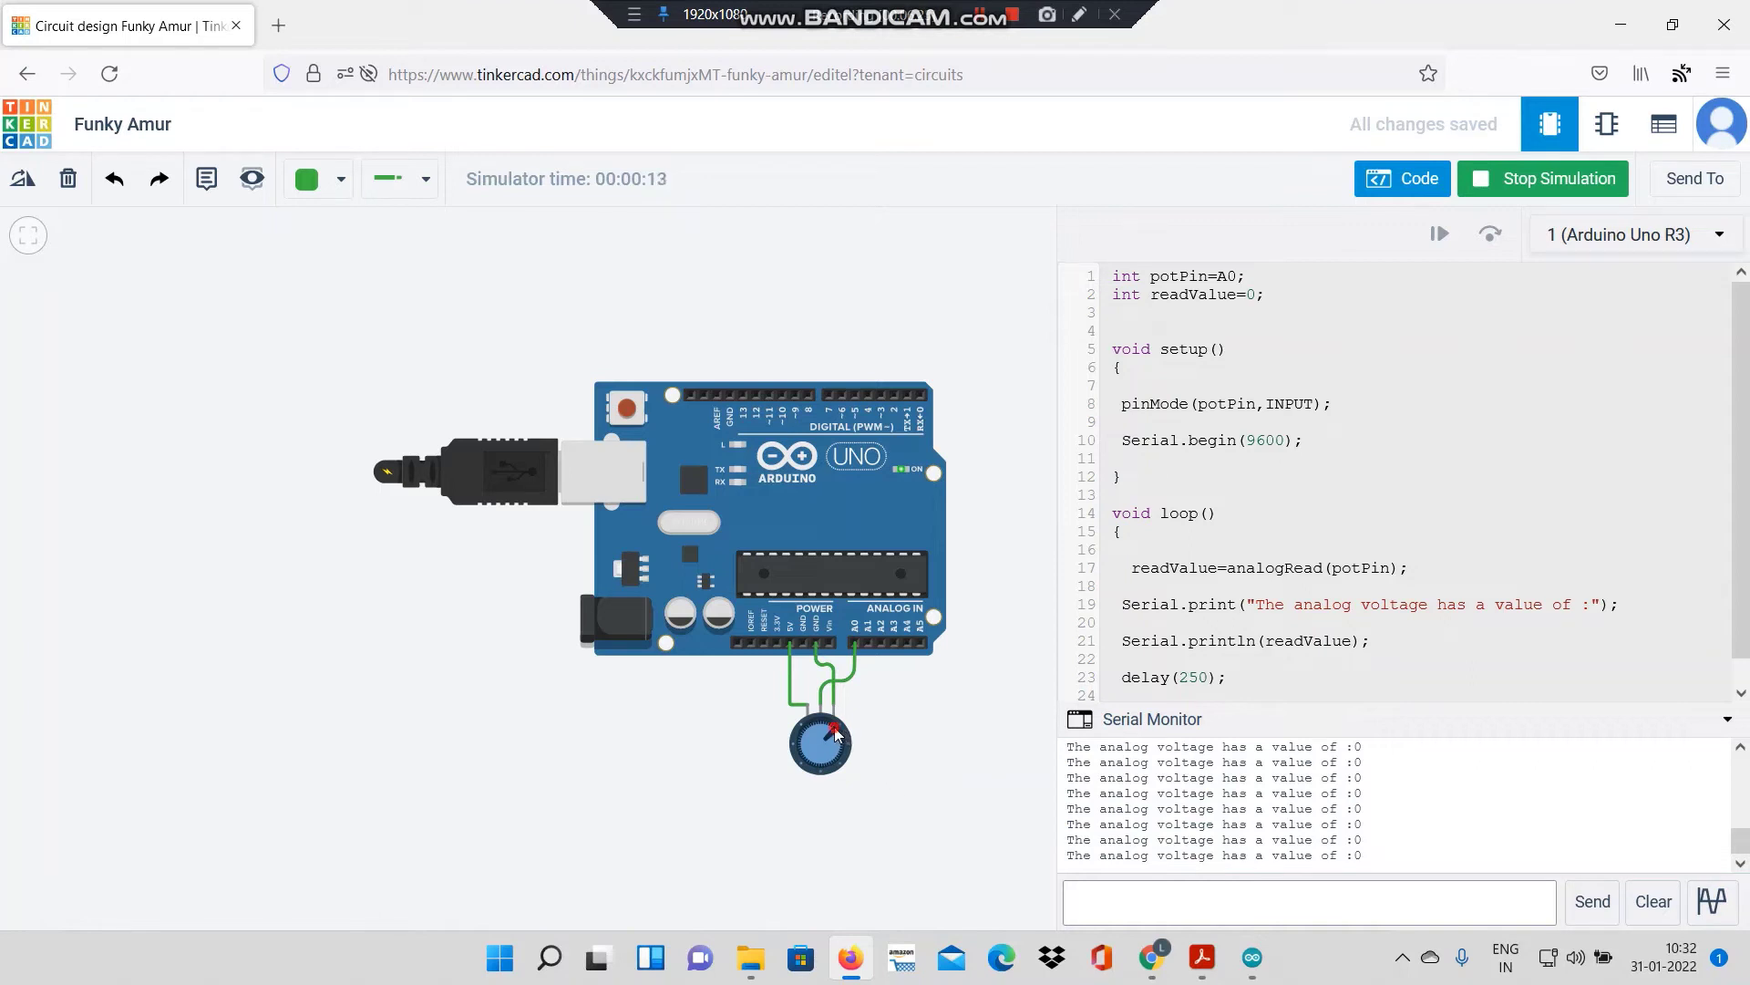
# Step: Turn the potentiometer knob back and forth so readings swing between 0 and 1023
pyautogui.moveTo(838, 743); pyautogui.dragTo(839, 745)
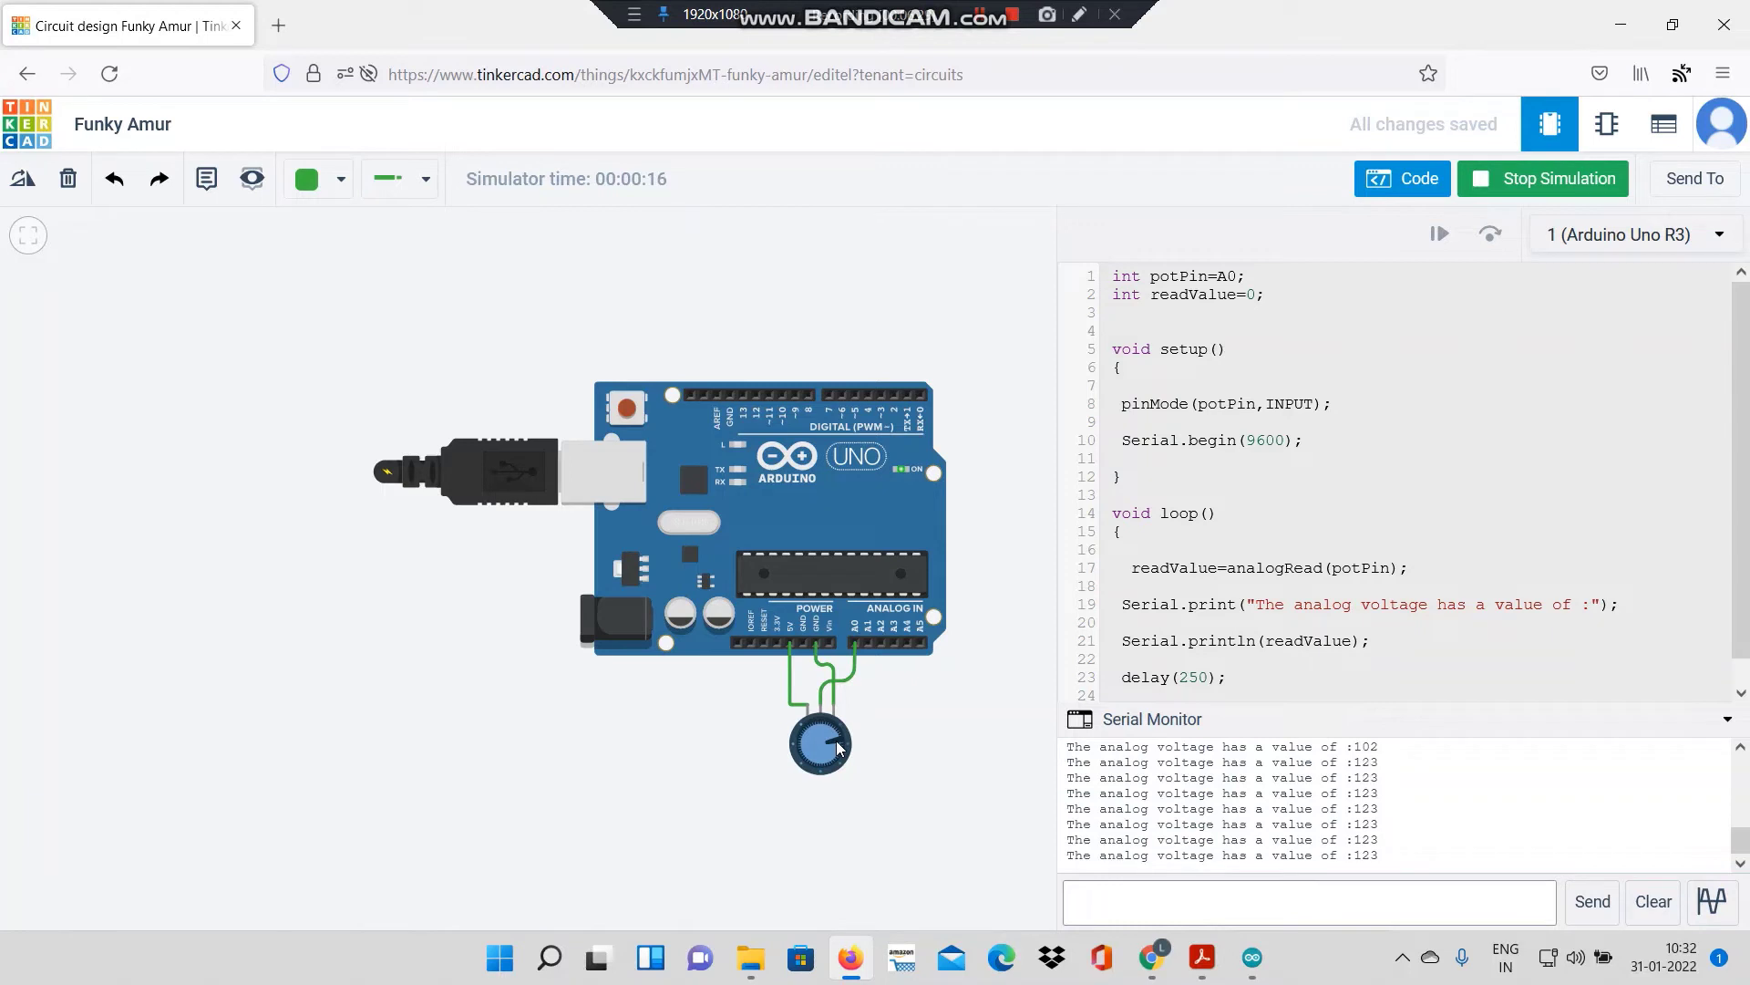
pyautogui.moveTo(838, 746); pyautogui.dragTo(825, 762)
pyautogui.moveTo(825, 762)
pyautogui.mouseDown()
pyautogui.moveTo(800, 757)
pyautogui.moveTo(838, 714)
pyautogui.moveTo(850, 742)
pyautogui.mouseUp()
pyautogui.moveTo(837, 731)
pyautogui.mouseDown()
pyautogui.moveTo(812, 700)
pyautogui.moveTo(829, 725)
pyautogui.moveTo(788, 738)
pyautogui.mouseUp()
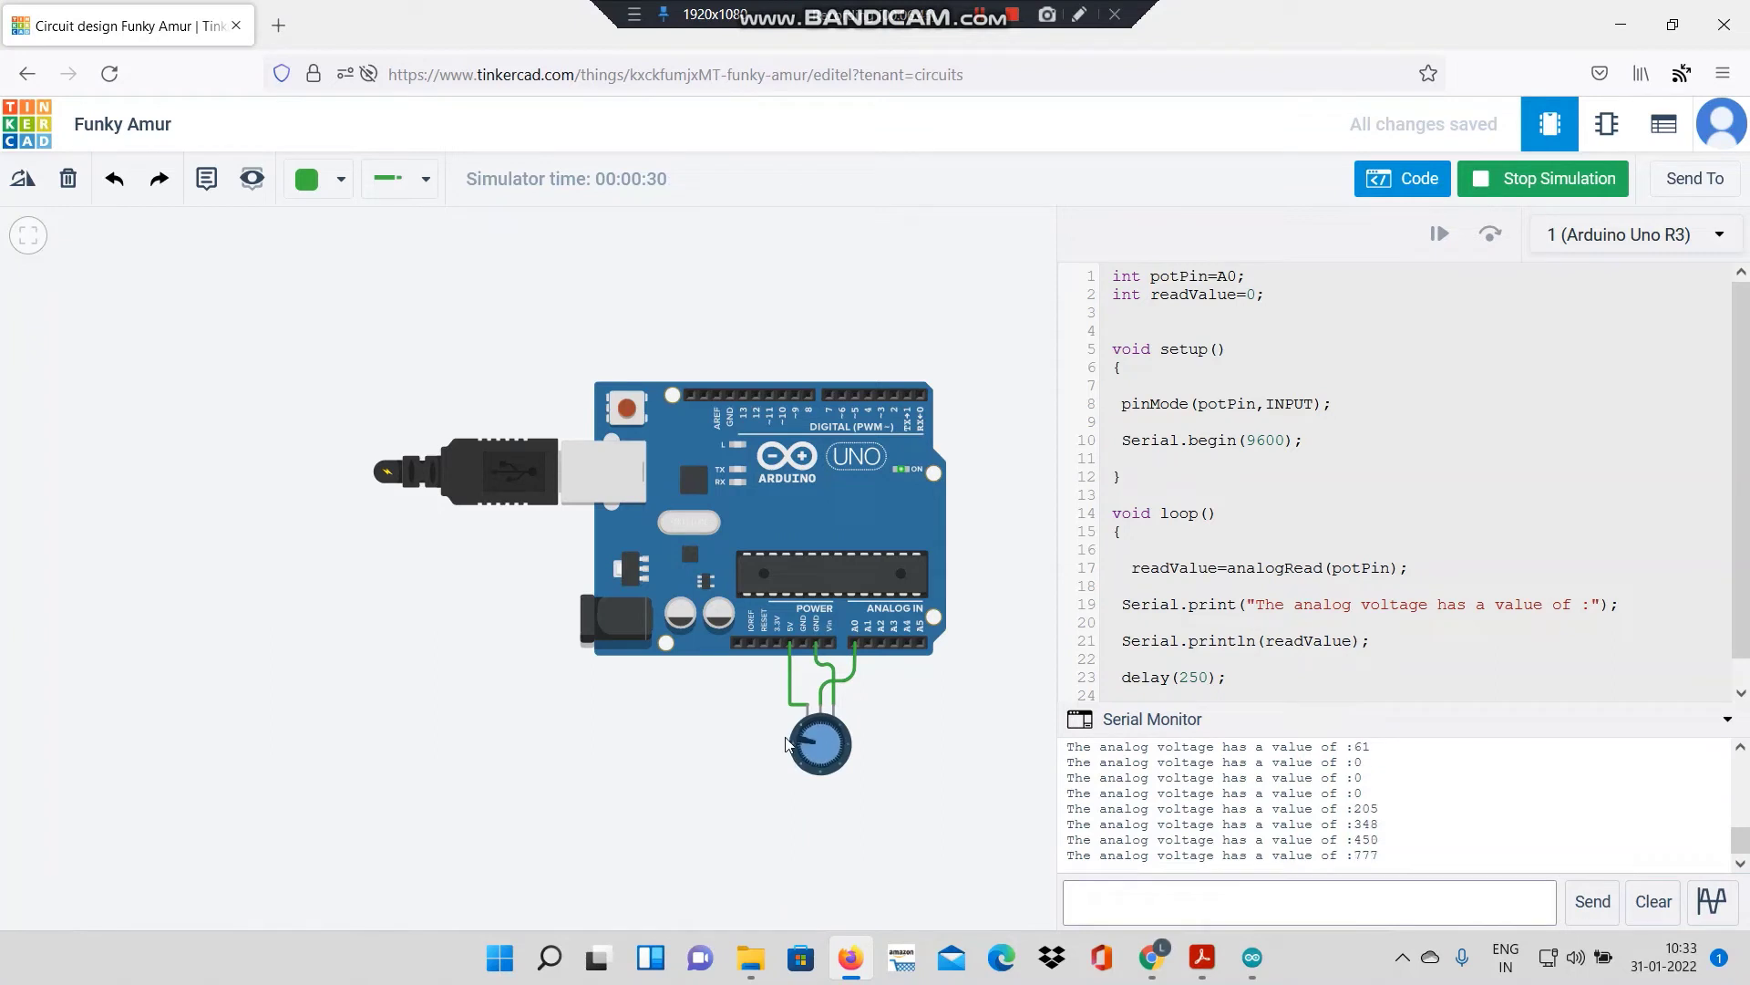
pyautogui.moveTo(787, 741)
pyautogui.mouseDown()
pyautogui.moveTo(839, 762)
pyautogui.moveTo(843, 732)
pyautogui.moveTo(806, 709)
pyautogui.mouseUp()
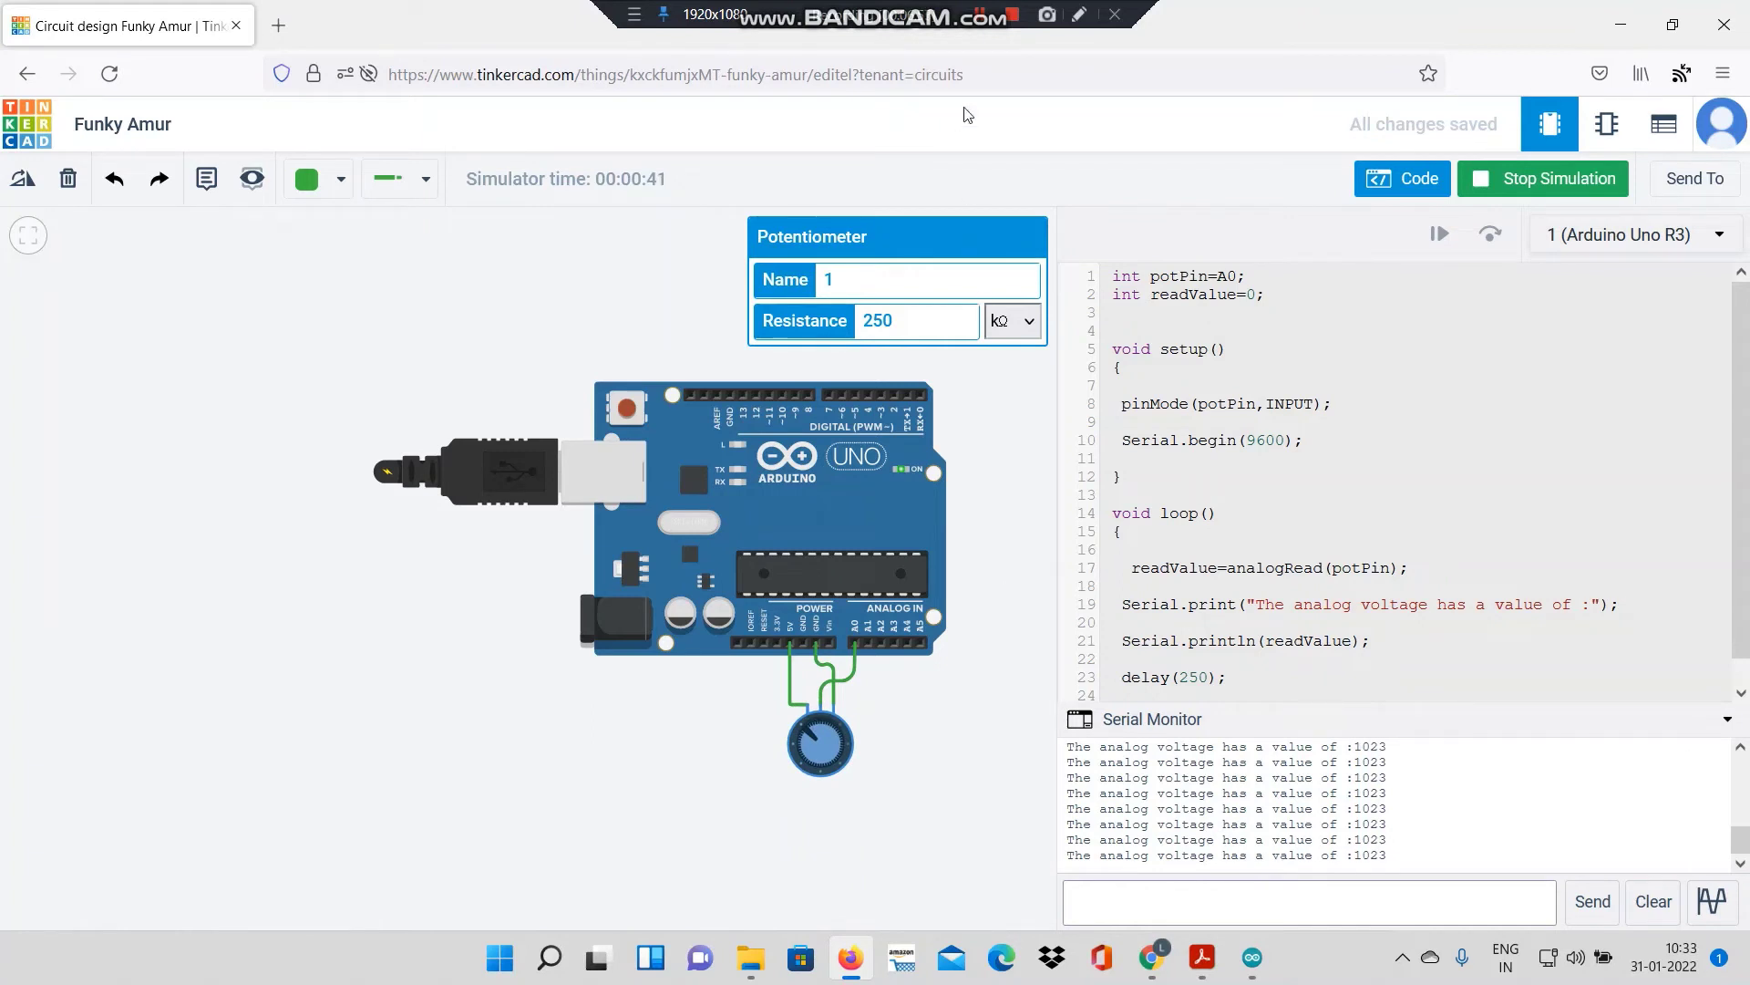
# Step: Bring up the 'Reading Analog VOltages via analog input pin' design with the simulation idle
pyautogui.click(982, 17)
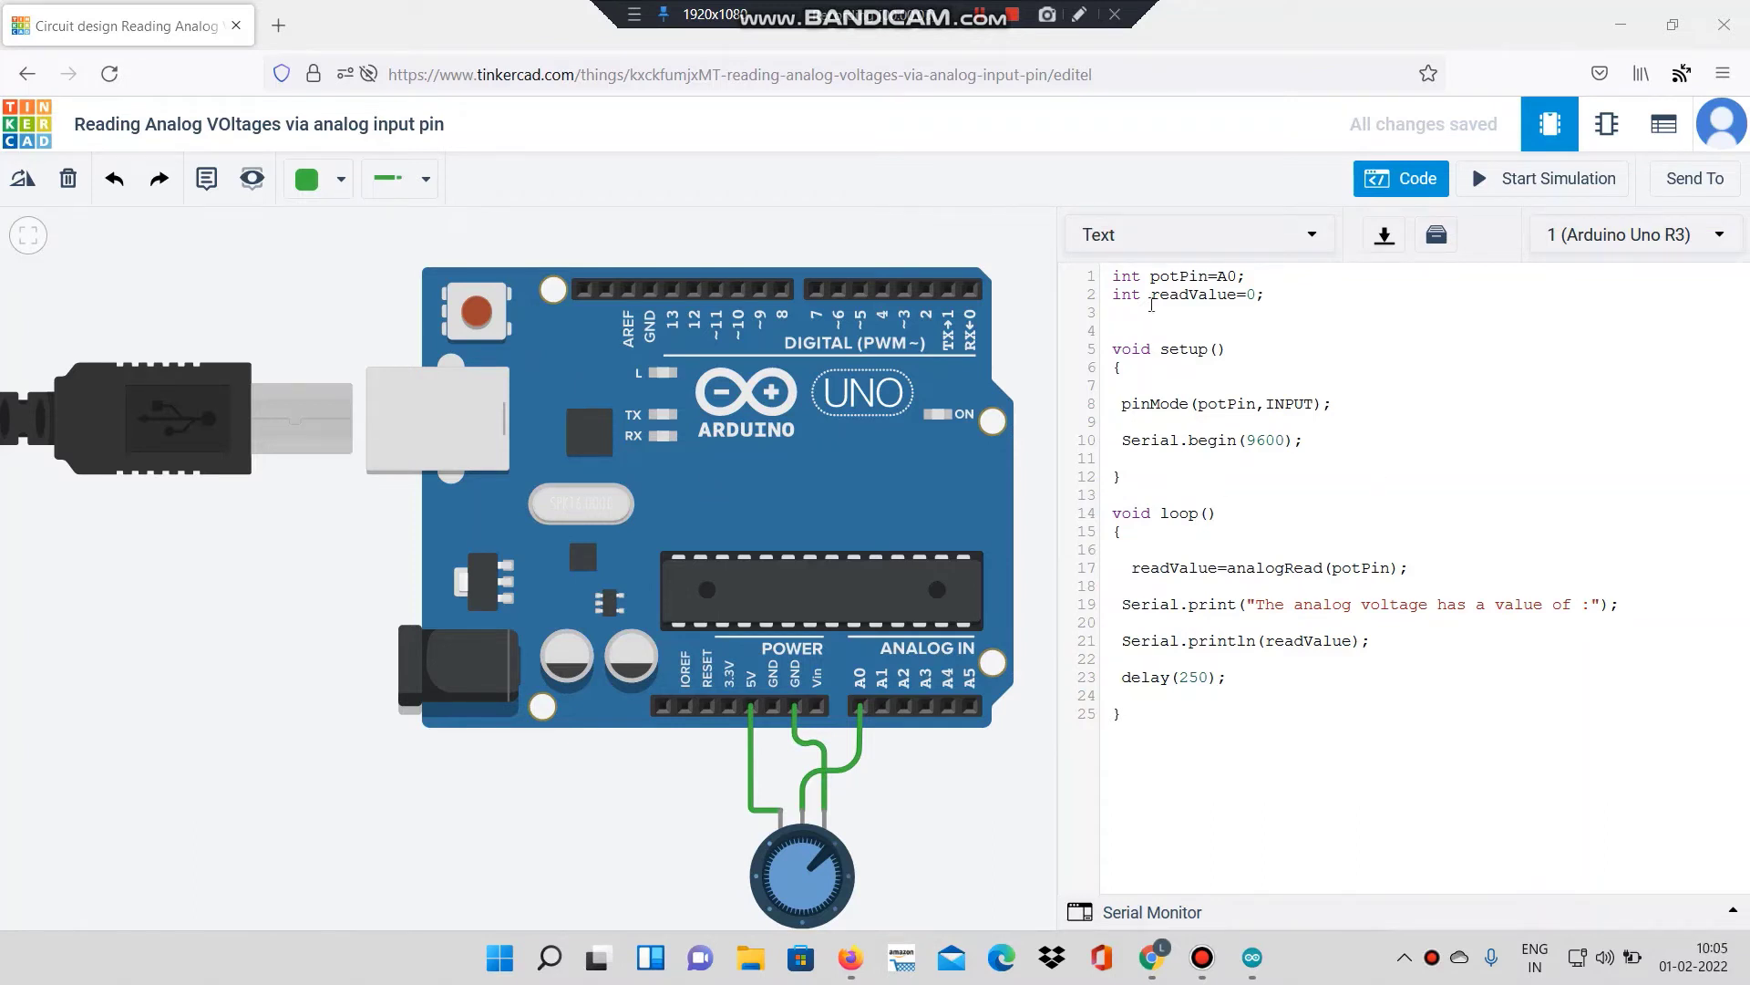
# Step: Select every line of the analog-read sketch in the Text code editor
pyautogui.moveTo(1136, 714); pyautogui.dragTo(1217, 219)
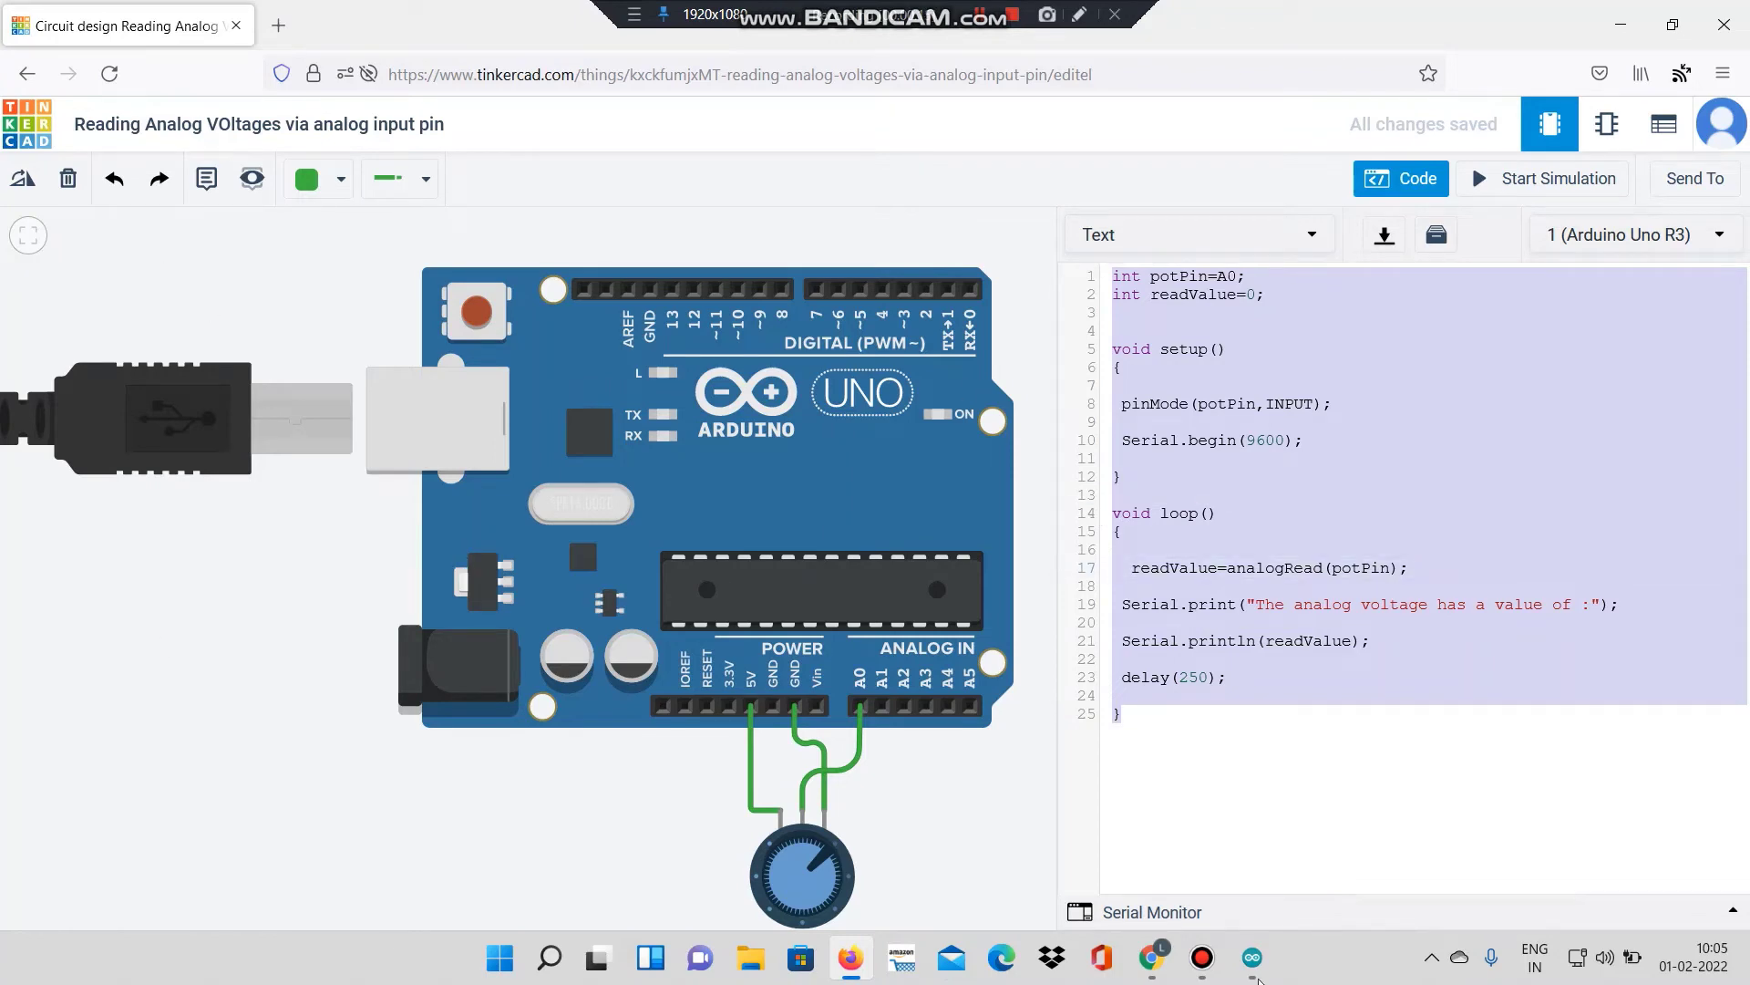
# Step: Create a new Arduino IDE sketch, sketch_feb01a, in a maximized window
pyautogui.click(1256, 974)
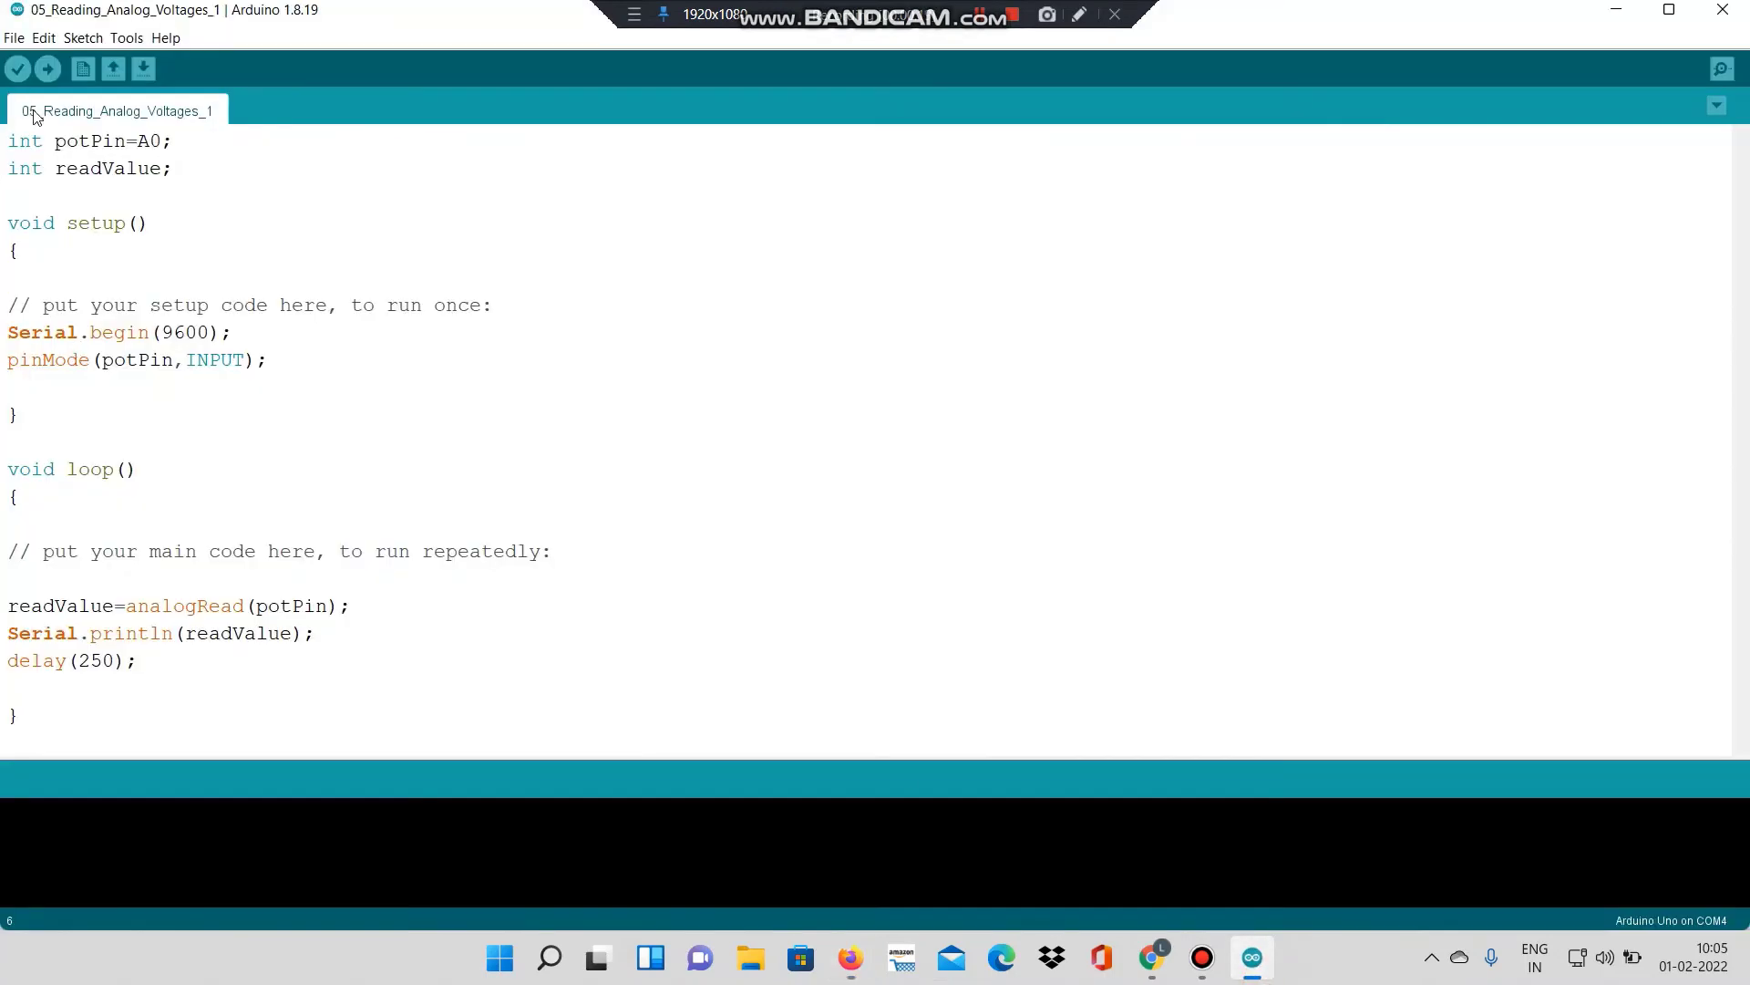
pyautogui.click(17, 38)
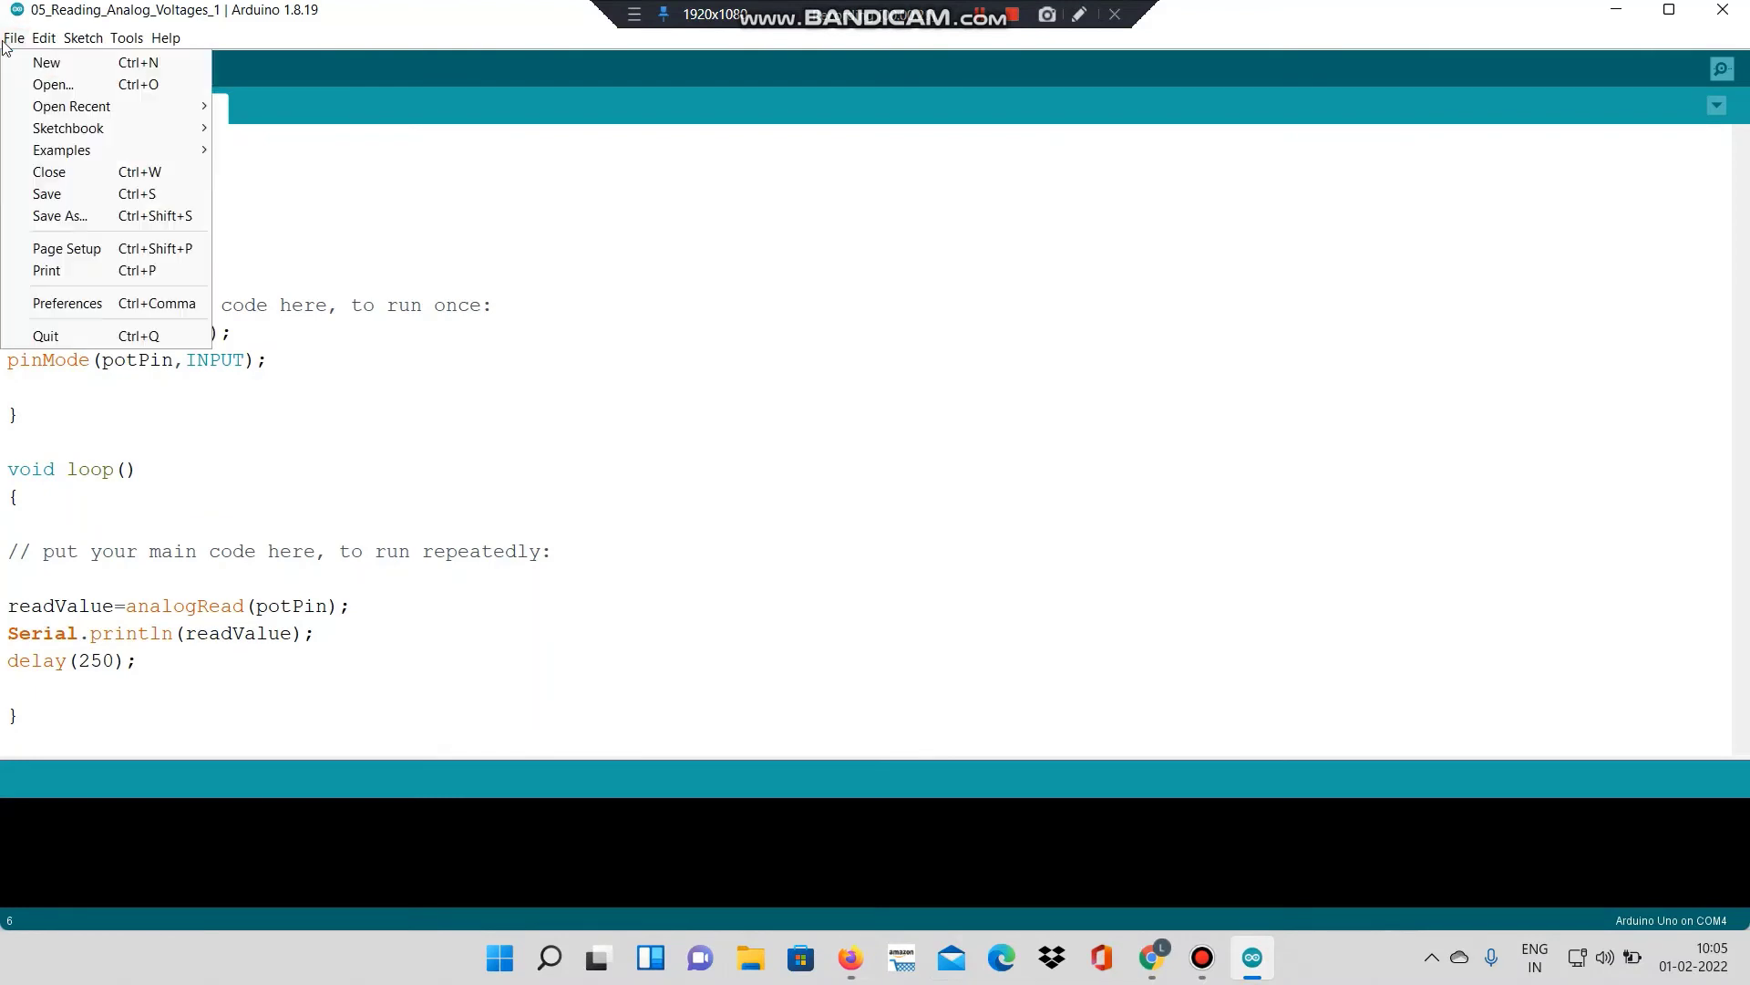
pyautogui.click(55, 66)
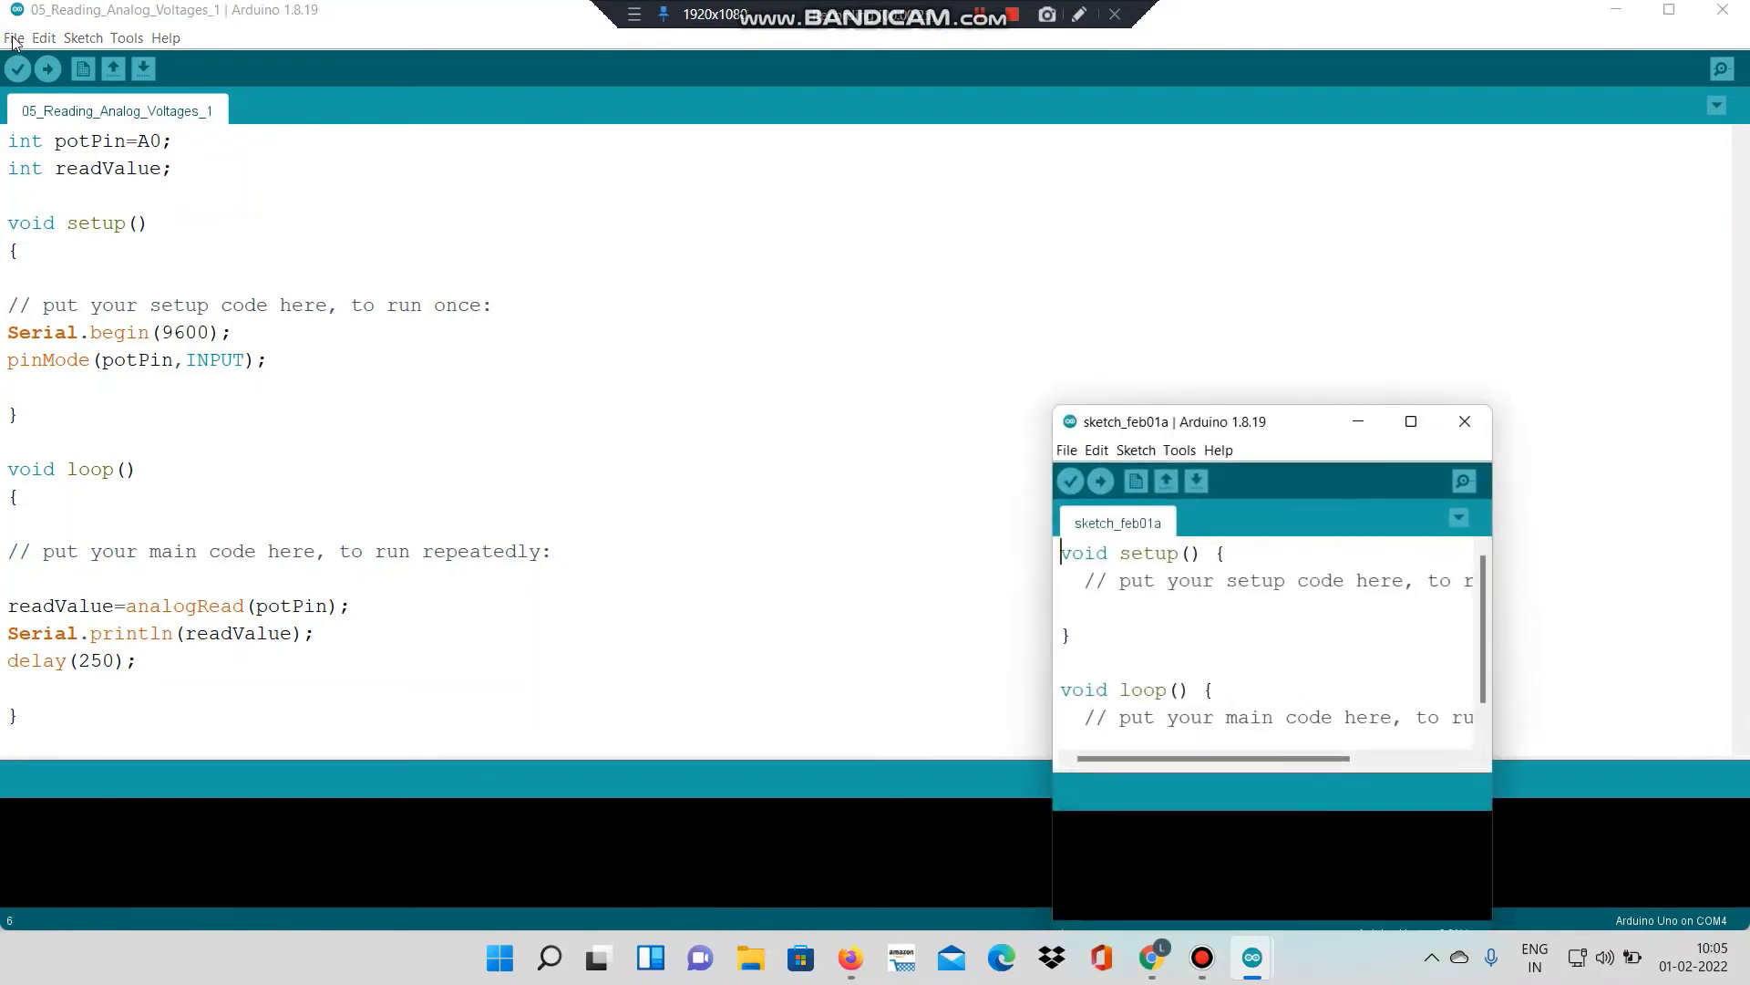
pyautogui.click(1410, 428)
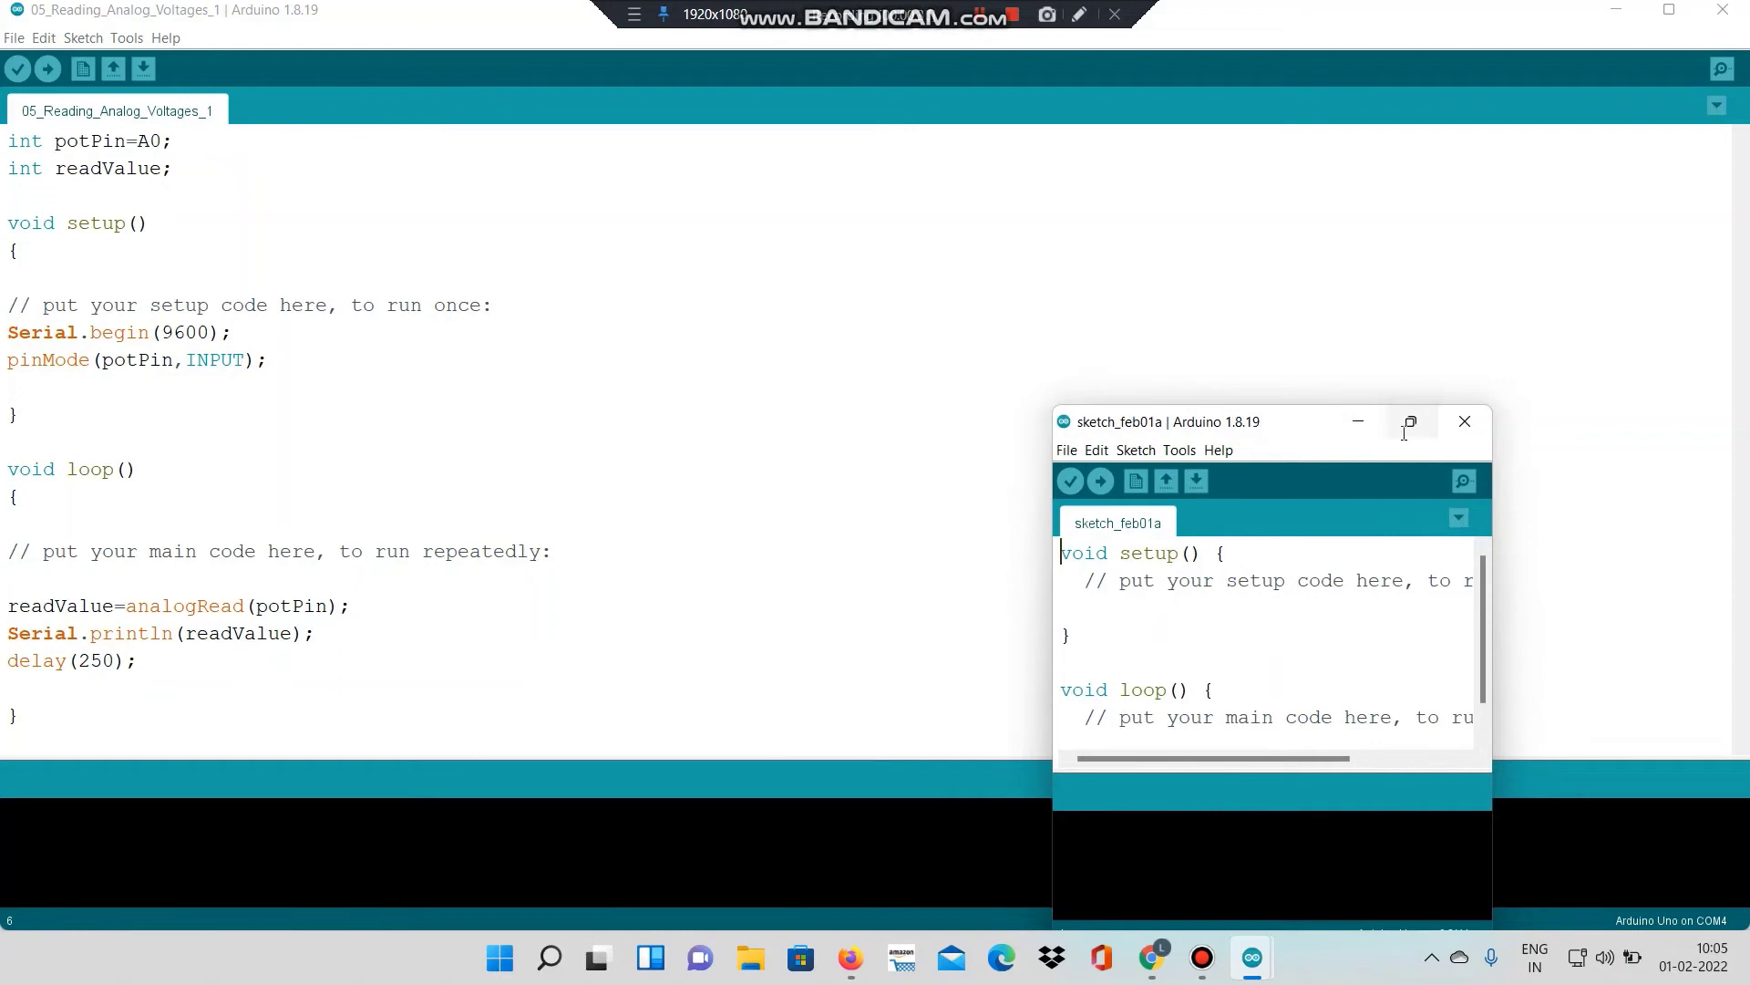
# Step: Replace the empty template with the copied Tinkercad analog-read code
pyautogui.click(40, 359)
pyautogui.moveTo(40, 359); pyautogui.dragTo(10, 93)
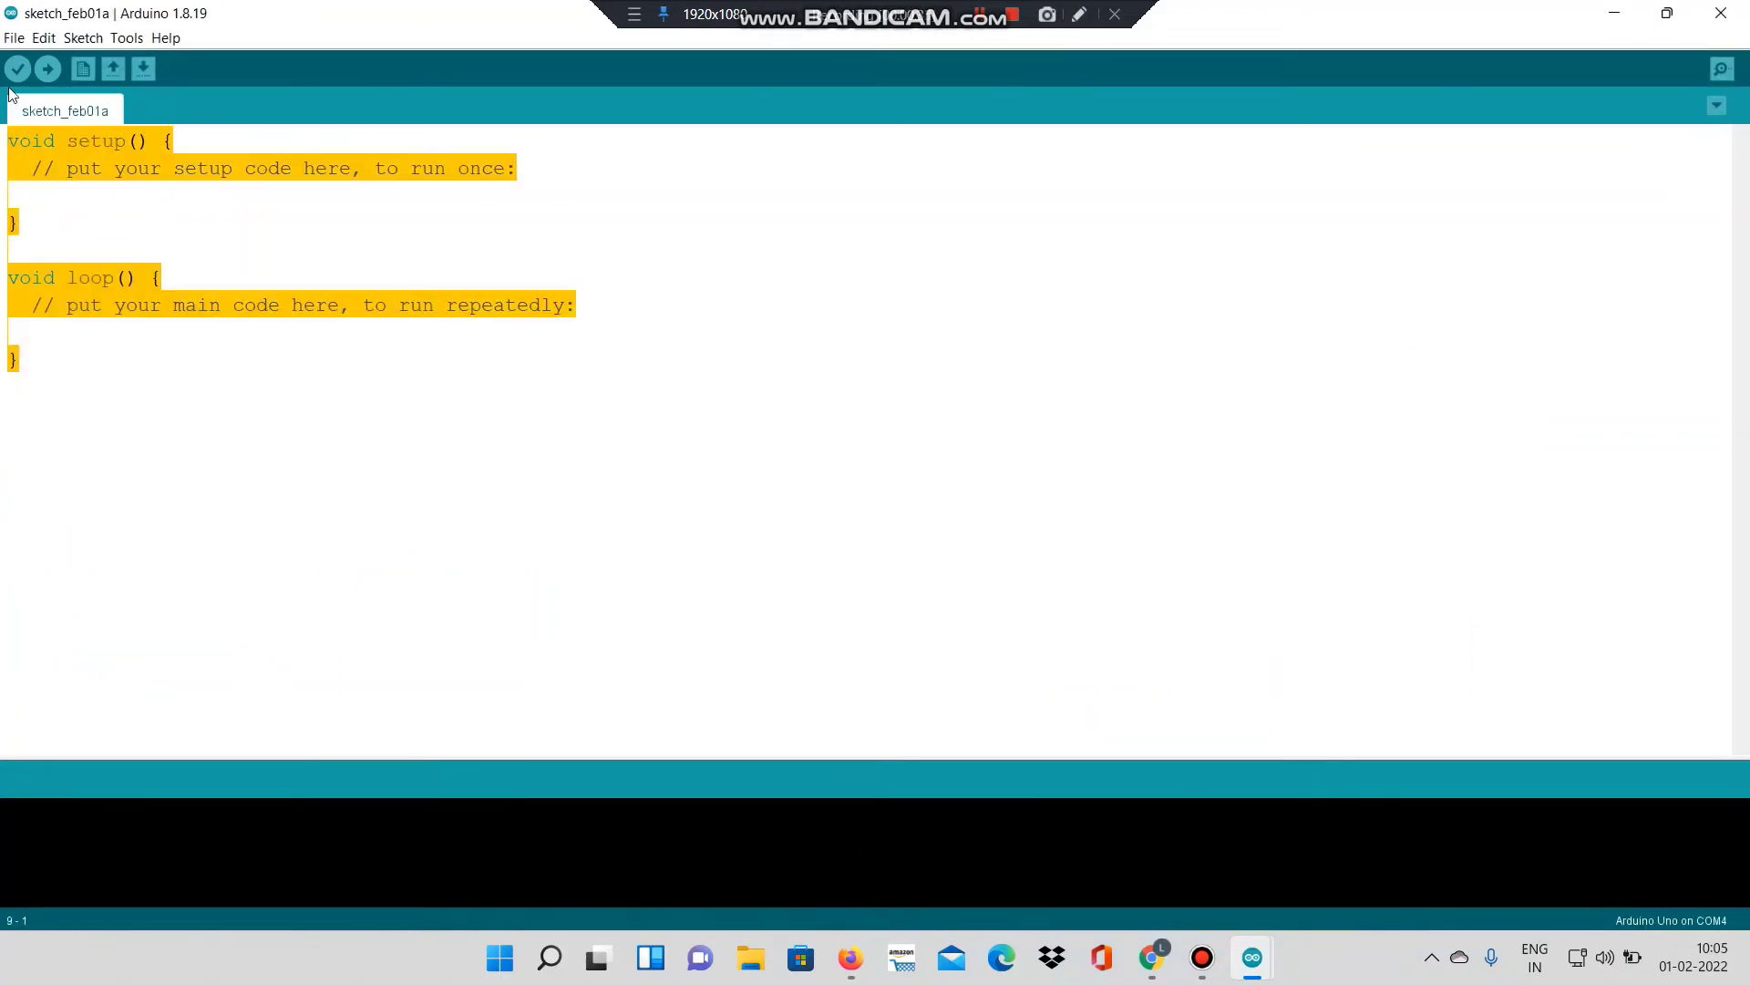
pyautogui.hotkey('ctrl', 'v')
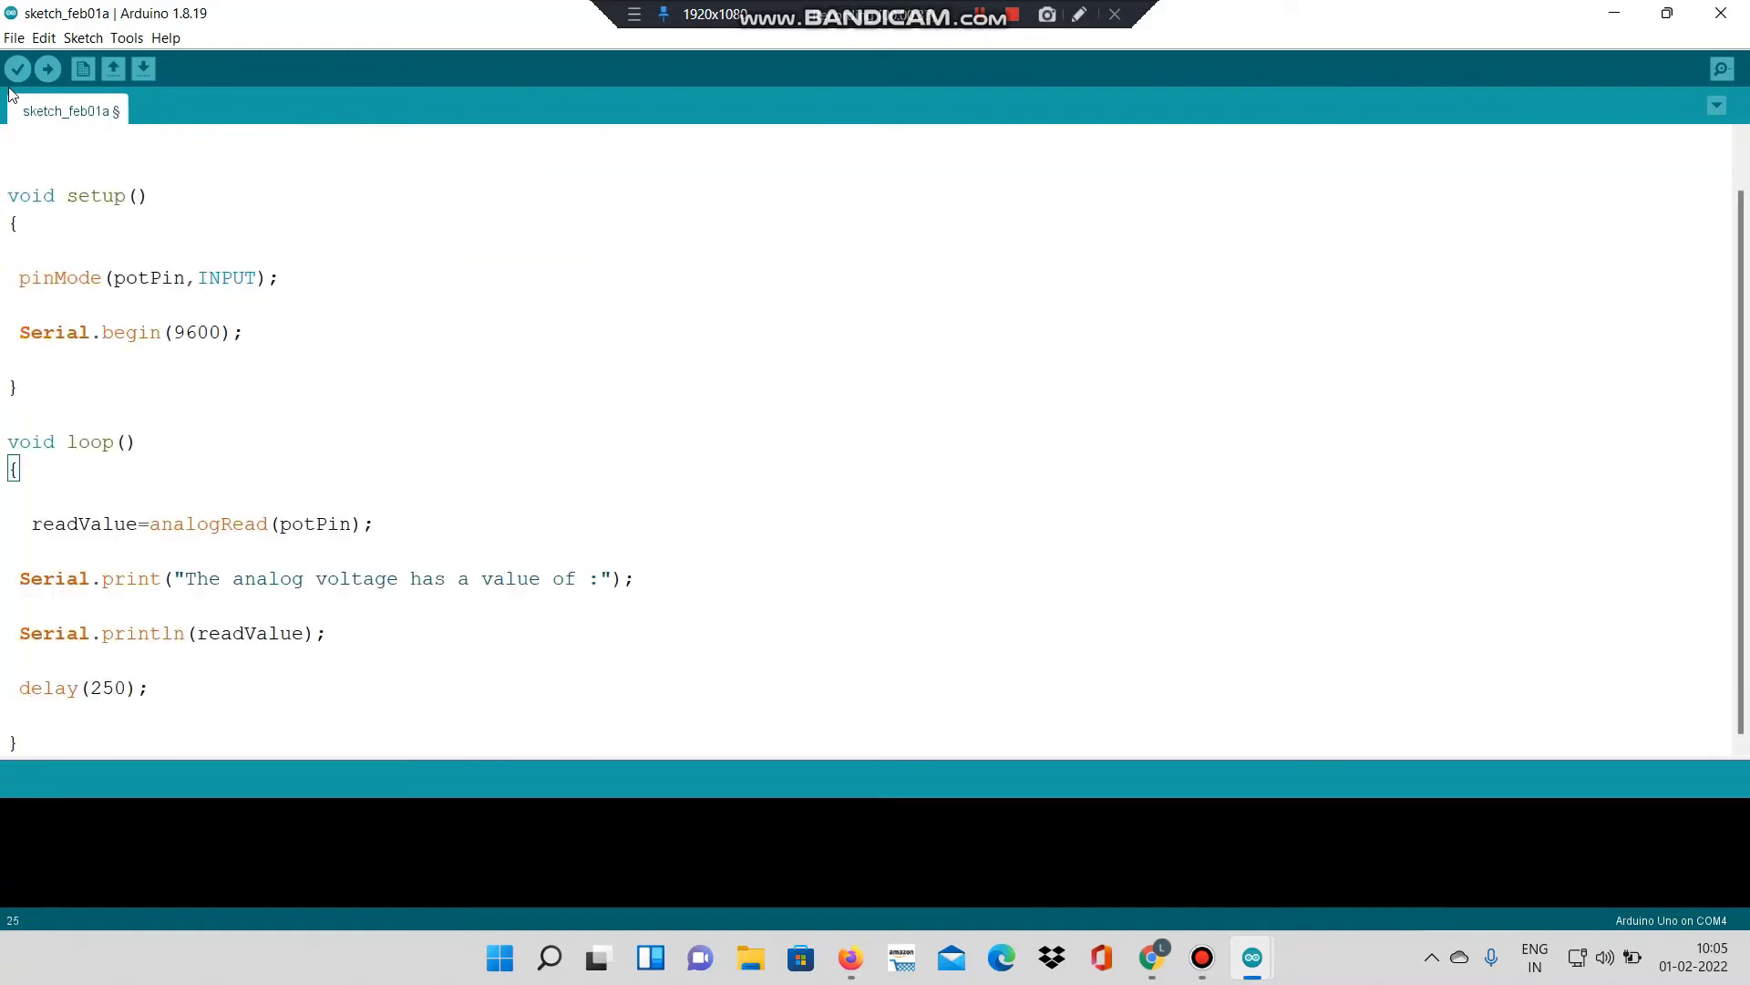
# Step: Save the pasted sketch in Documents as reading_analog_values
pyautogui.click(14, 38)
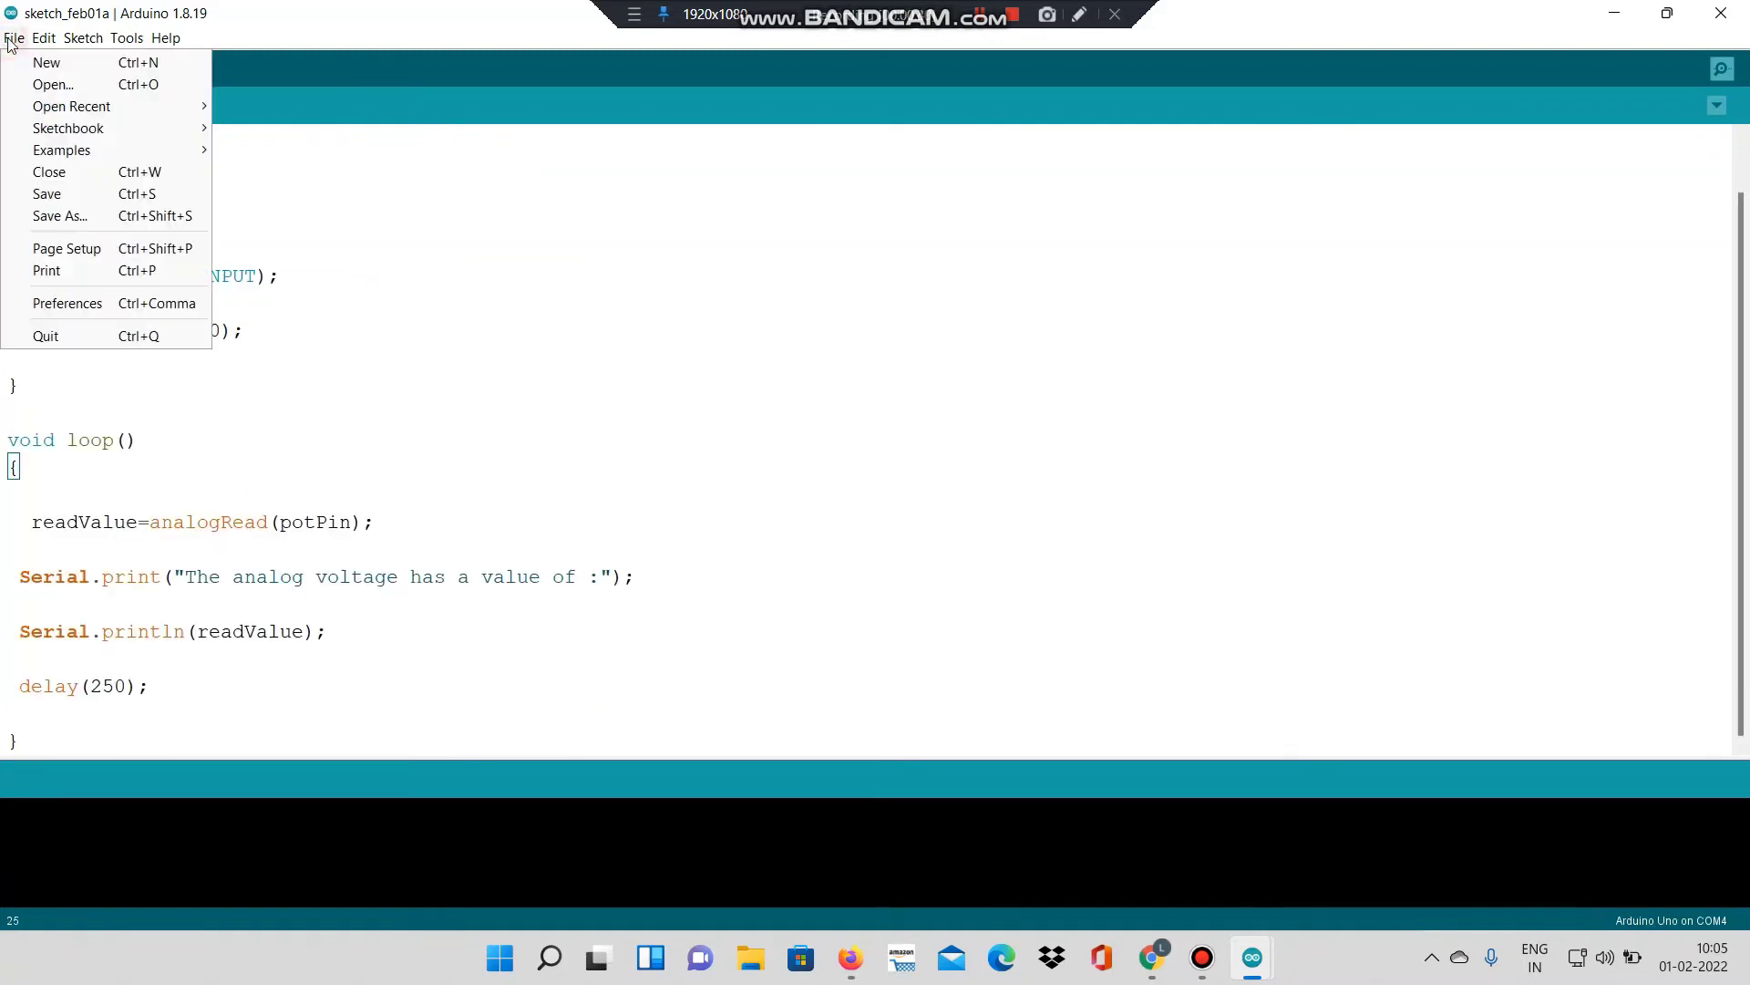
pyautogui.click(77, 200)
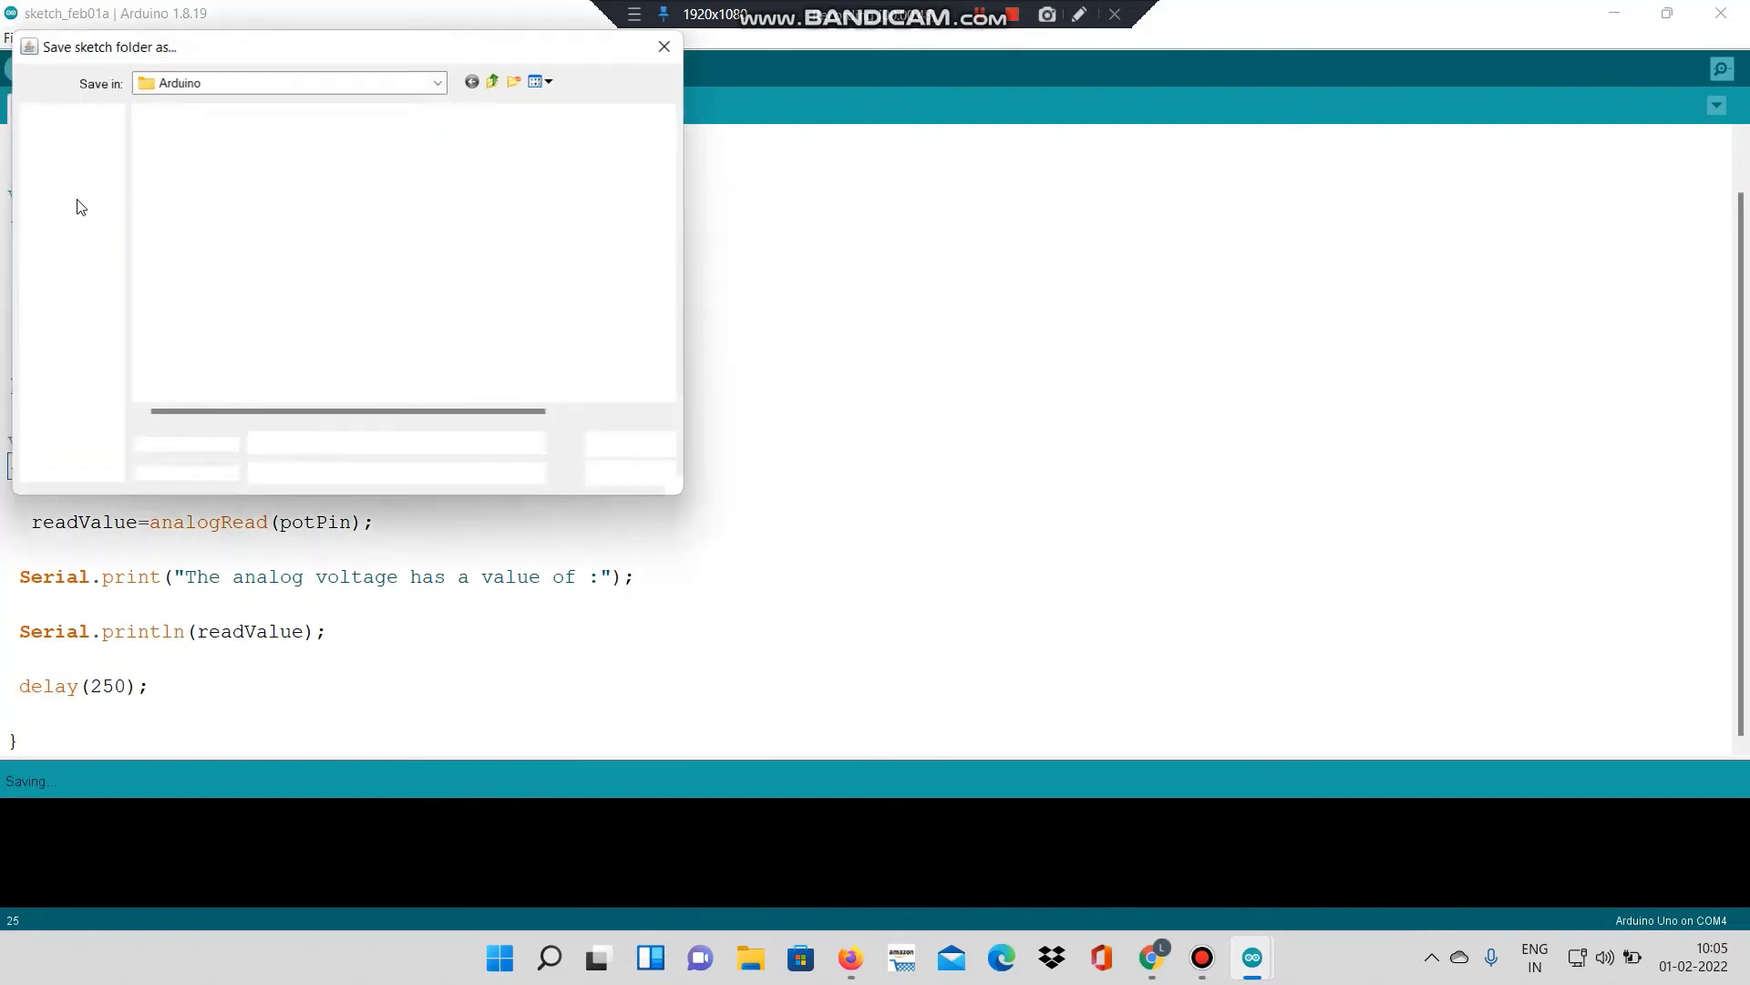
pyautogui.click(493, 83)
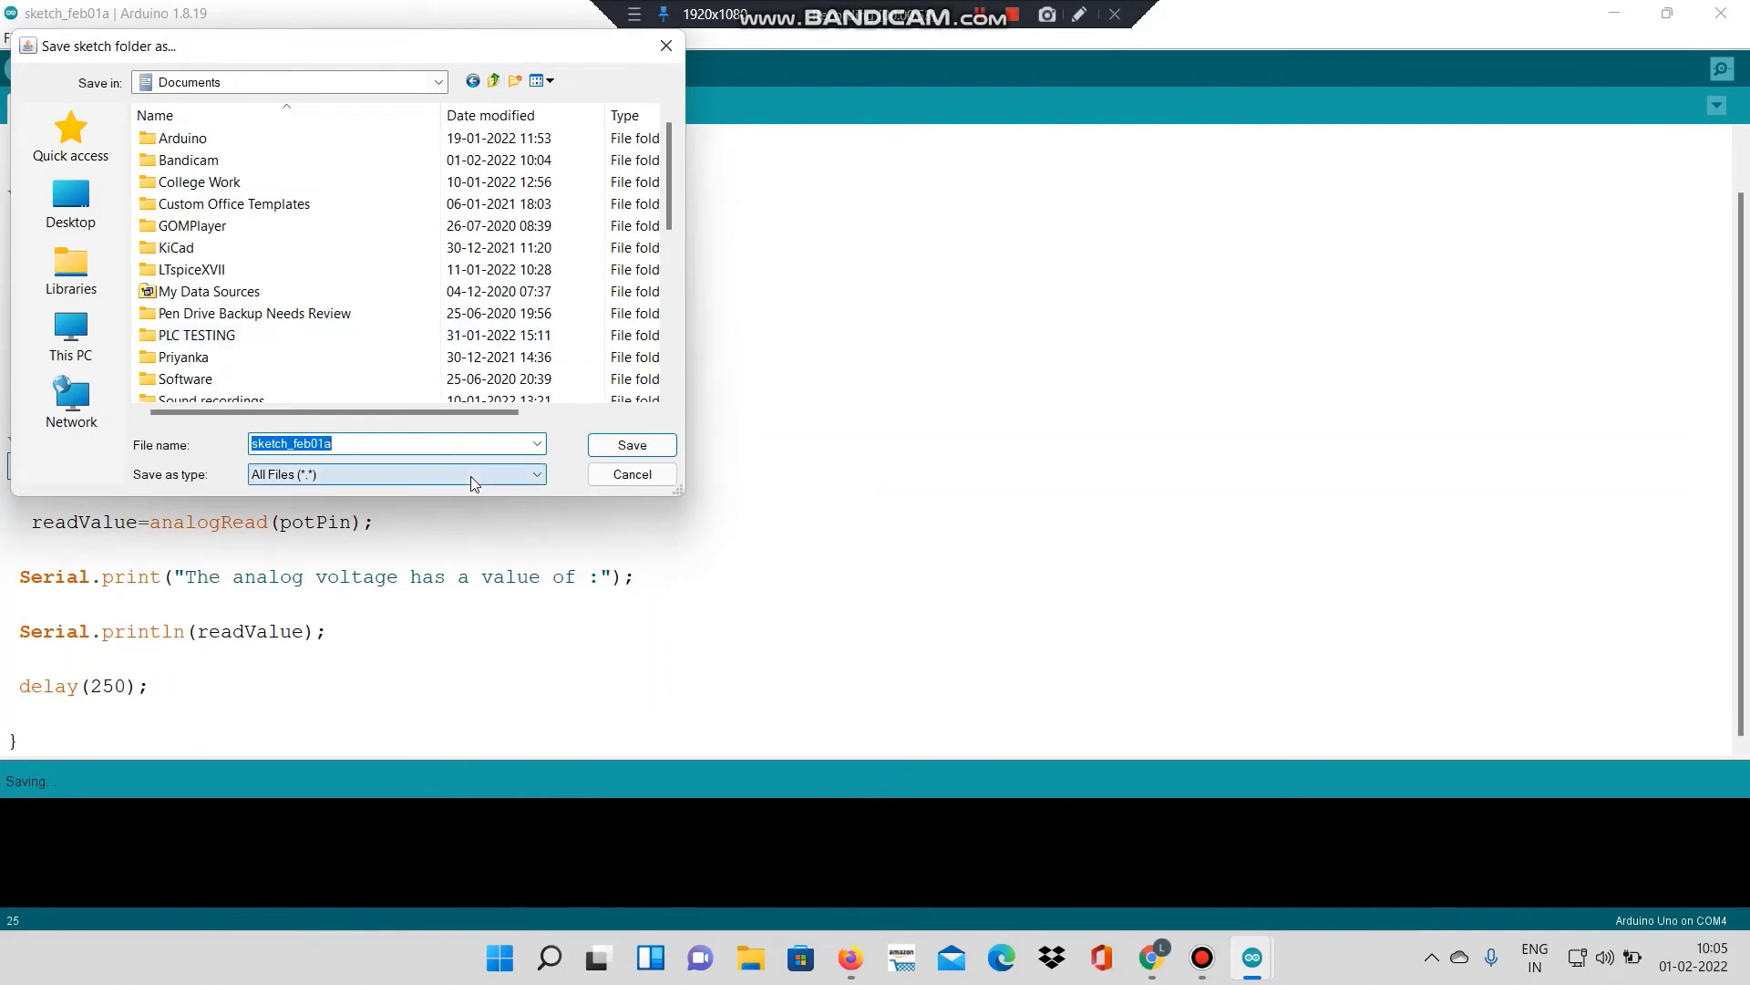
pyautogui.write('reading analog values')
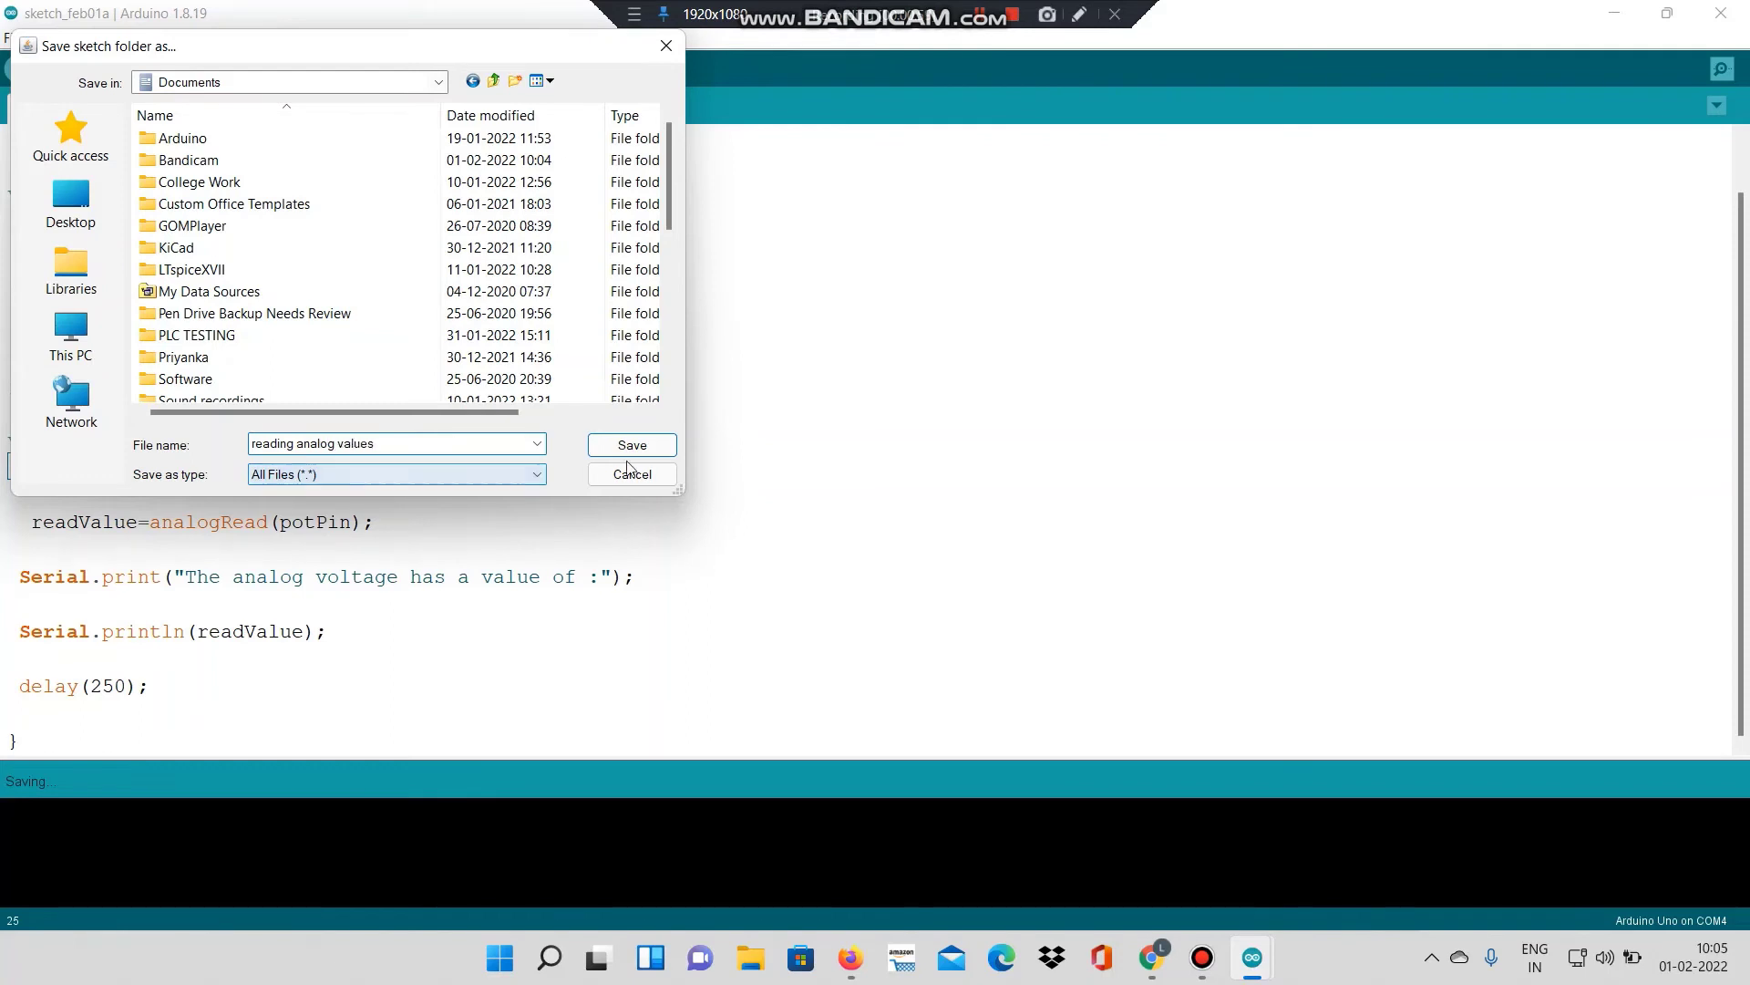
pyautogui.click(631, 444)
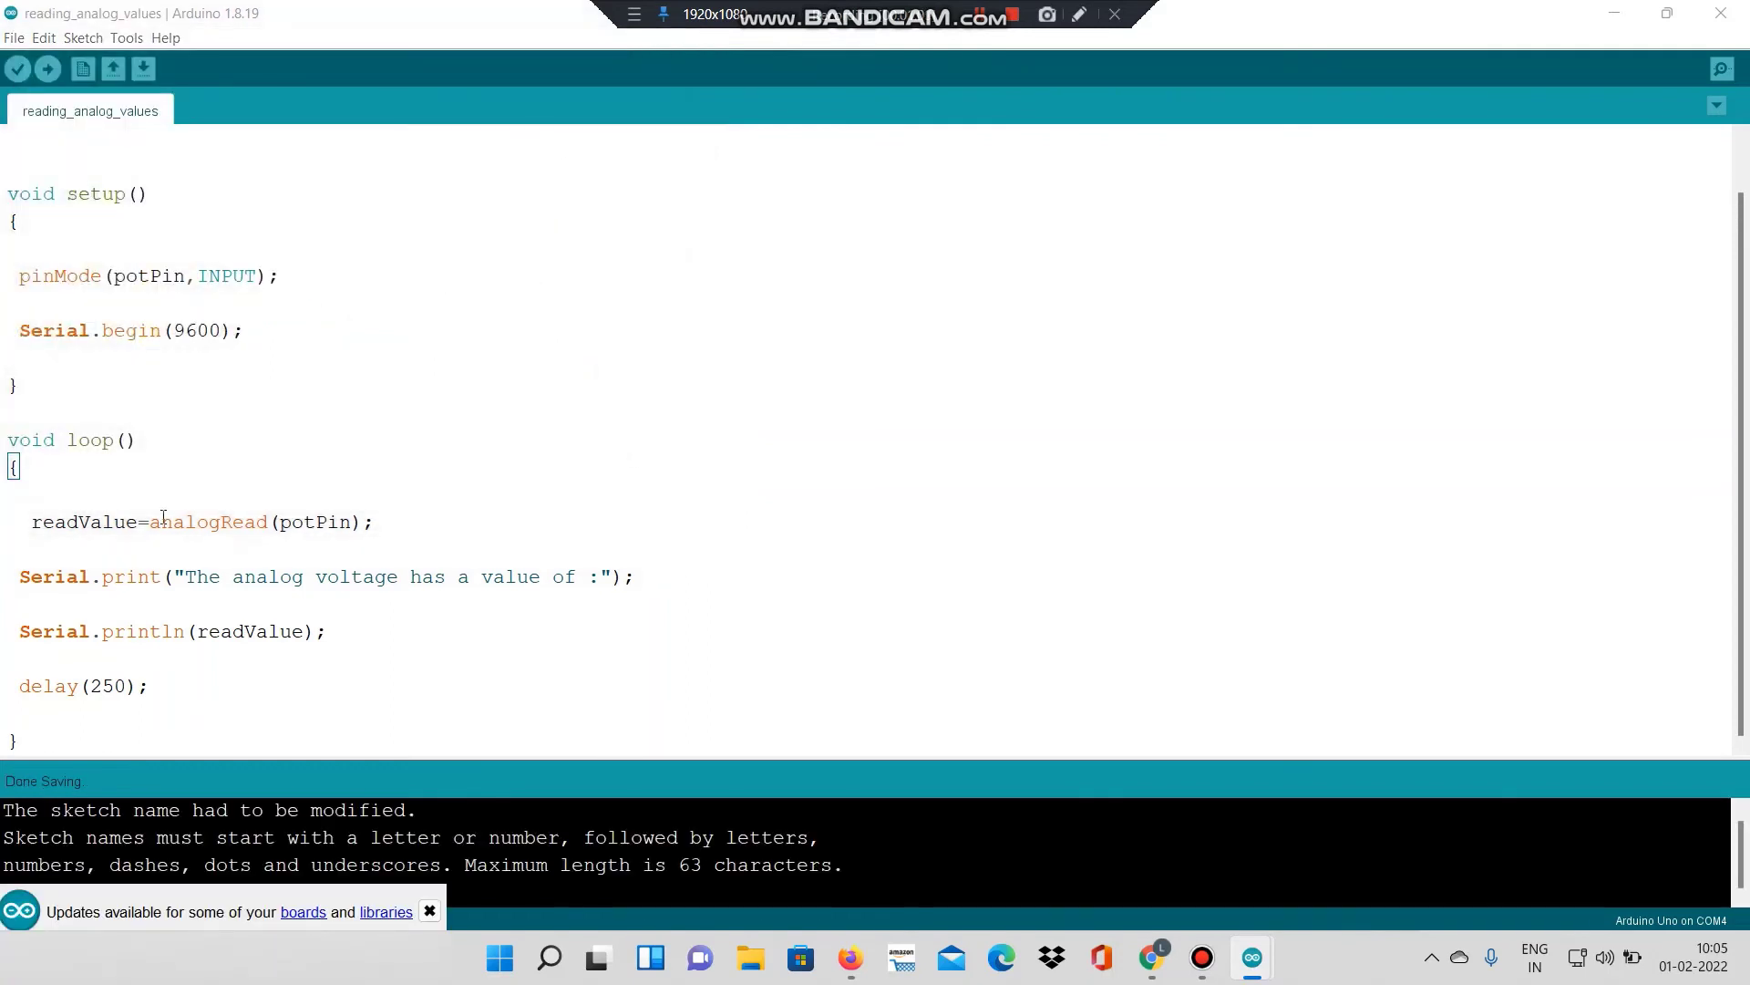
# Step: Verify reading_analog_values and upload it to the Arduino Uno on COM4
pyautogui.click(18, 71)
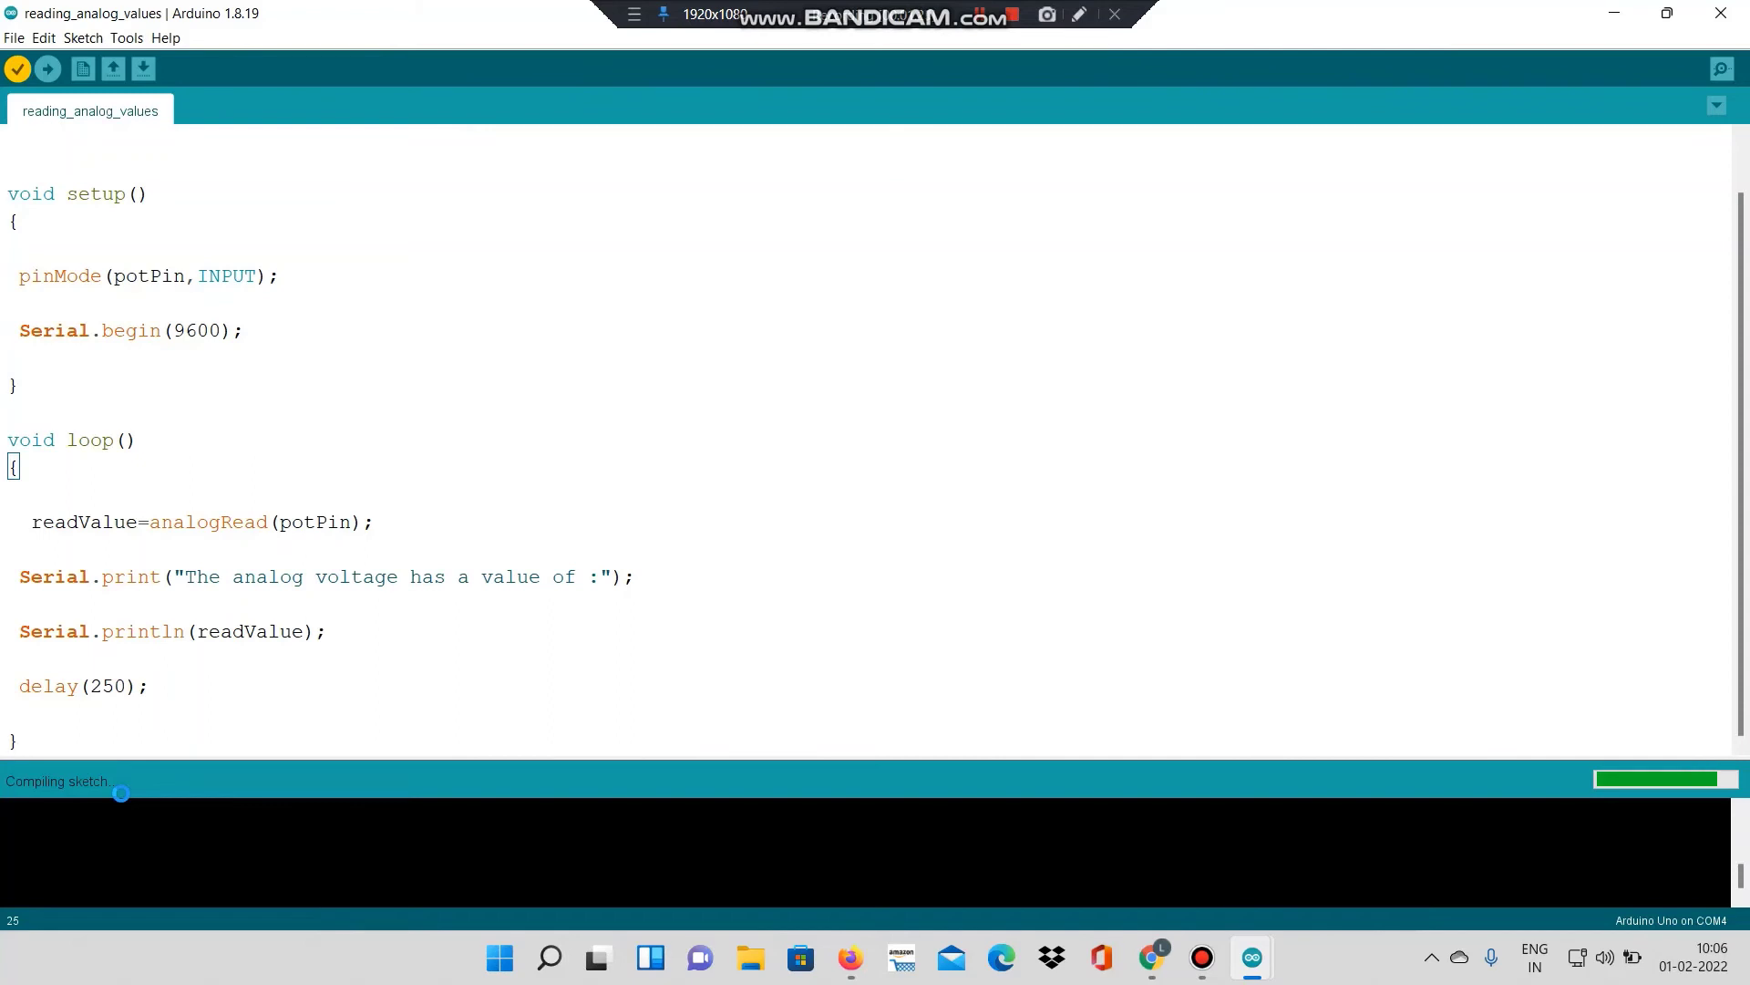
pyautogui.click(48, 70)
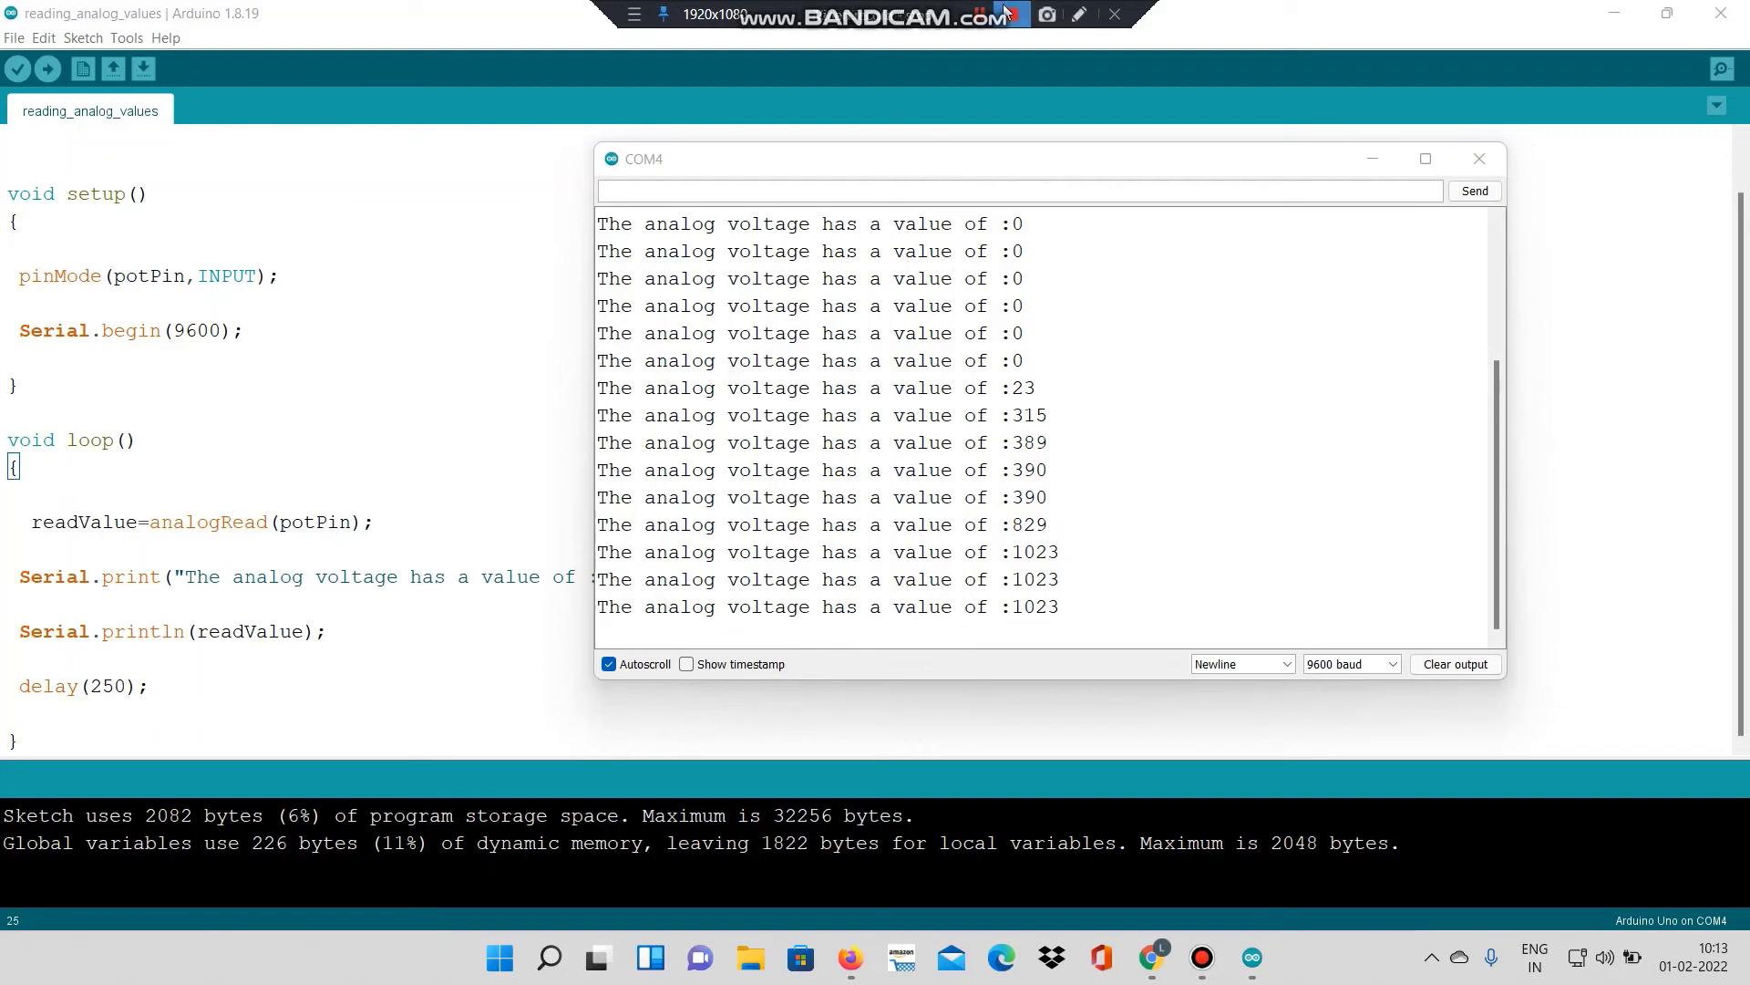
# Step: Reopen the COM4 serial monitor, watch readings climb to 1023, then close it
pyautogui.click(1328, 67)
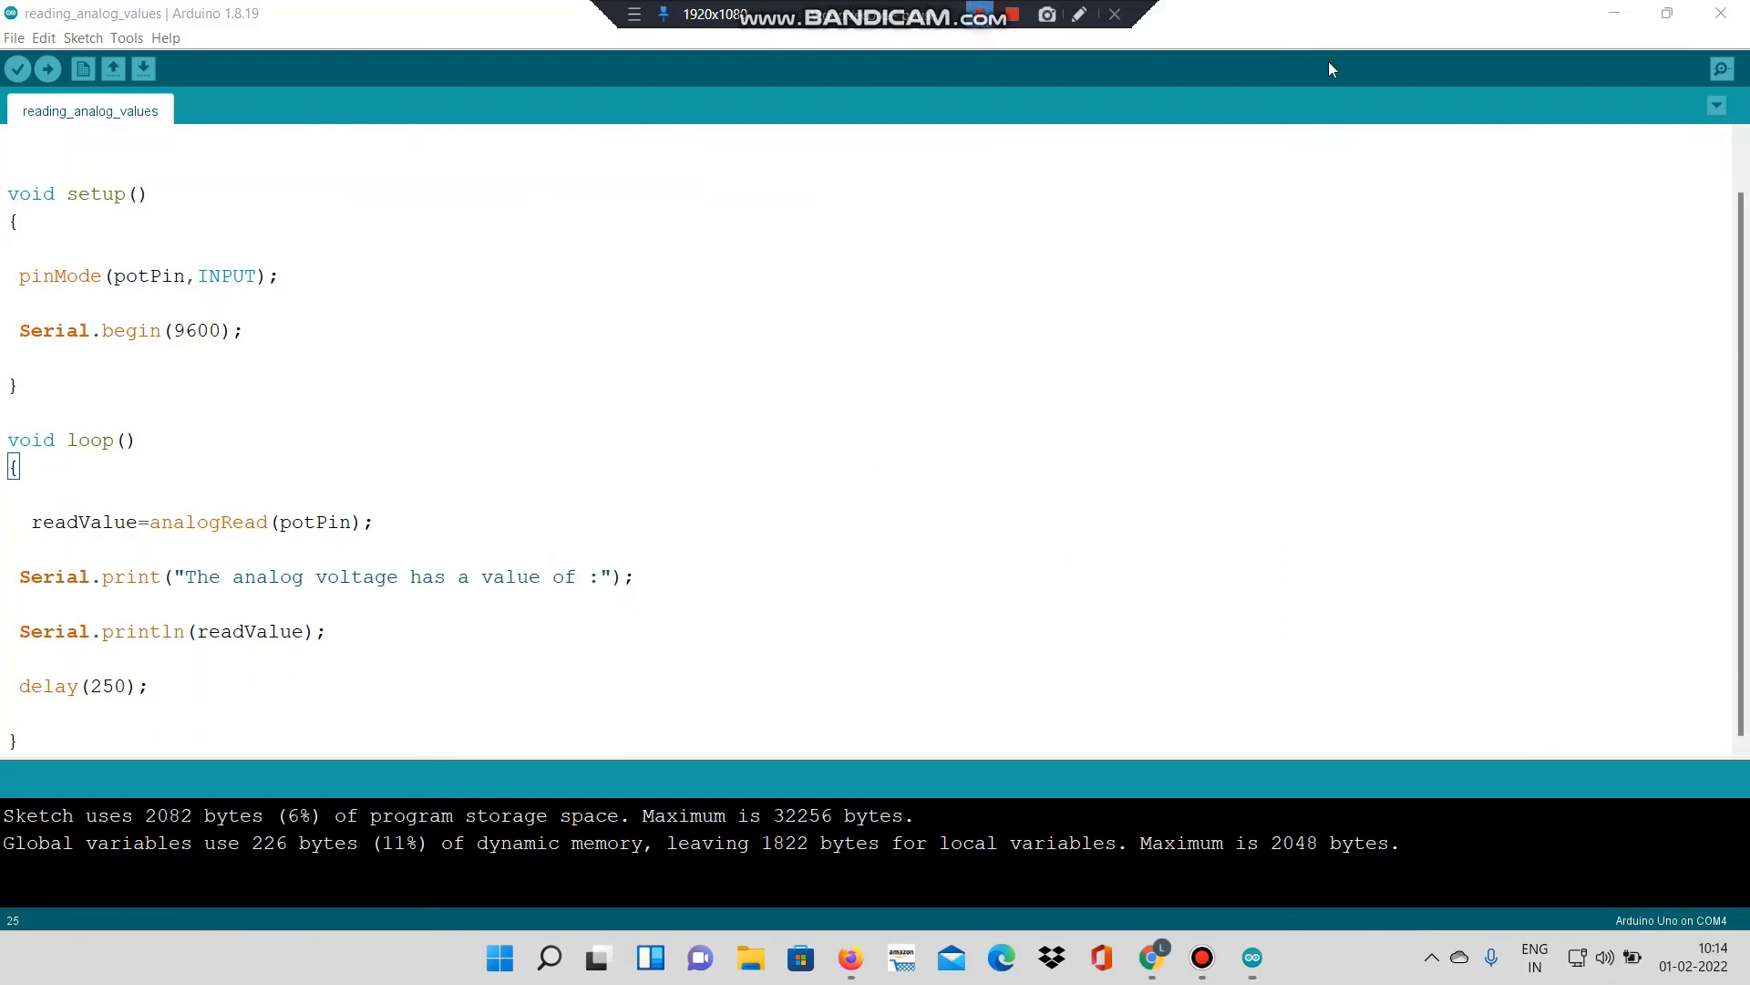
pyautogui.click(1722, 71)
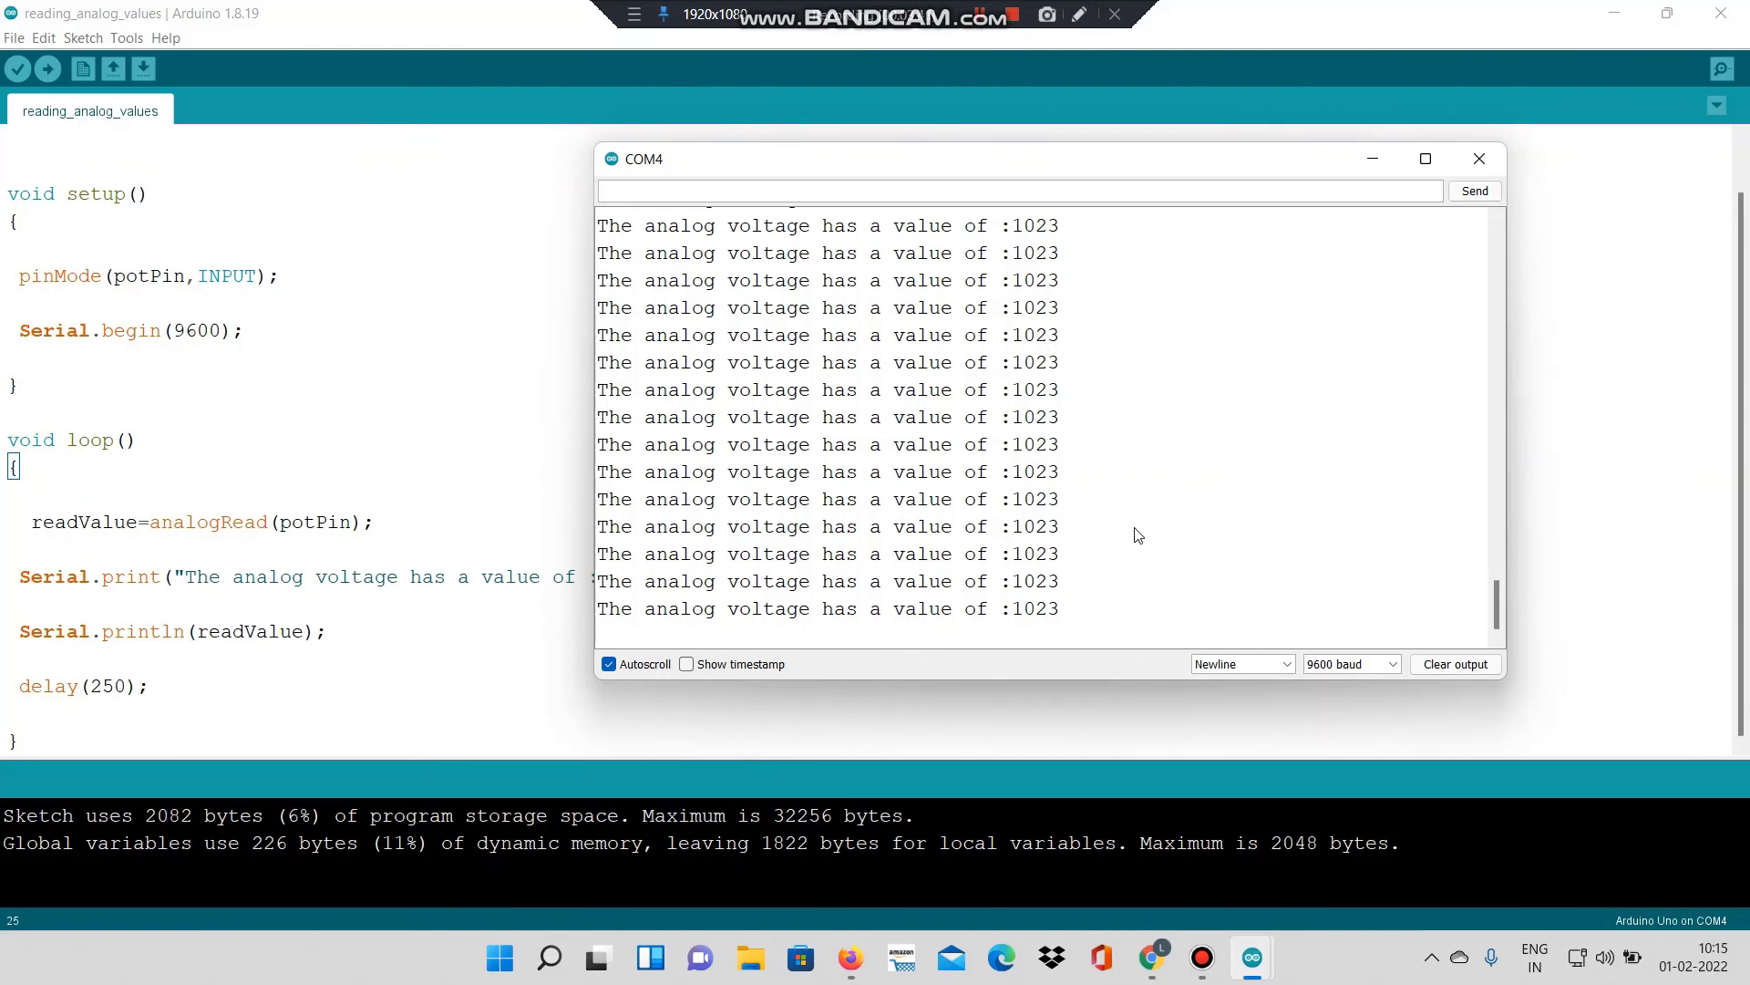
pyautogui.click(1475, 171)
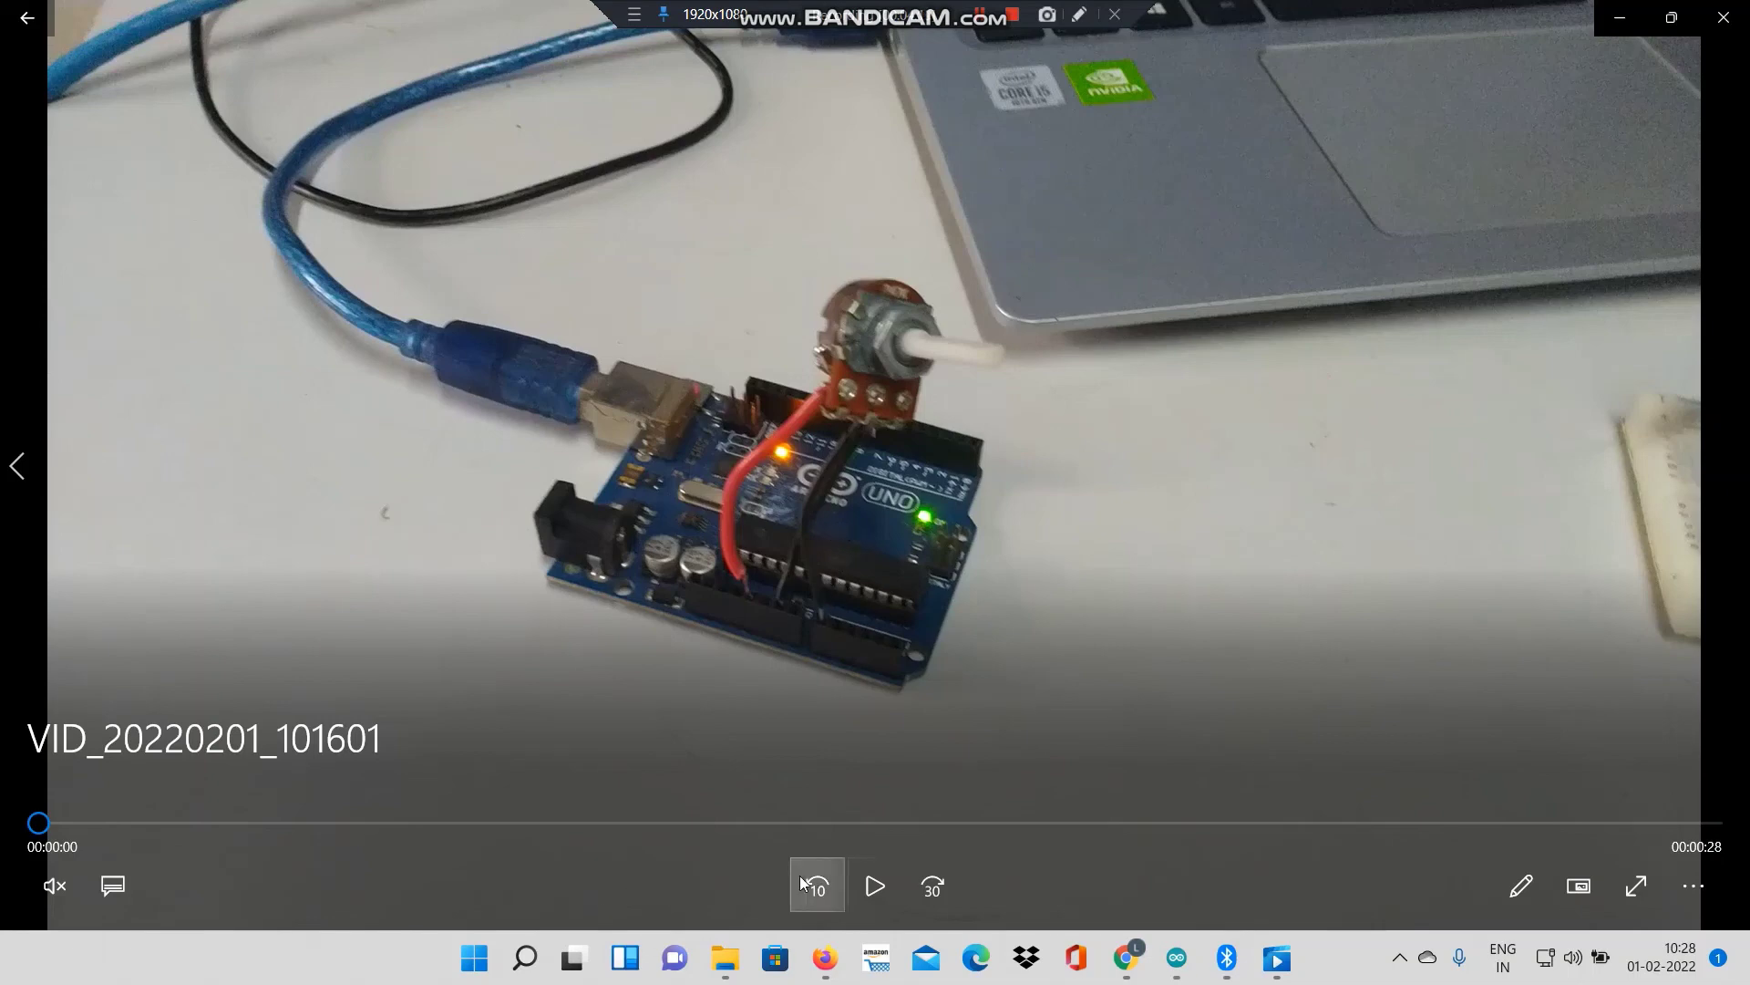
# Step: Play the video clip of the Uno board with its potentiometer attached
pyautogui.click(875, 900)
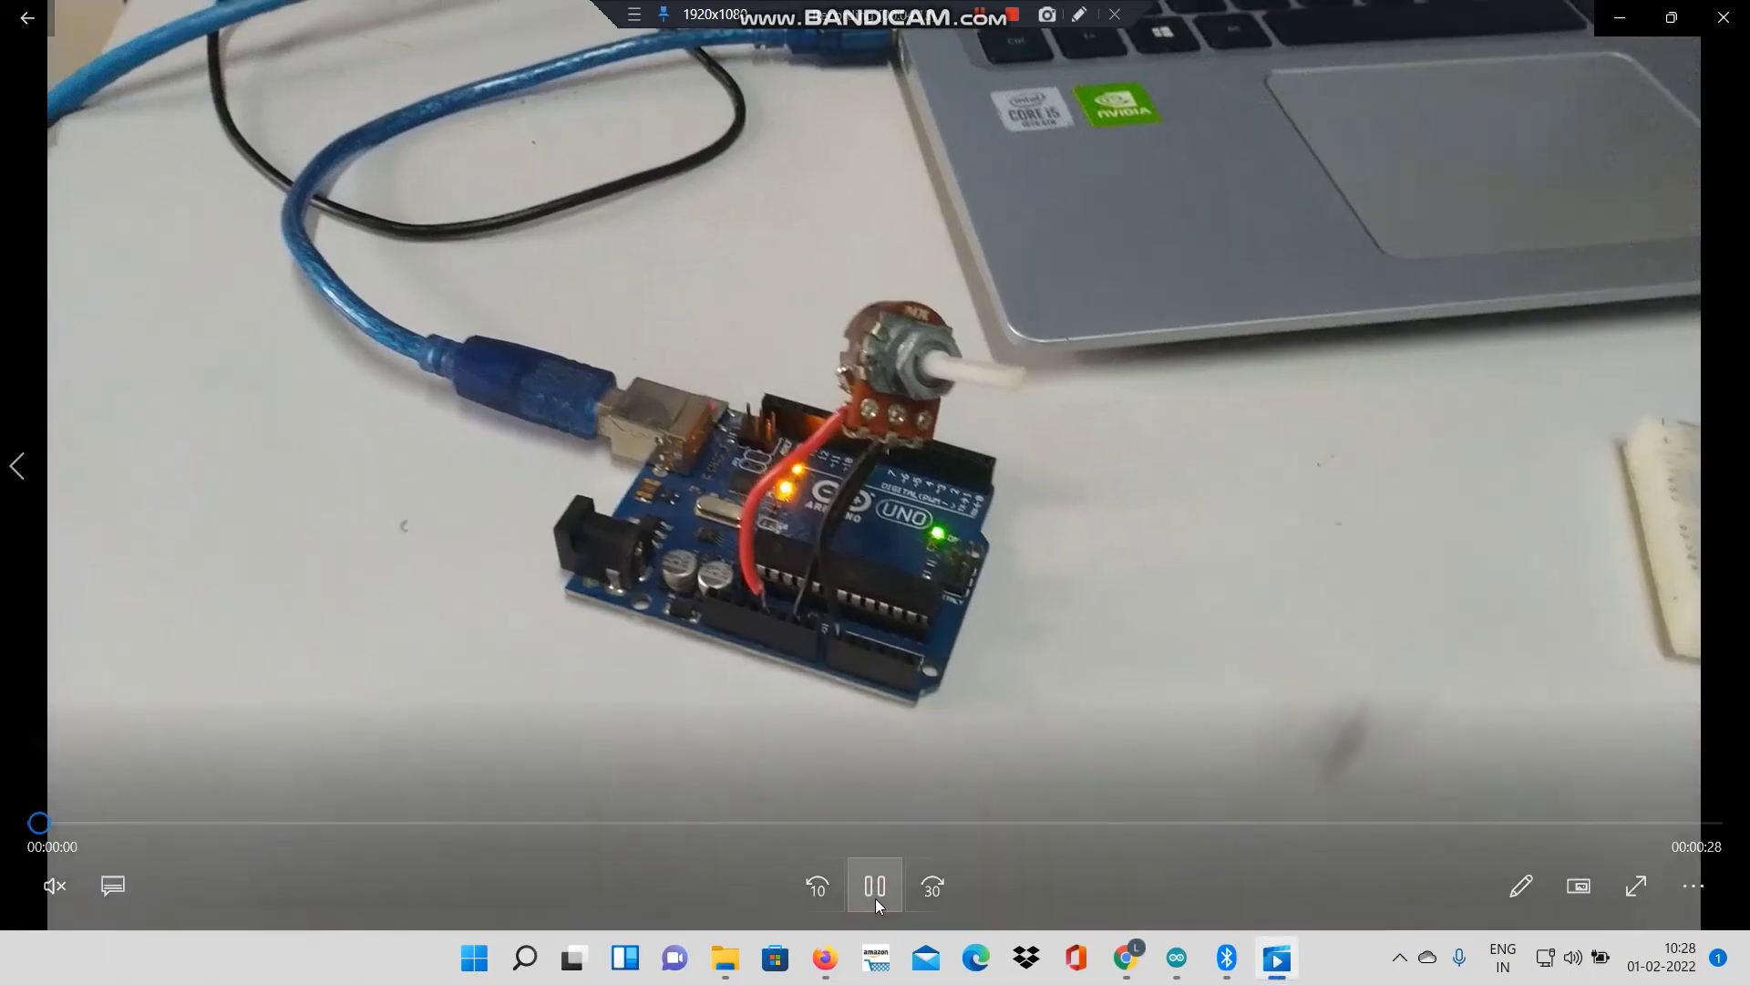